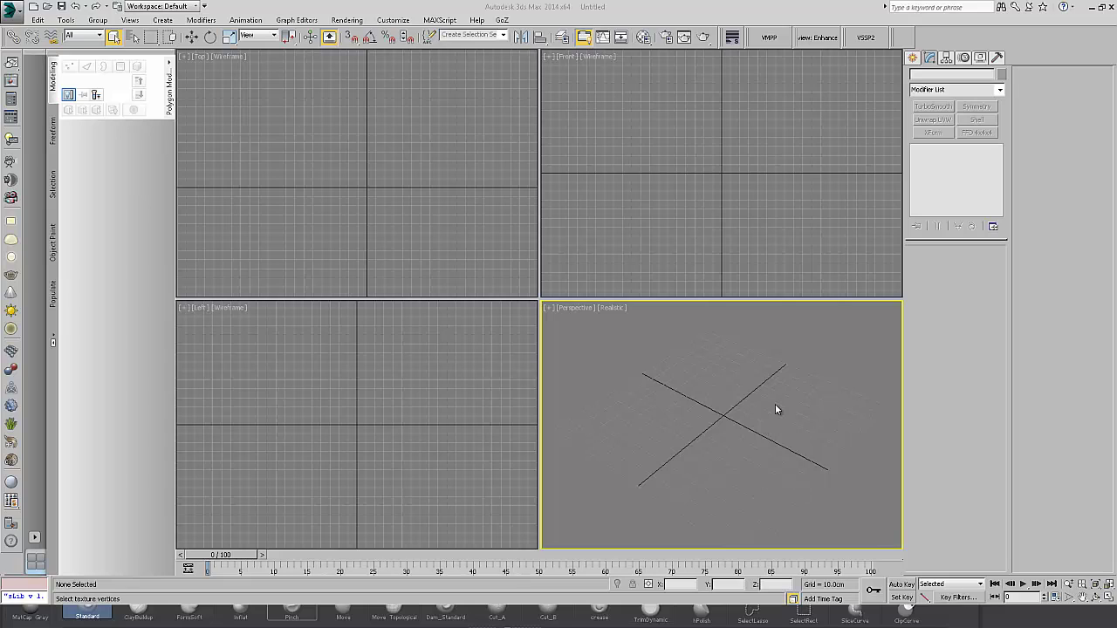
Step: Set up the Line spline tool to render with a Radial cross-section and maximize the Top view for drawing
click(912, 57)
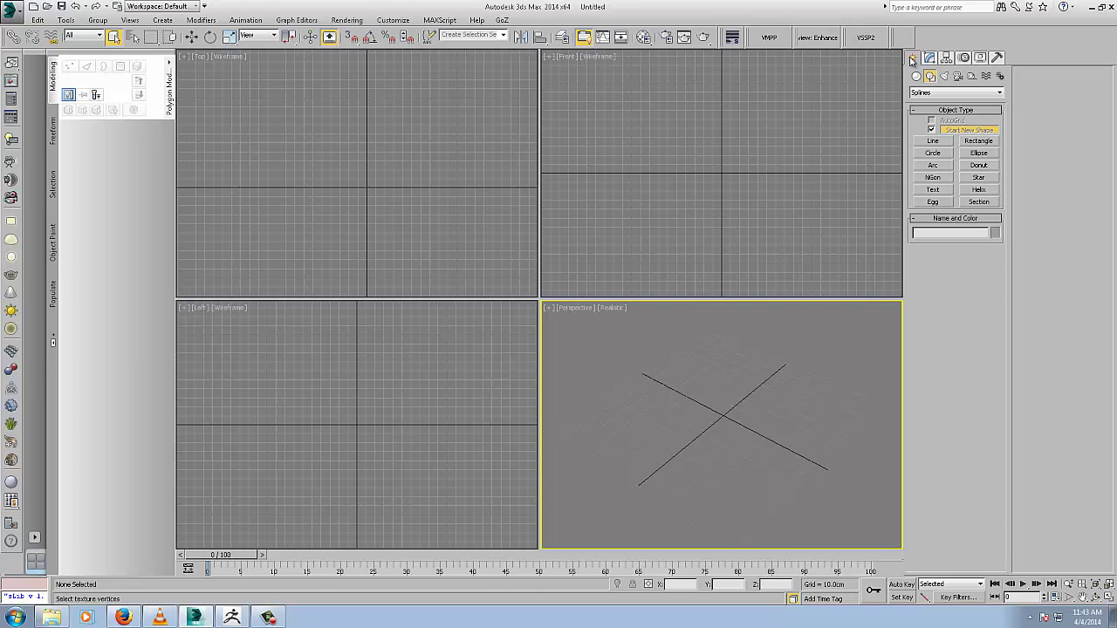
click(936, 142)
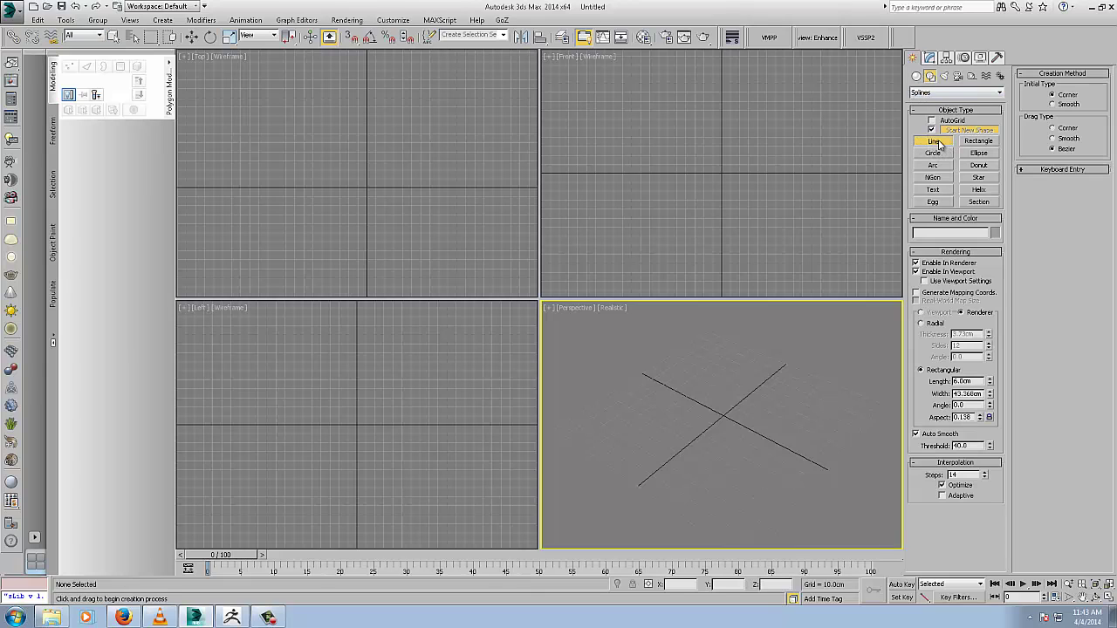
click(921, 323)
middle_drag(342, 205, 372, 215)
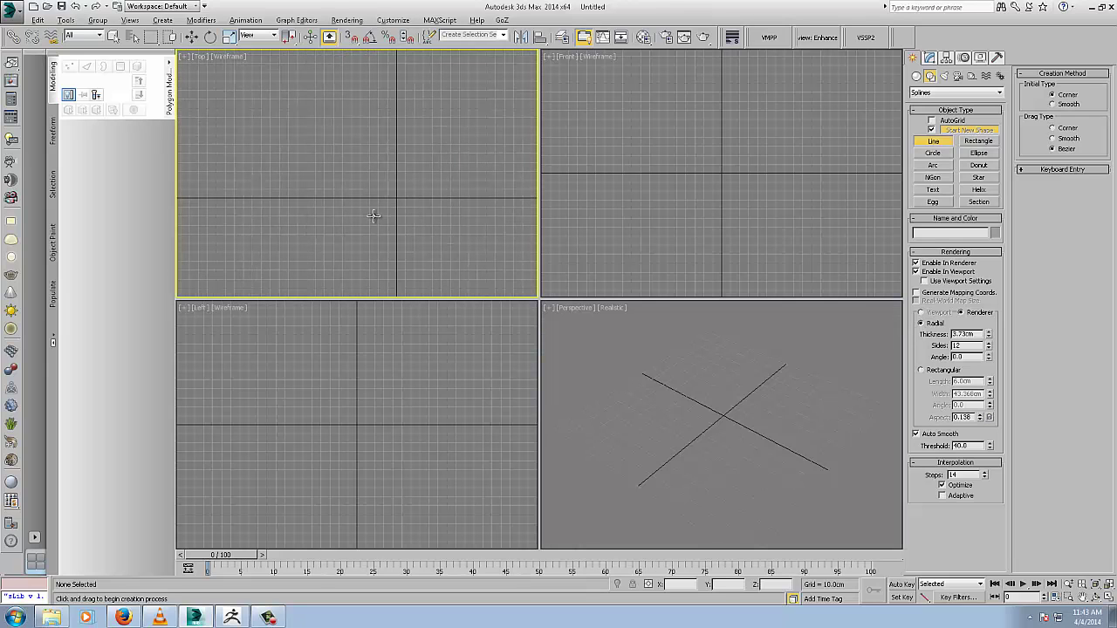
key(alt+w)
middle_drag(468, 304, 377, 237)
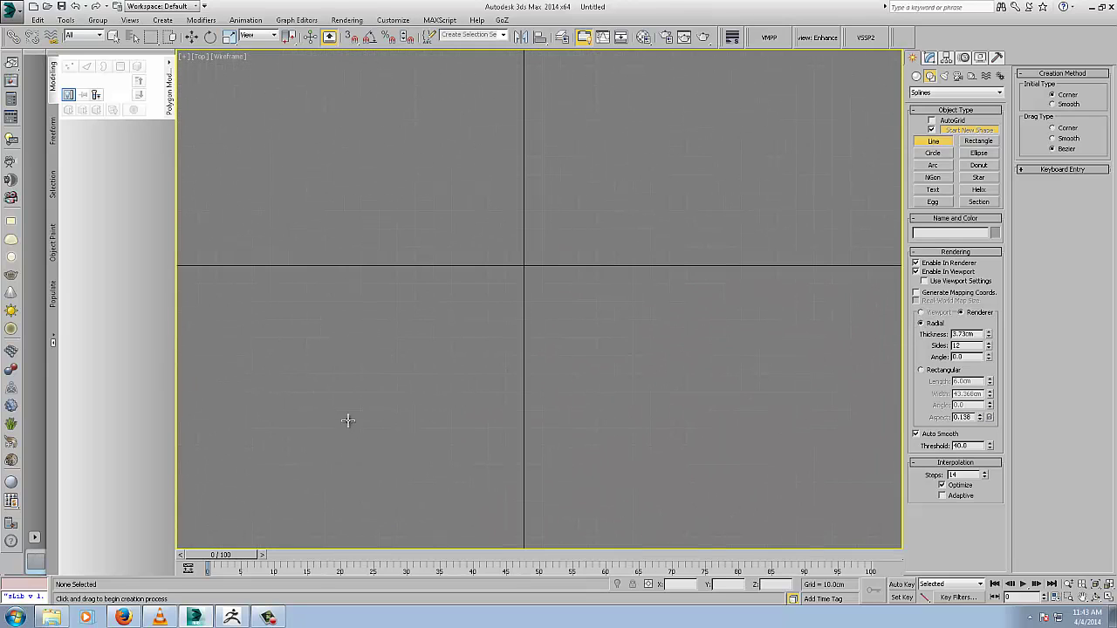
Step: Draw a winding open Bezier line in the Top view, starting with a small hump and sweeping around into a large inward-curling loop
click(258, 503)
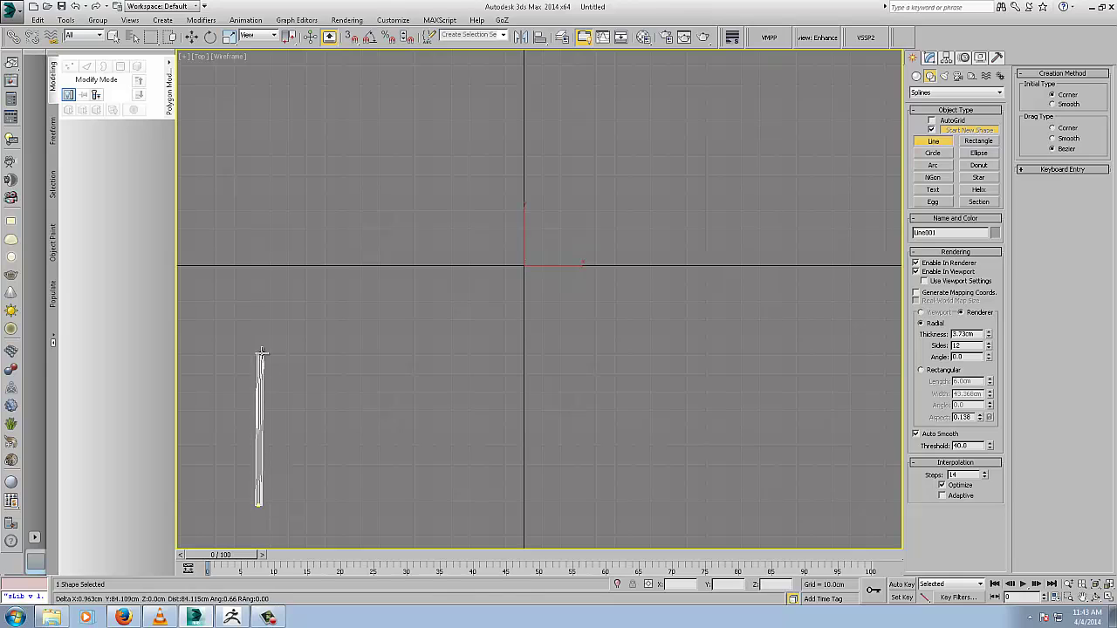
drag(281, 345, 311, 341)
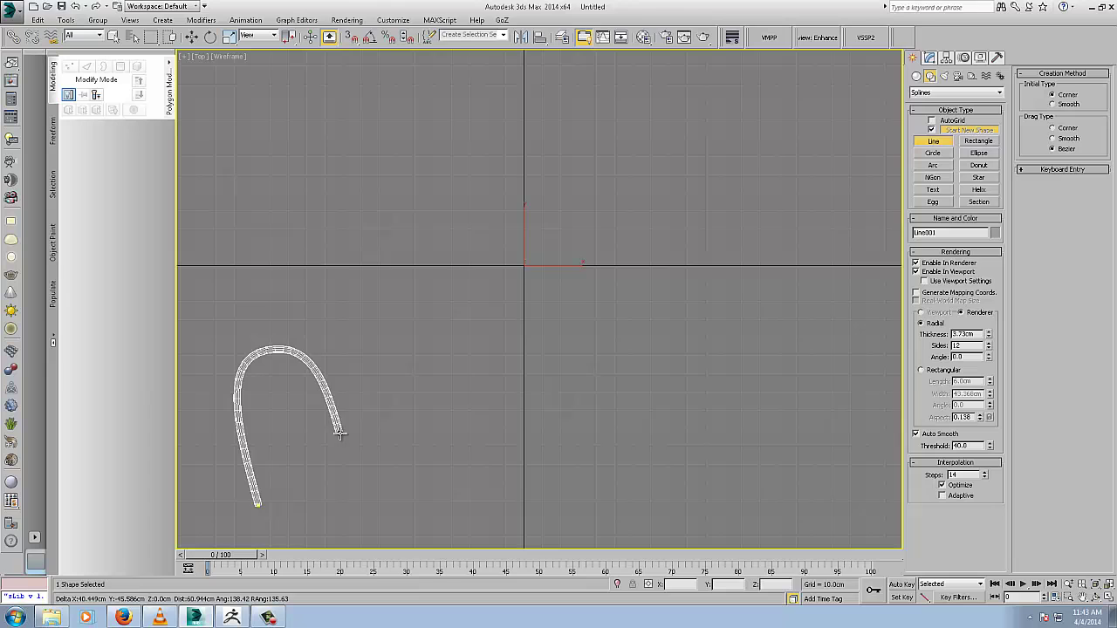
drag(352, 443, 390, 448)
drag(648, 389, 676, 319)
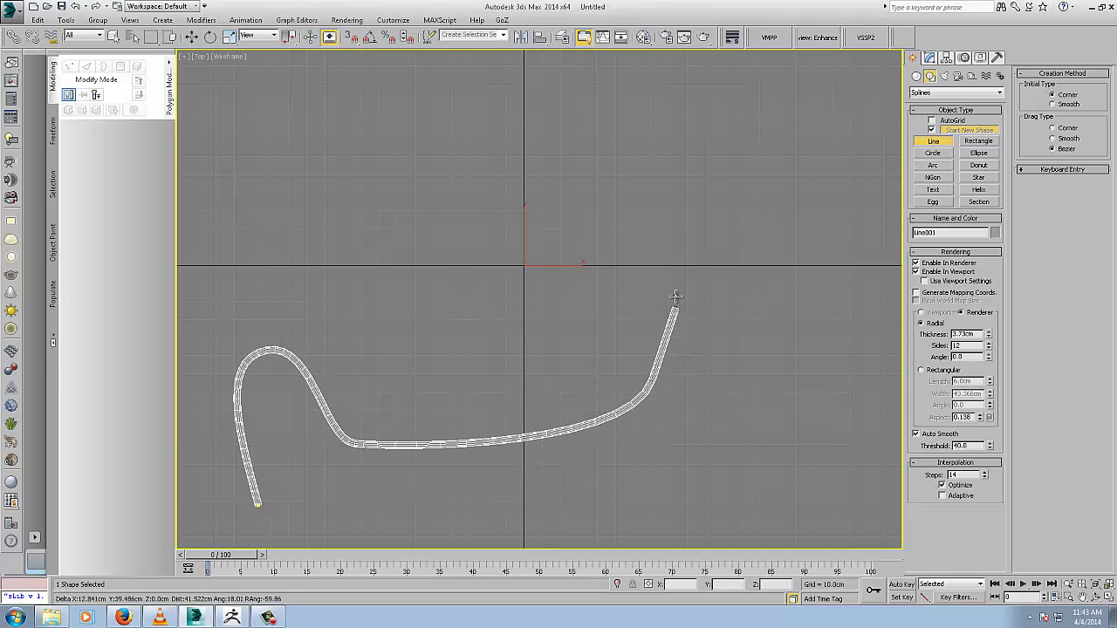
drag(682, 183, 622, 147)
drag(499, 146, 434, 170)
drag(335, 264, 393, 309)
right_click(545, 260)
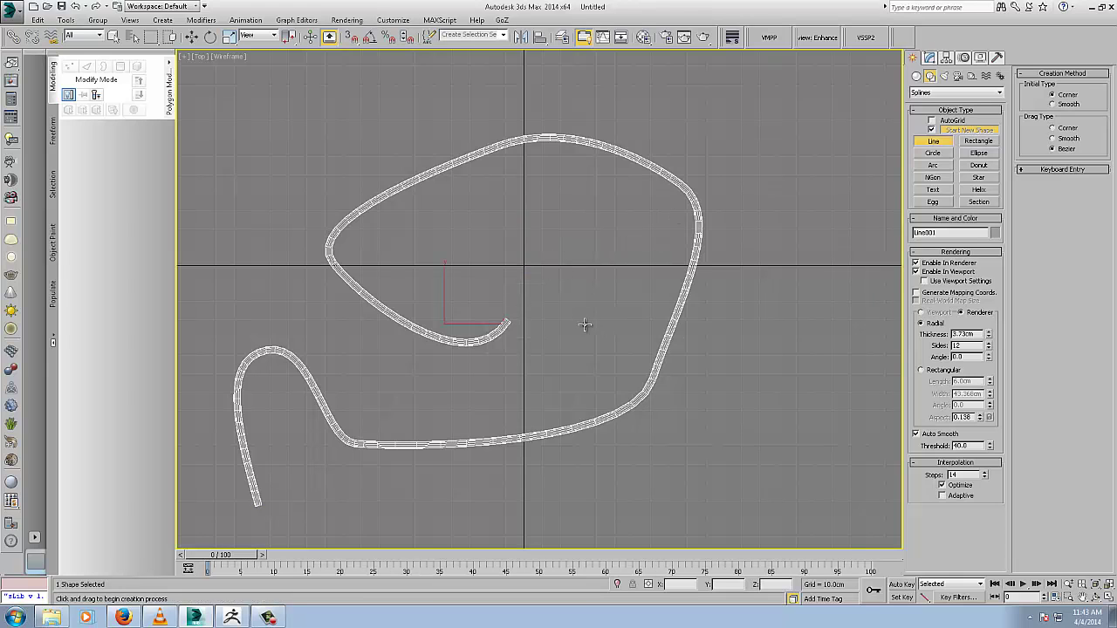
Step: Finish line creation and convert the tube-shaped line to an Editable Poly
alt+middle_drag(583, 325, 597, 289)
scroll(597, 289, up, 2)
right_click(597, 289)
scroll(610, 288, down, 6)
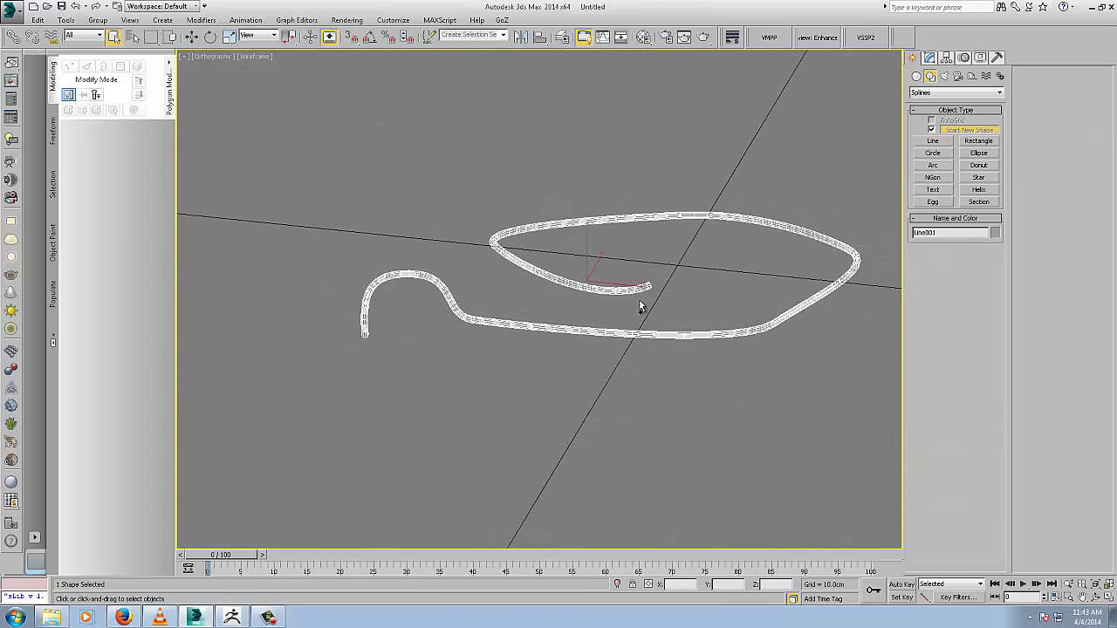
right_click(678, 325)
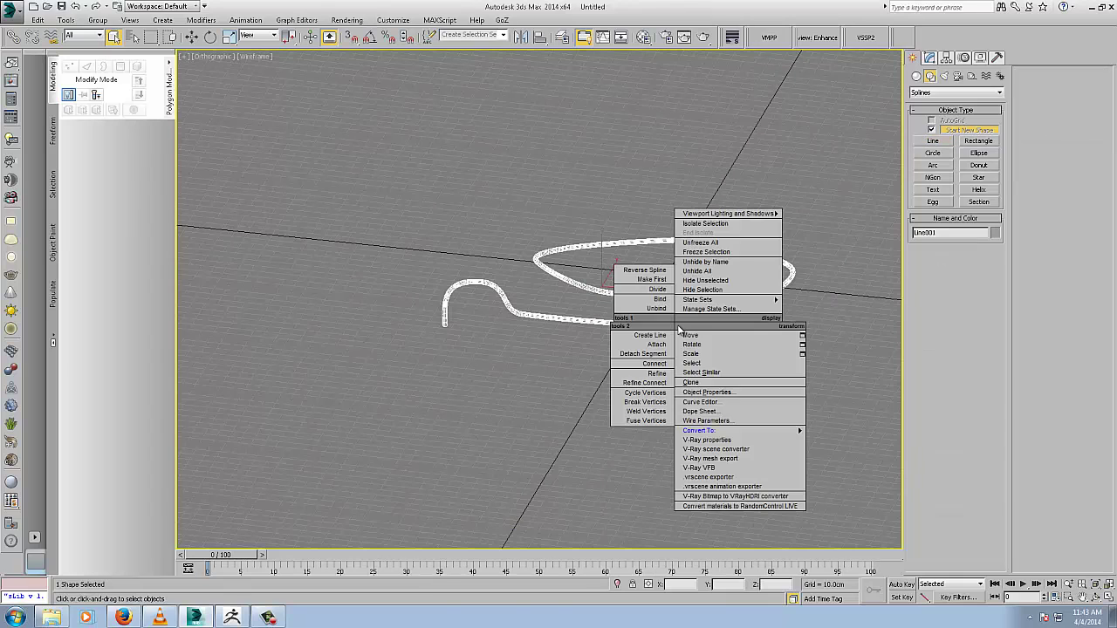
mouse_move(755, 432)
click(851, 442)
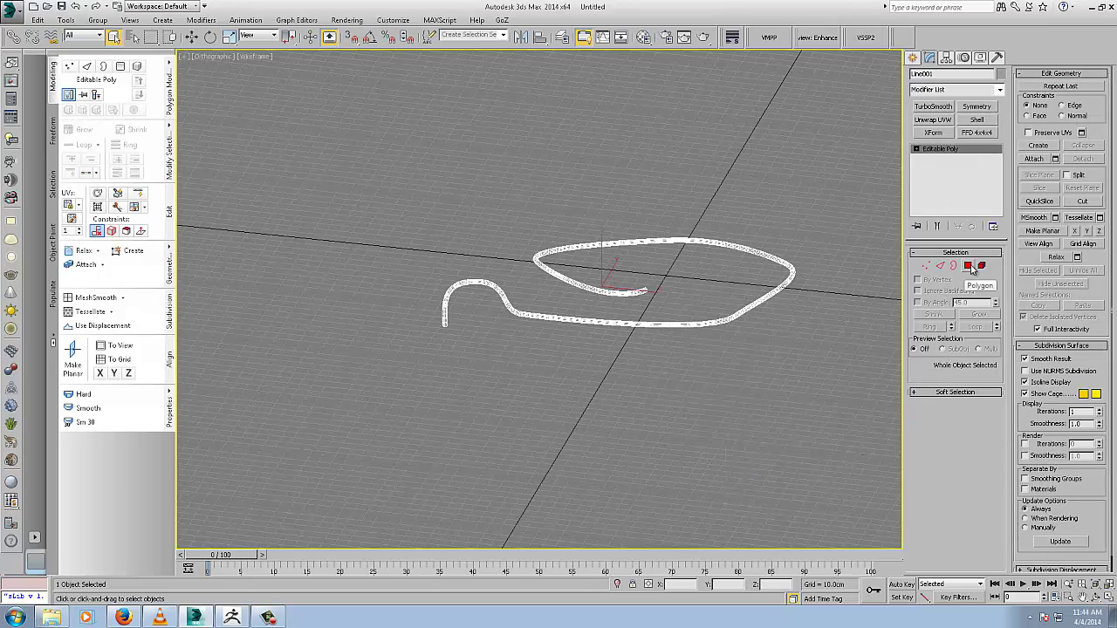
Step: Display the tube shaded and select the cap polygons at both of its ends in Polygon mode
click(969, 266)
scroll(443, 349, up, 6)
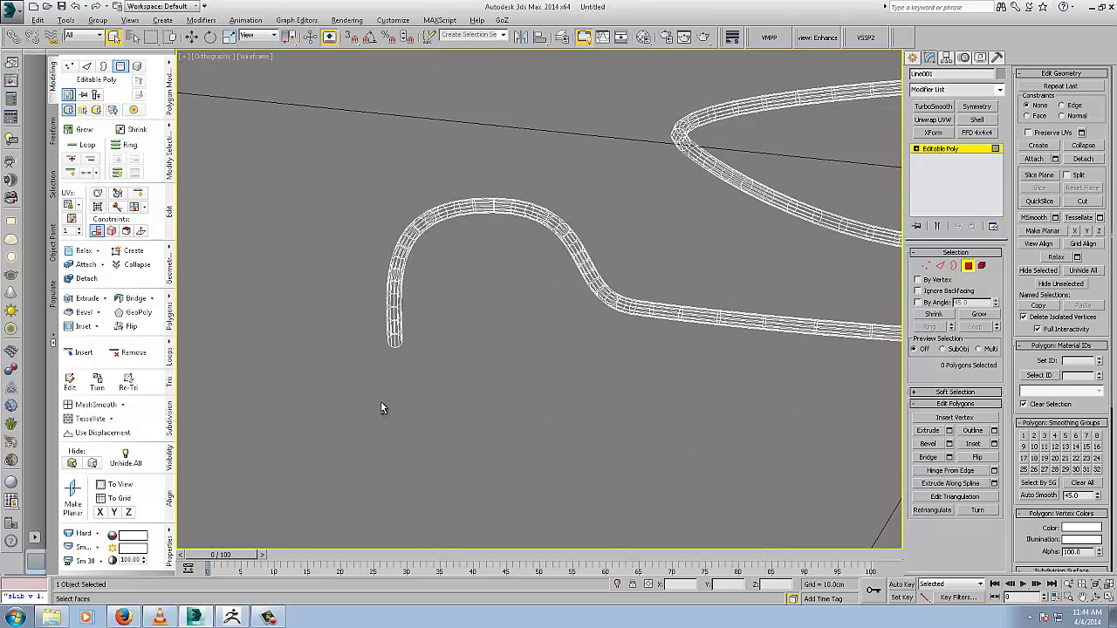
mouse_move(380, 402)
alt+middle_down()
mouse_move(518, 392)
mouse_move(519, 366)
mouse_move(488, 353)
mouse_move(494, 296)
mouse_move(517, 321)
mouse_move(492, 332)
alt+middle_up()
key(F3)
scroll(519, 364, down, 2)
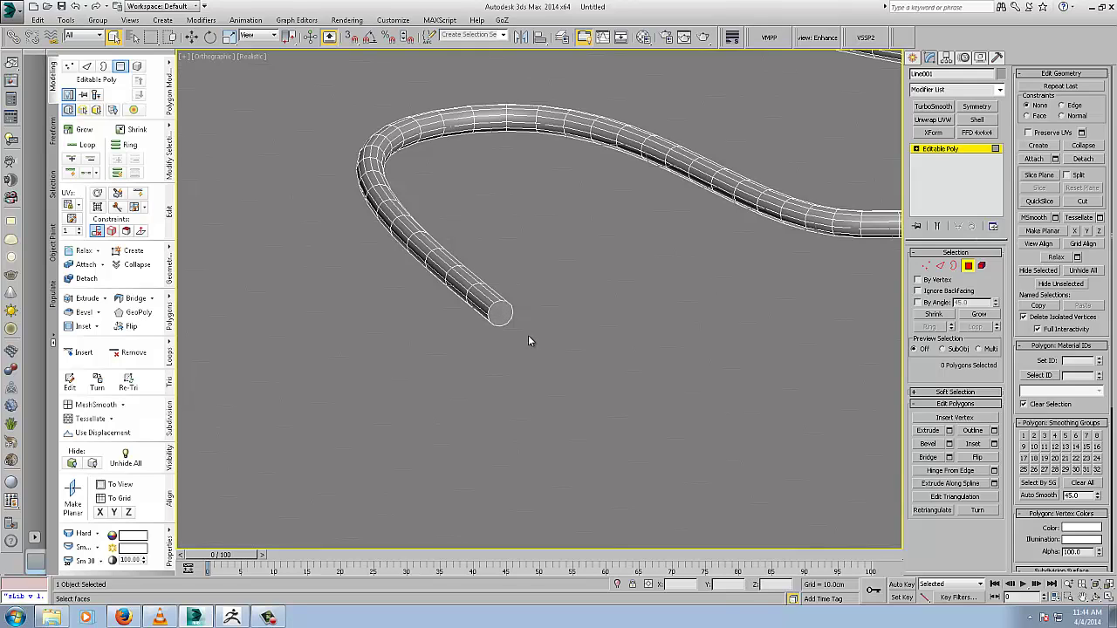
click(498, 314)
alt+middle_drag(541, 332, 534, 218)
scroll(560, 328, down, 3)
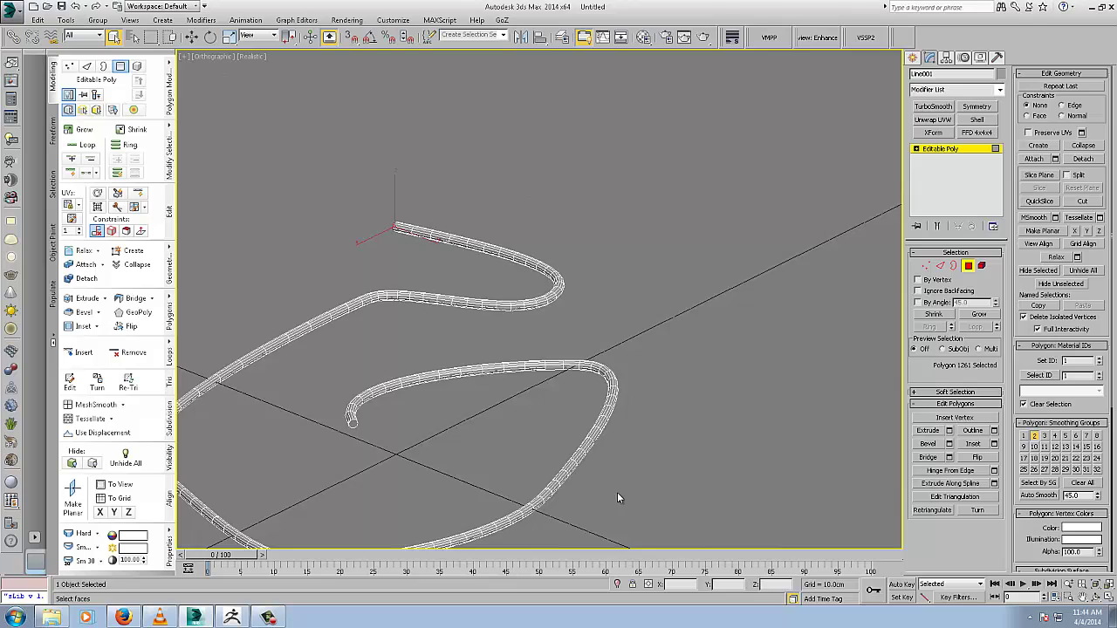
middle_drag(617, 493, 825, 361)
scroll(615, 270, up, 4)
middle_drag(500, 439, 534, 504)
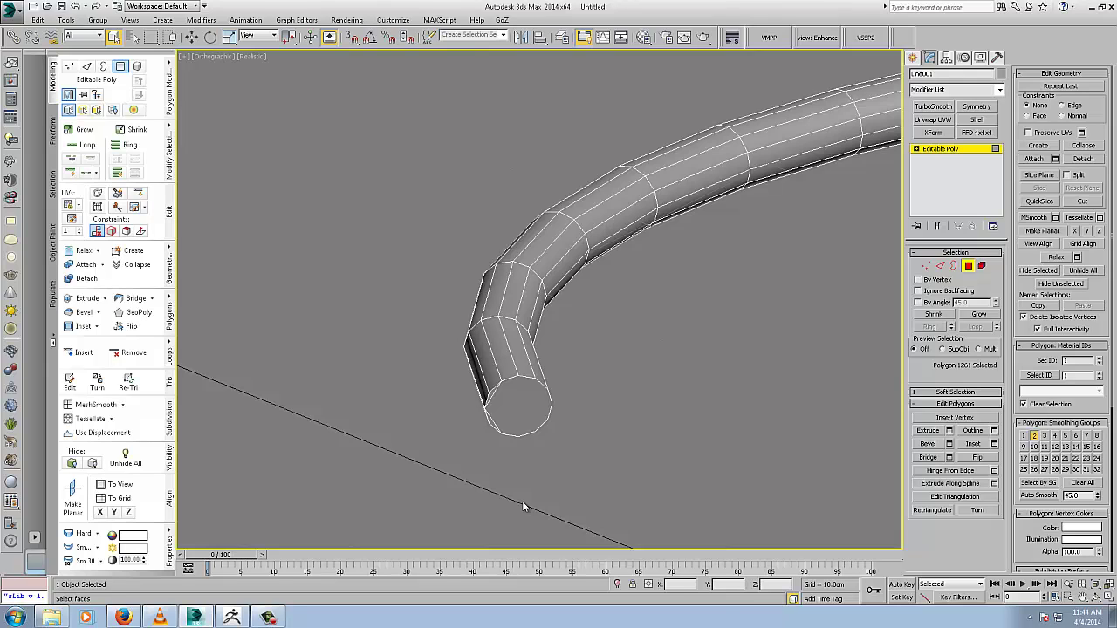
scroll(588, 391, down, 2)
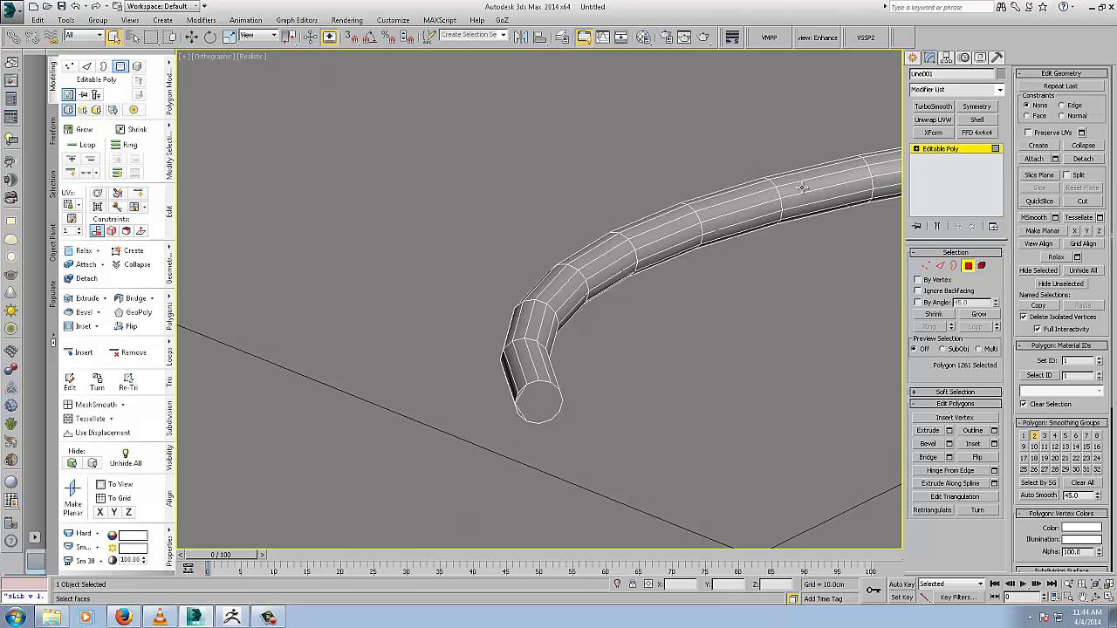
click(551, 397)
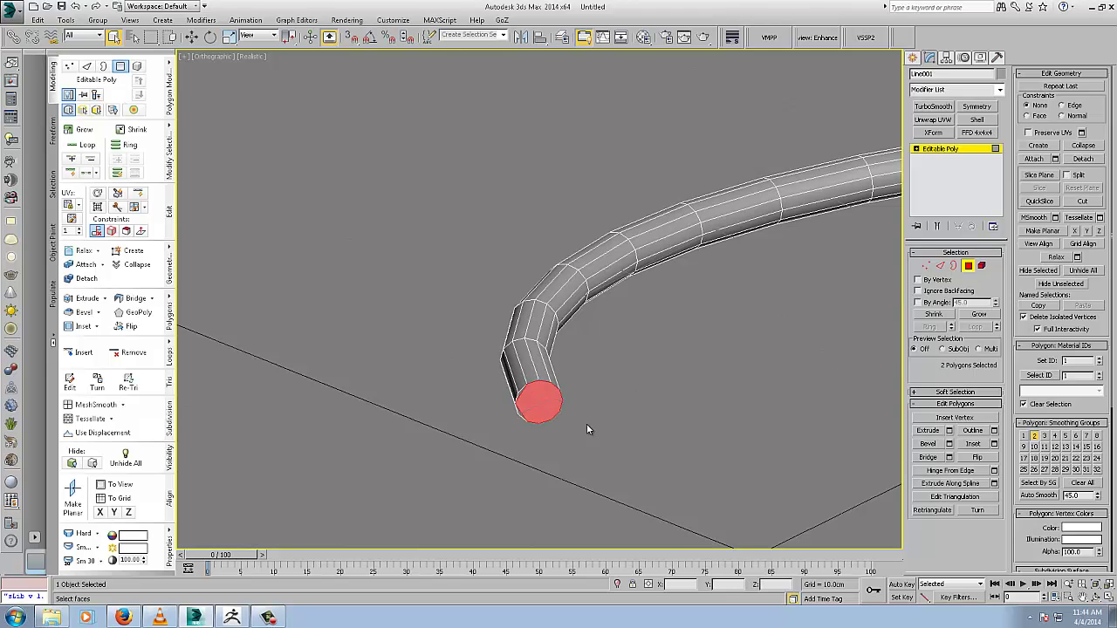
Step: Grow and shrink the selection so it covers both end caps completely, and delete the caps to leave the tube open
key(z)
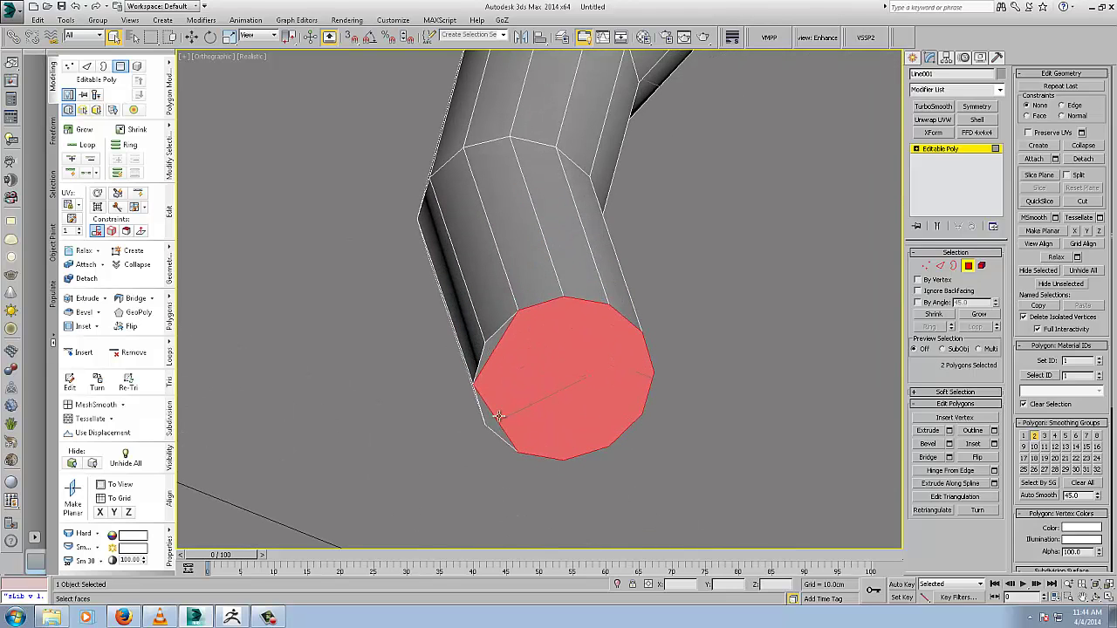
scroll(727, 259, down, 4)
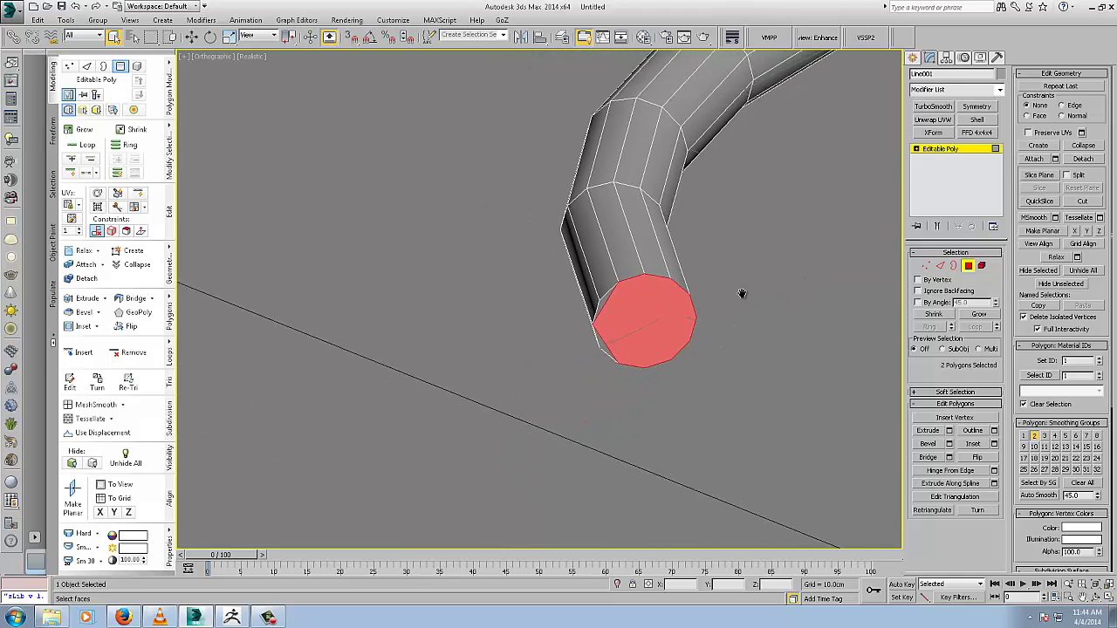
middle_drag(742, 294, 660, 249)
scroll(660, 249, down, 3)
click(979, 314)
click(934, 314)
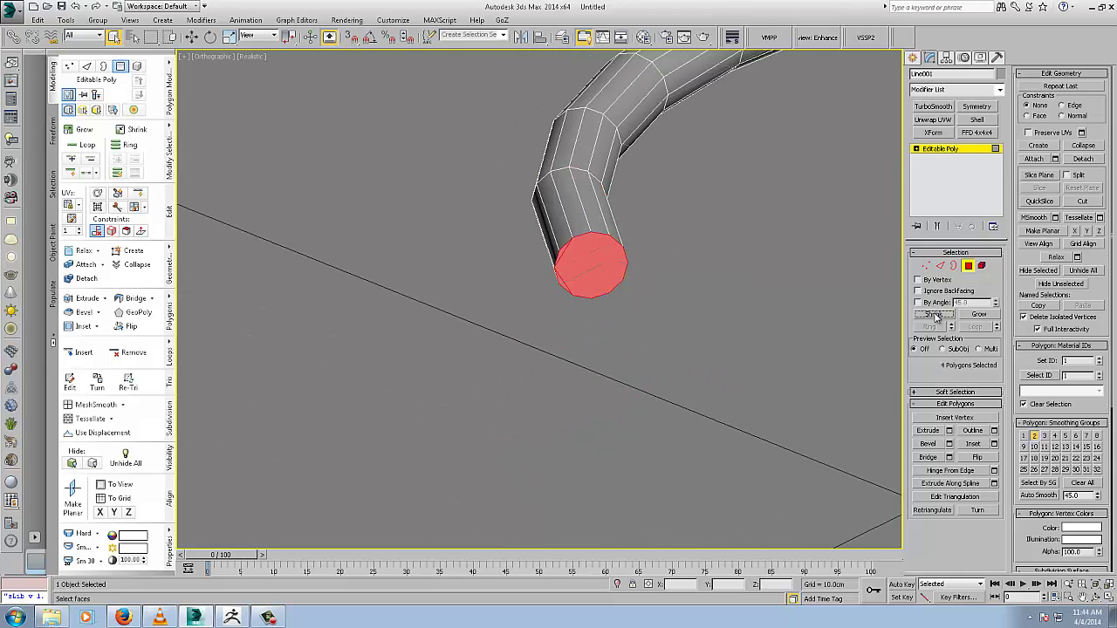
middle_drag(771, 308, 679, 307)
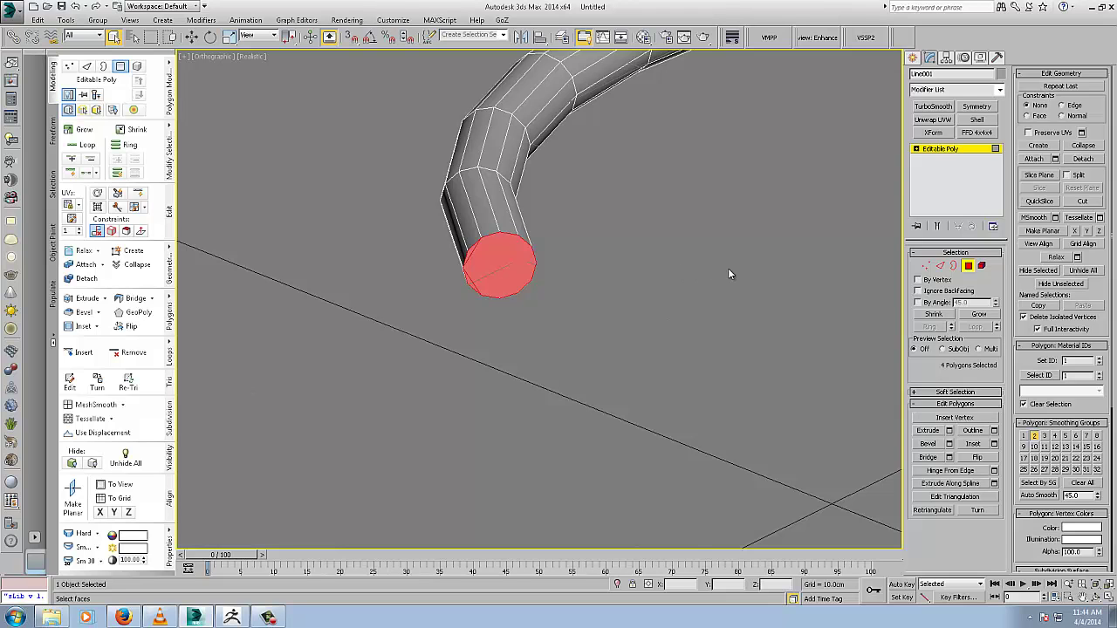
scroll(651, 274, down, 2)
click(651, 271)
scroll(651, 270, down, 5)
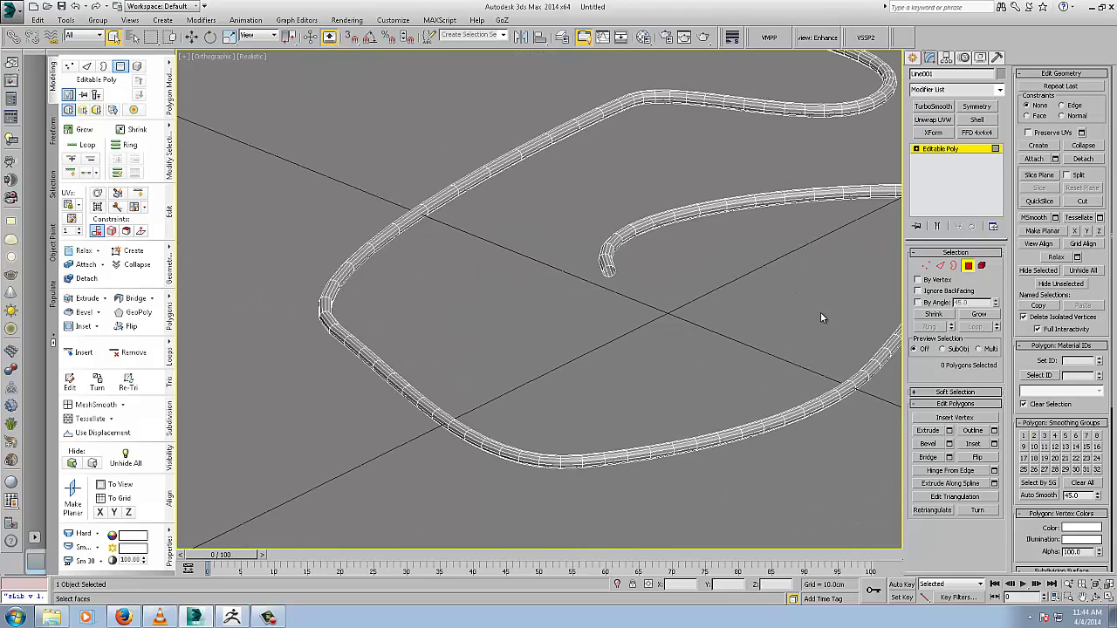
Step: Leave Polygon mode and add an Unwrap UVW modifier to the tube
alt+middle_drag(821, 317, 681, 319)
scroll(695, 273, up, 5)
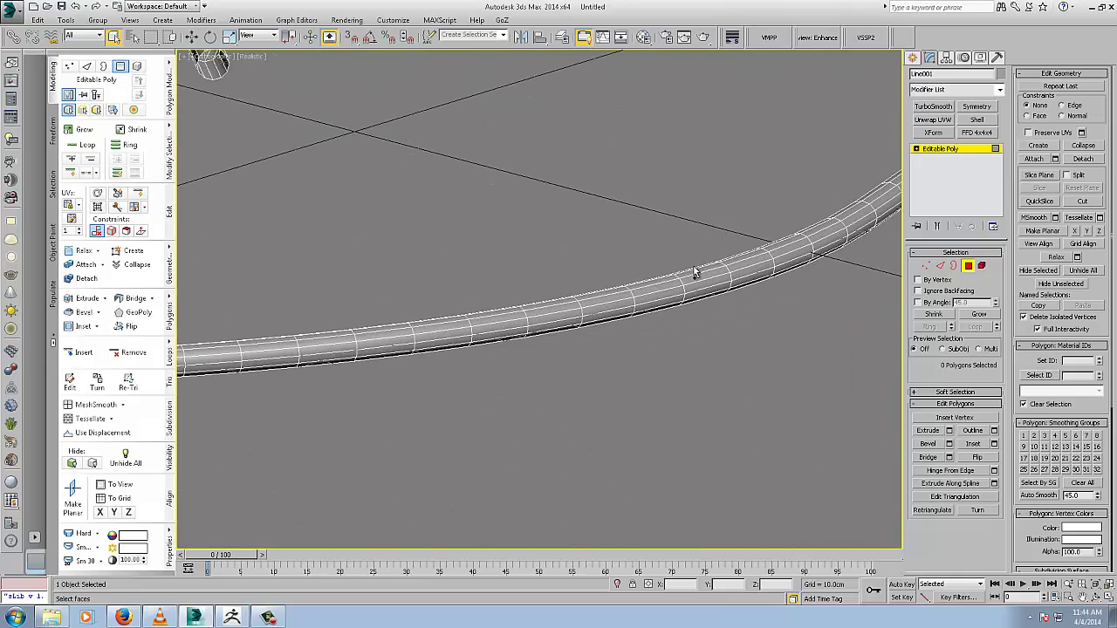
click(955, 150)
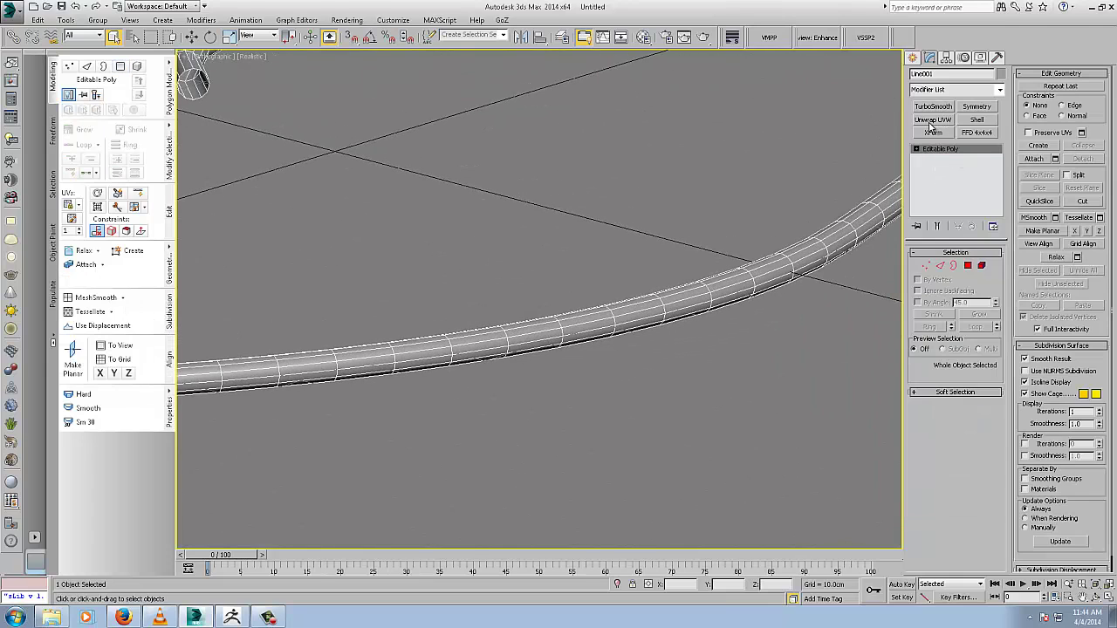
click(932, 121)
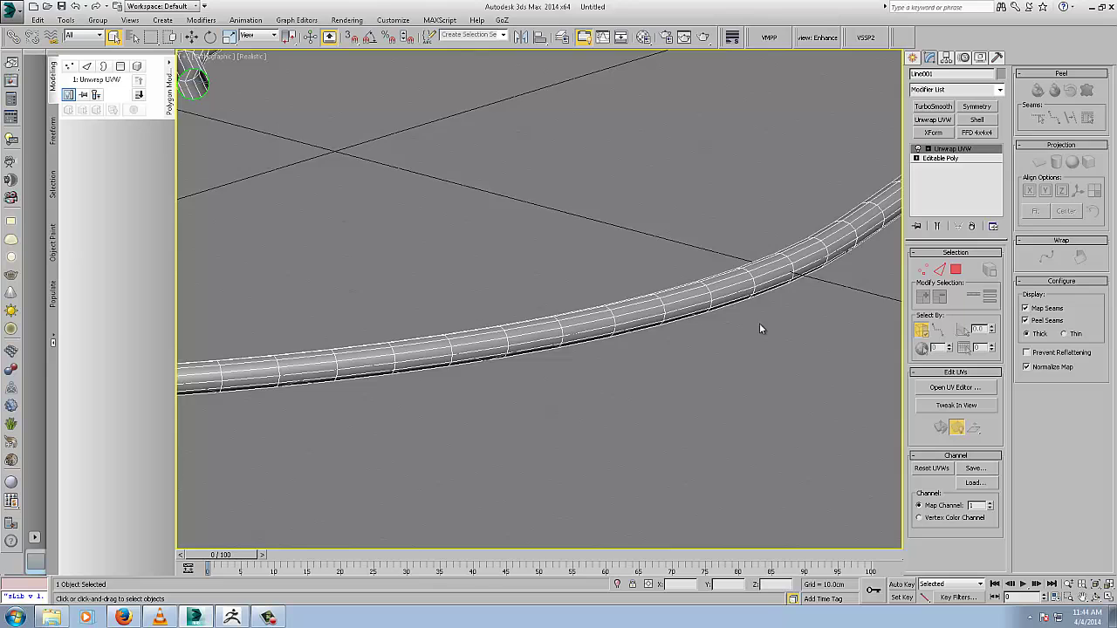
Step: Select one cross-section edge of the tube in Unwrap UVW and expand it to an edge ring along the whole length
middle_drag(760, 328, 708, 289)
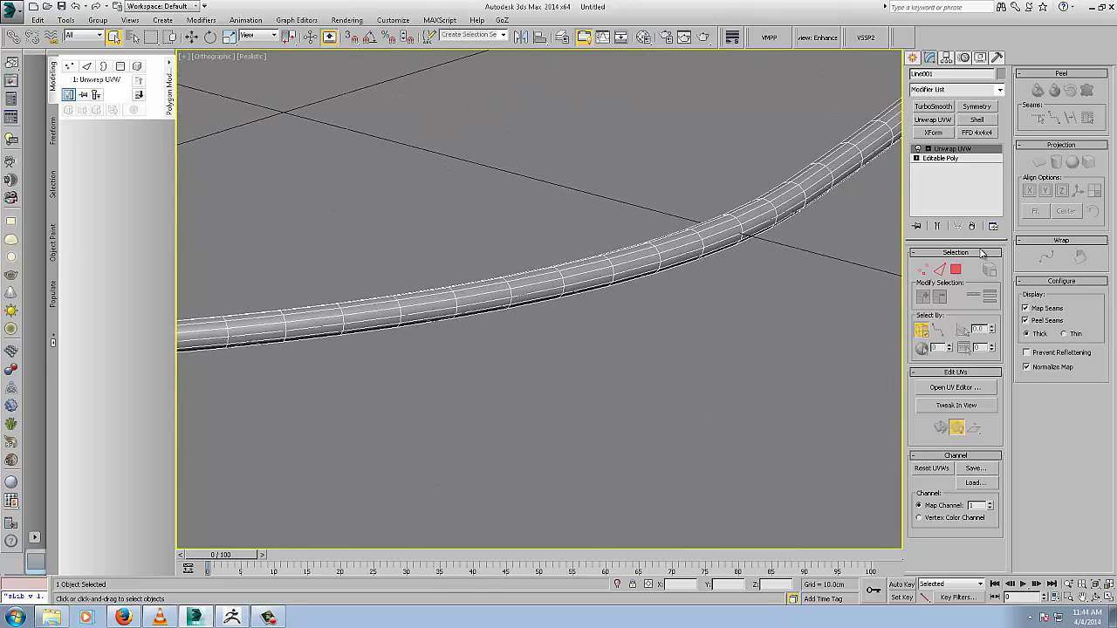
click(939, 270)
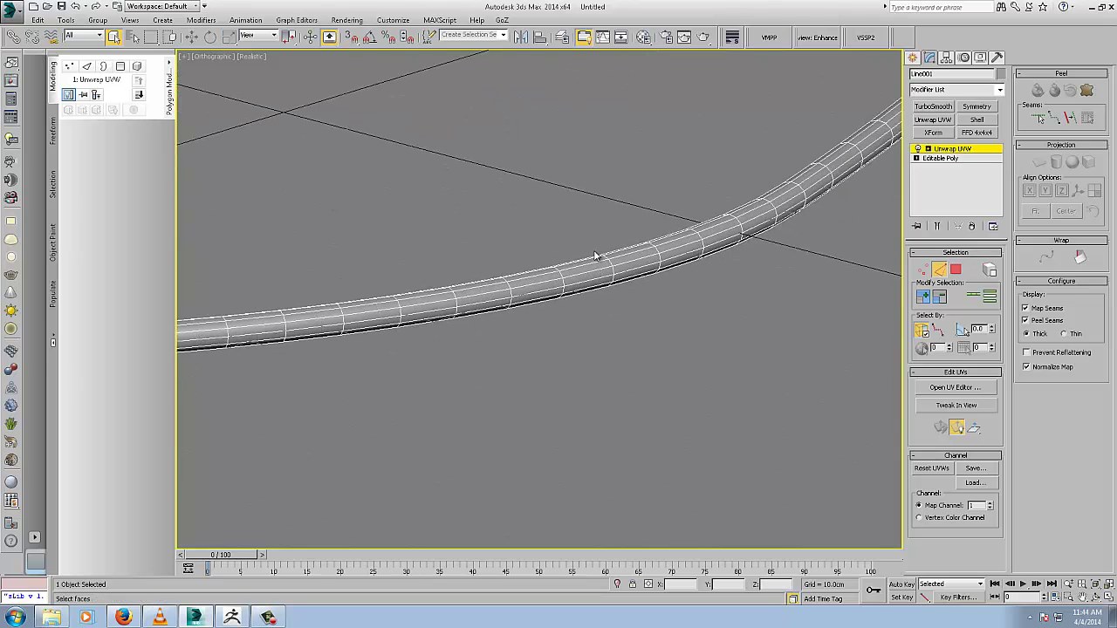
scroll(594, 256, up, 5)
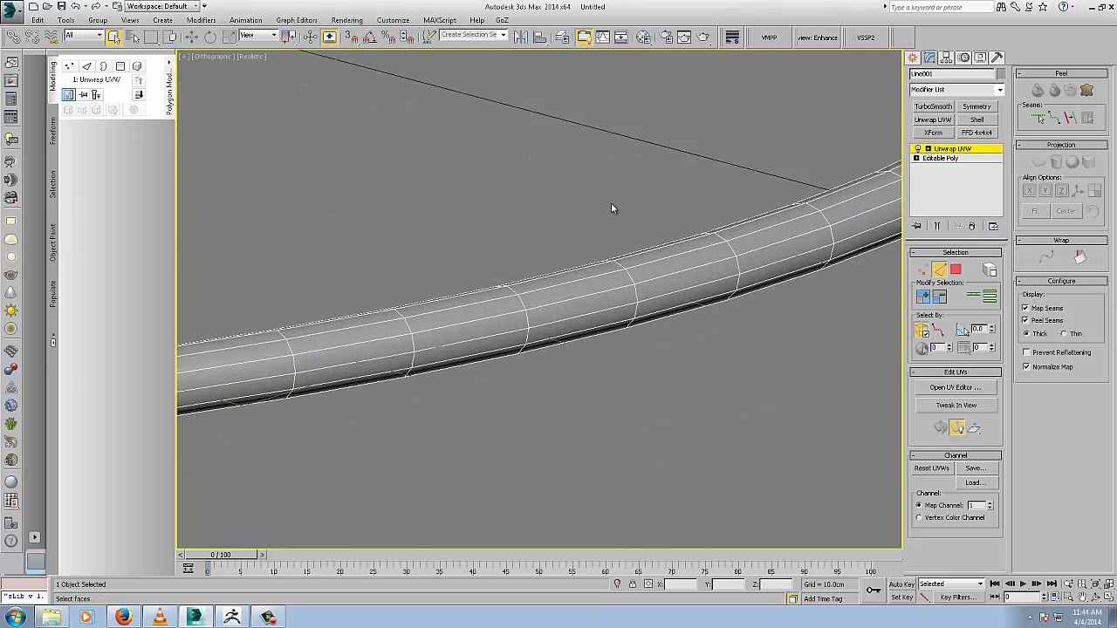
click(519, 329)
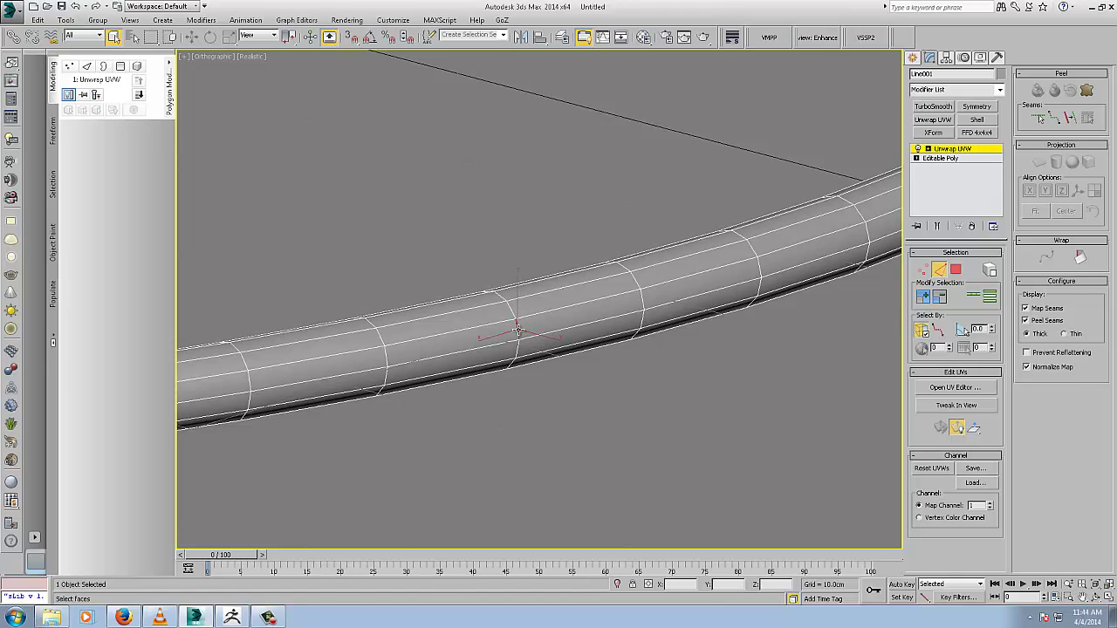
click(990, 298)
middle_drag(766, 350, 619, 342)
scroll(662, 321, down, 5)
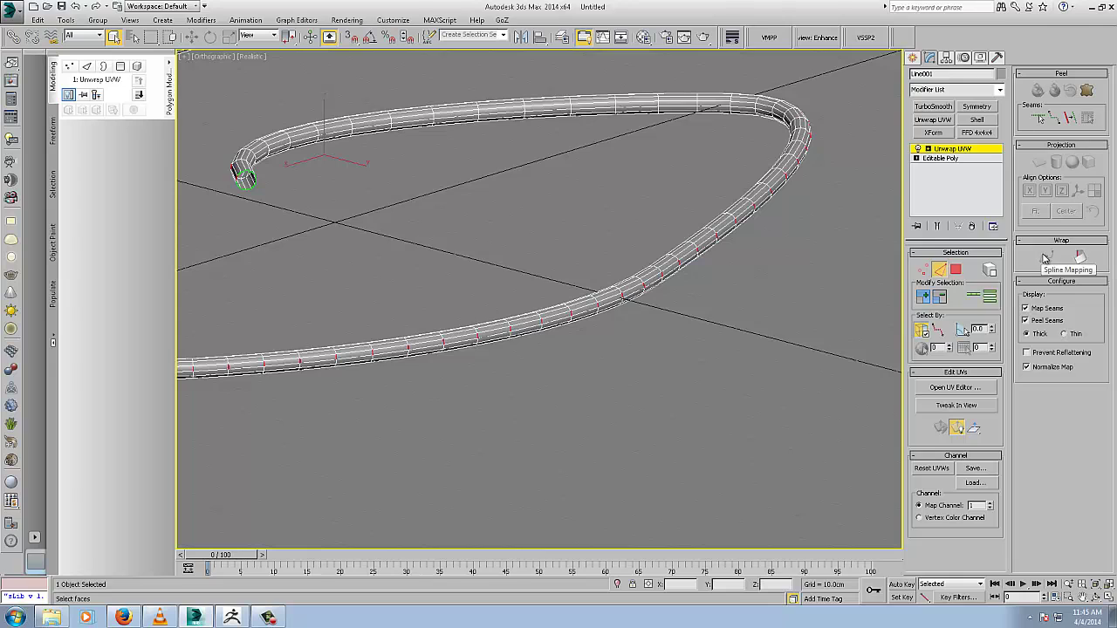
middle_drag(725, 302, 805, 309)
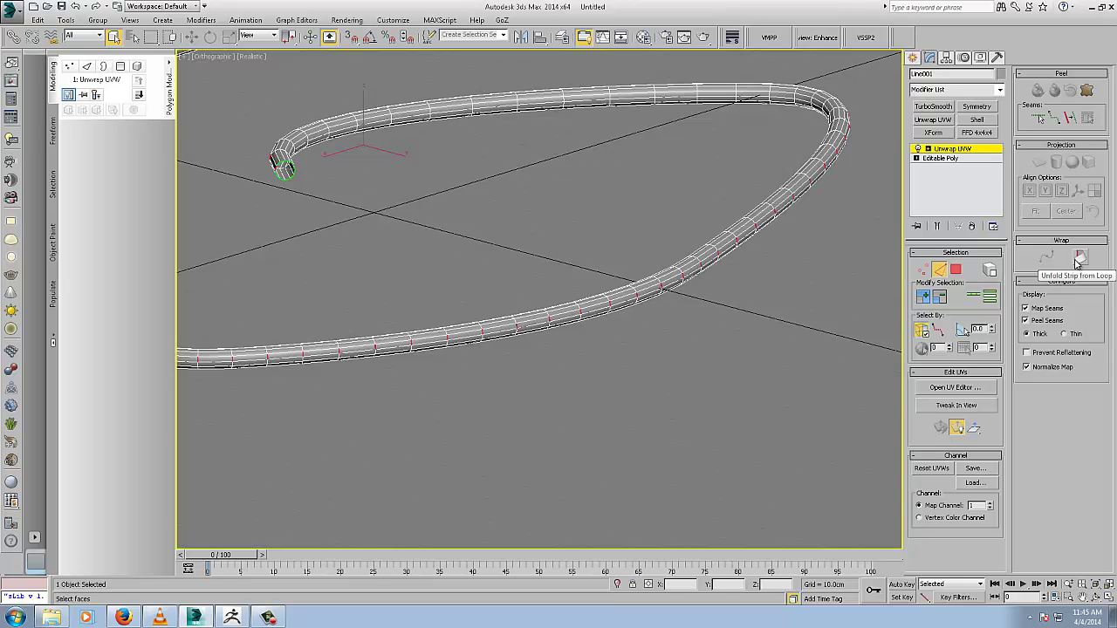
Step: Open the UV editor and display the CheckerPattern texture on the tube to inspect its current mapping
click(954, 389)
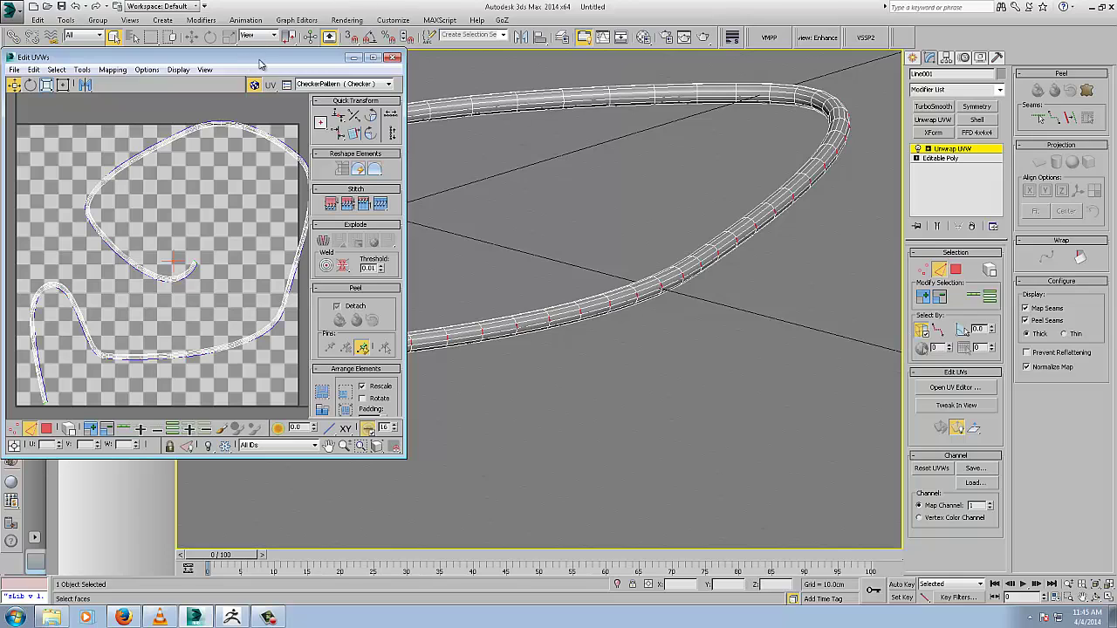
drag(259, 64, 336, 85)
click(412, 105)
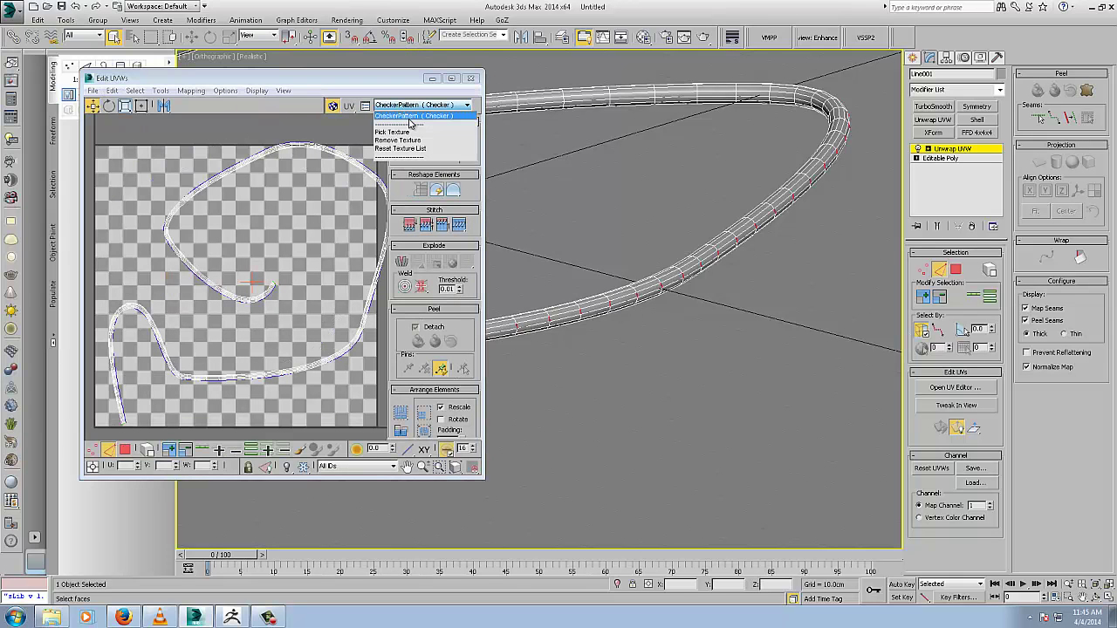
click(412, 120)
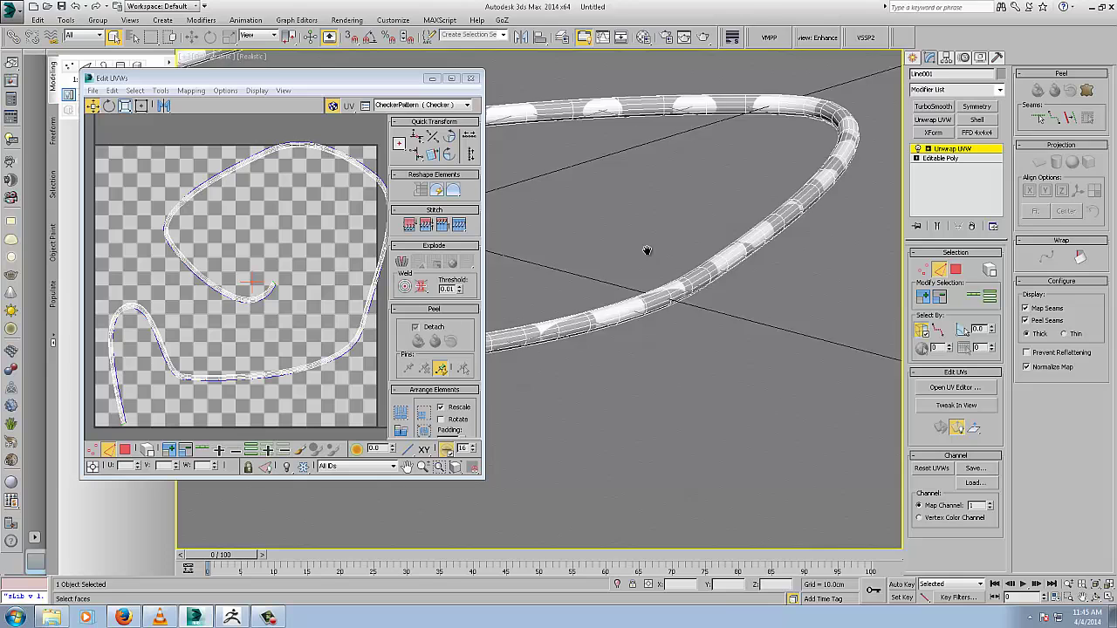
alt+middle_drag(649, 249, 684, 256)
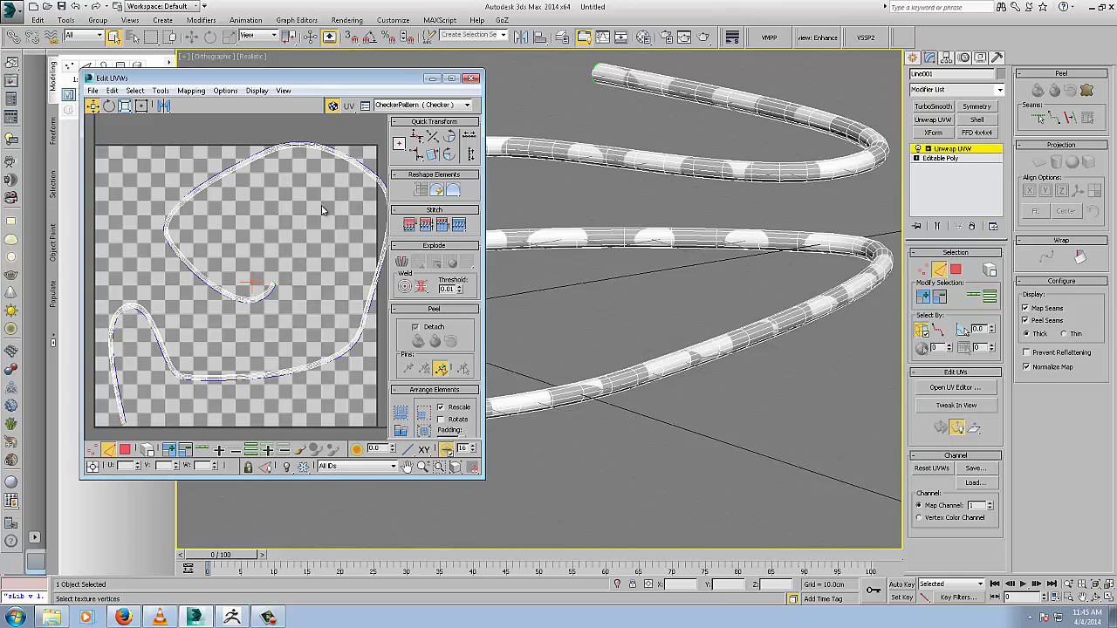
Step: Select one cross-section edge on the lower run of the tube in Edge mode and expand it to a ring along the length
middle_drag(326, 211, 305, 202)
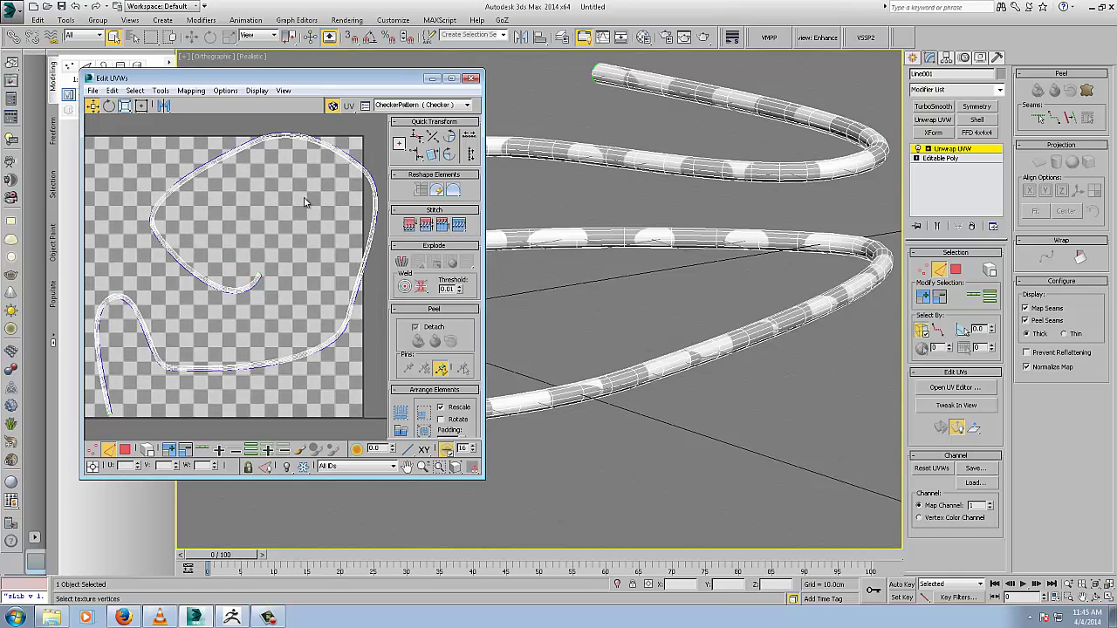
click(936, 271)
alt+middle_drag(636, 370, 653, 377)
scroll(653, 377, up, 5)
middle_drag(605, 262, 621, 287)
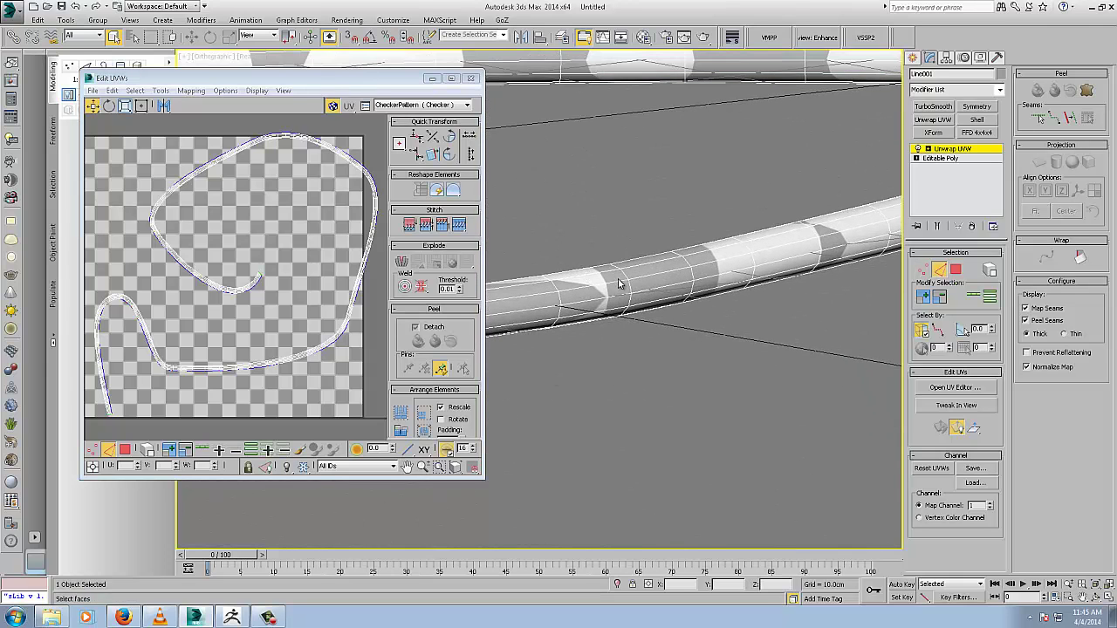
click(629, 288)
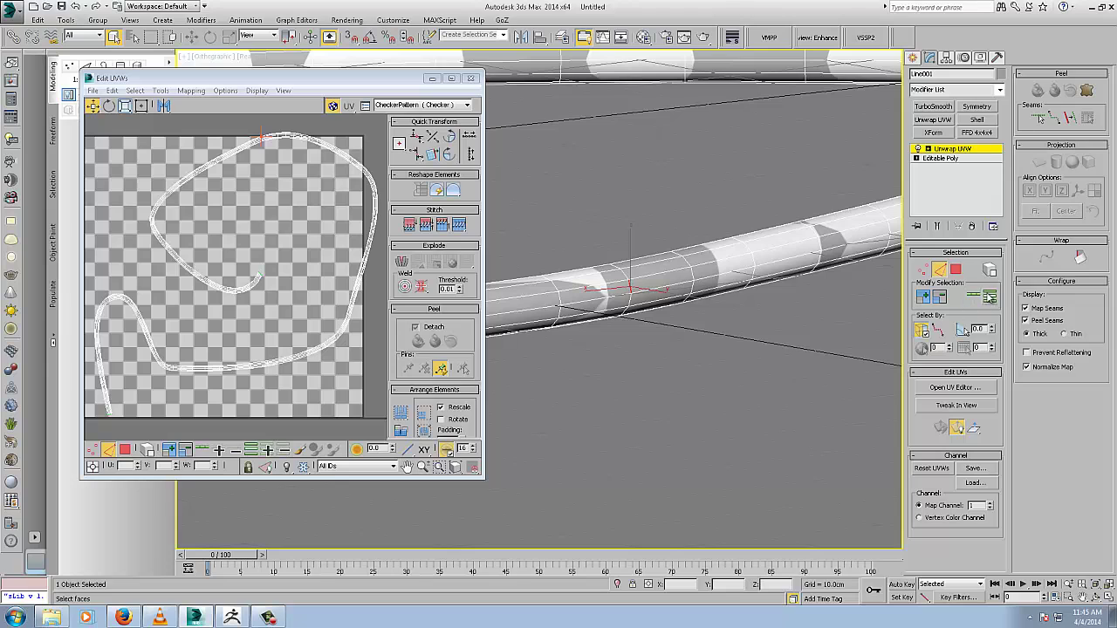
click(990, 297)
scroll(683, 291, down, 2)
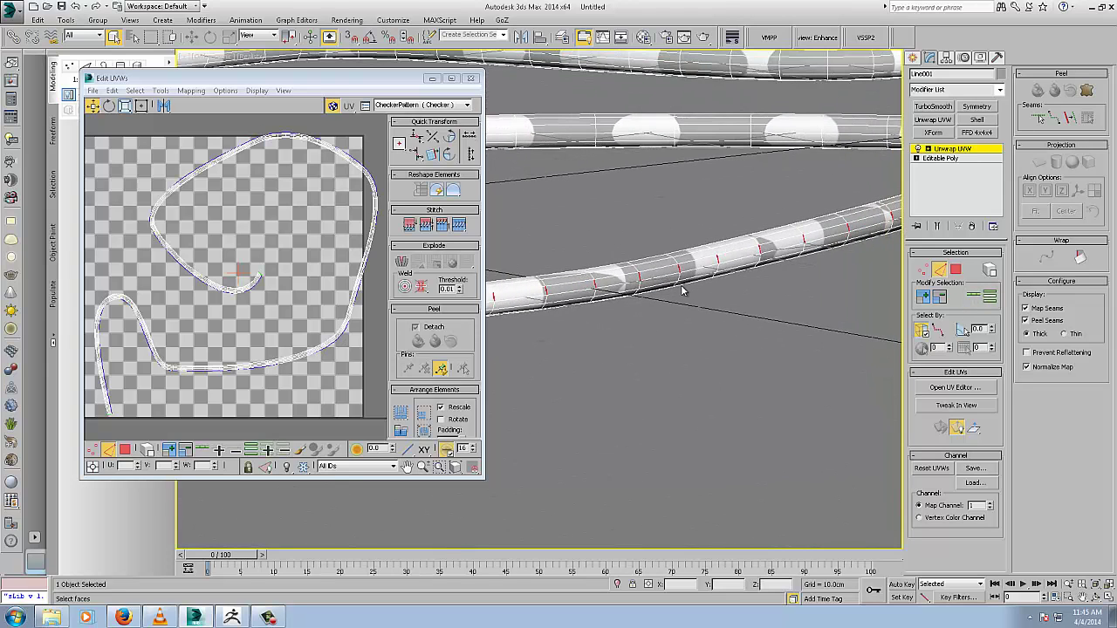
Step: Unfold the tube's UVs into a straight strip from the selected edge ring
click(1079, 257)
scroll(172, 229, down, 8)
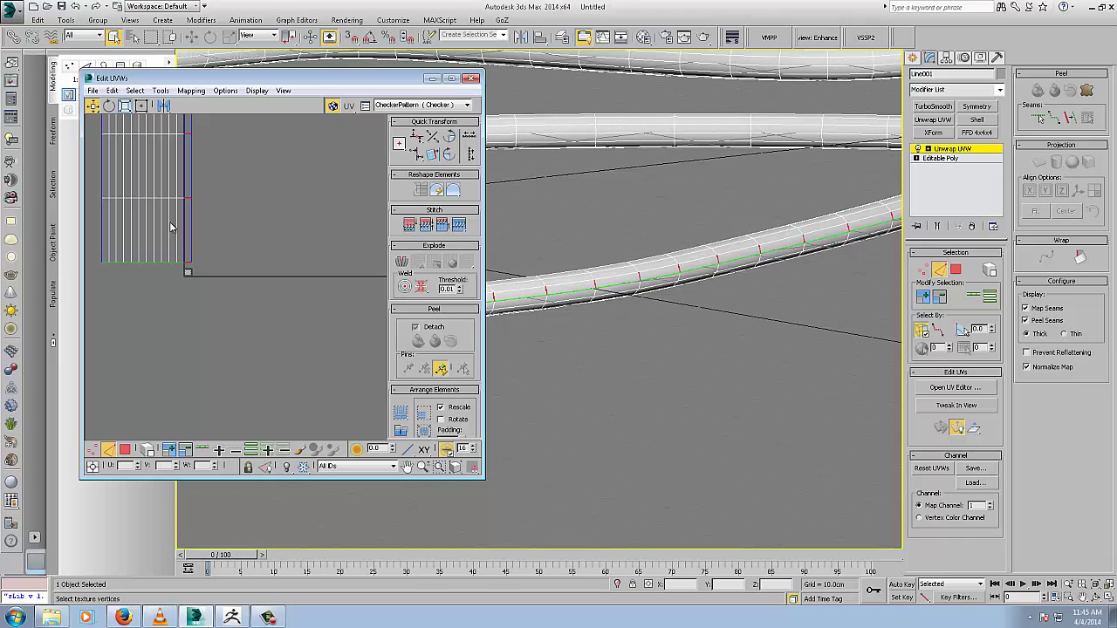
middle_drag(173, 199, 207, 313)
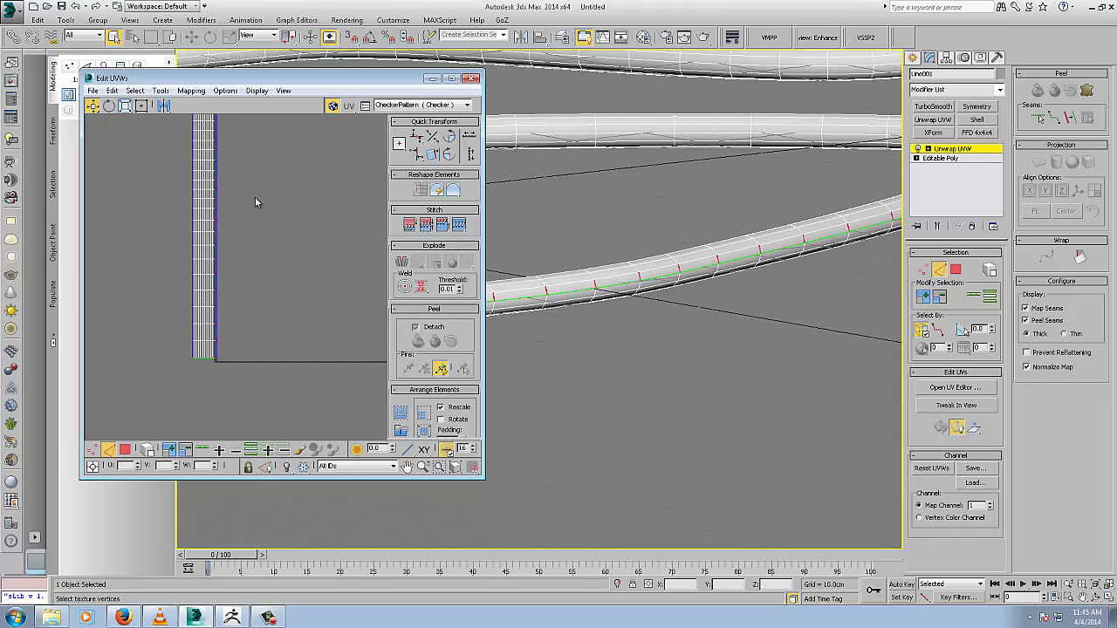
middle_drag(255, 196, 239, 278)
scroll(239, 278, down, 4)
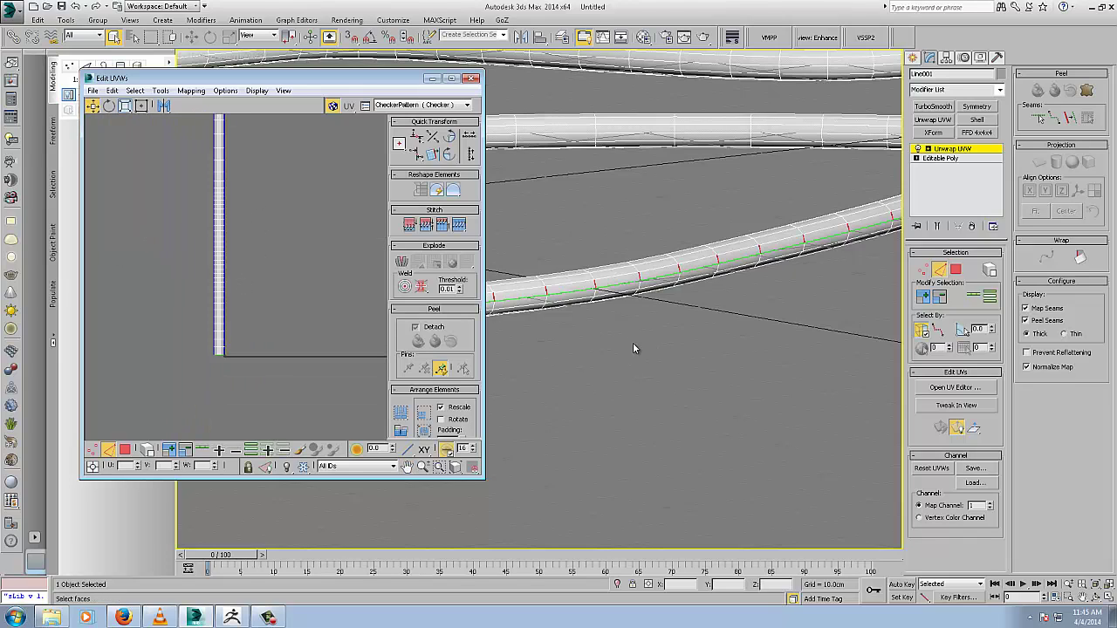
scroll(250, 242, down, 2)
scroll(252, 238, down, 1)
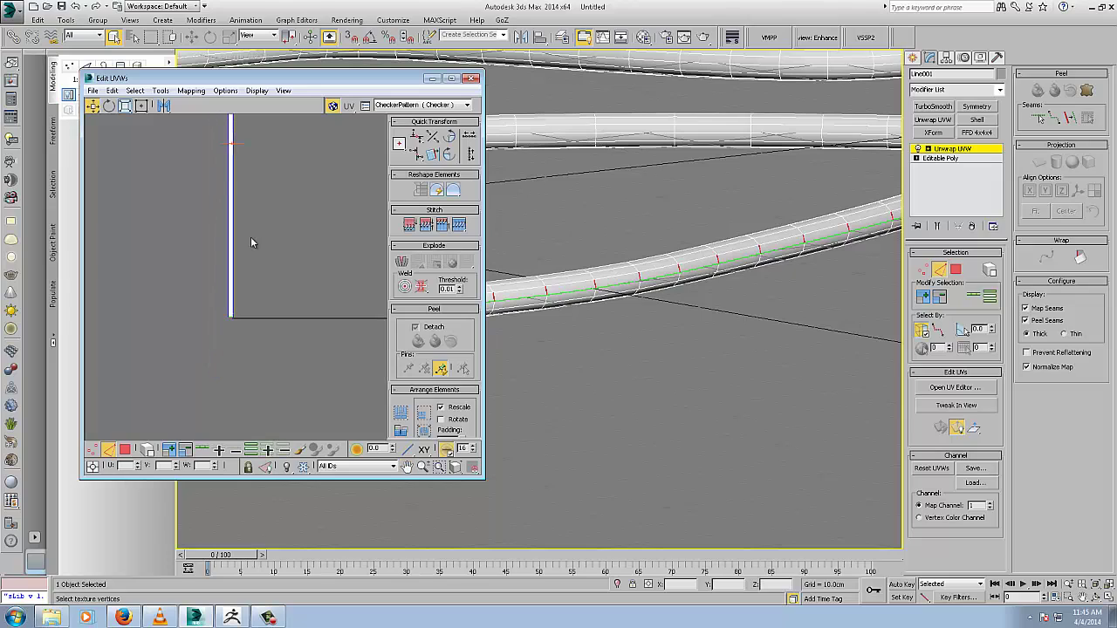
Step: Examine the lower end of the unfolded strip in the UV editor and compare its size with the checker tile
scroll(230, 315, up, 10)
scroll(231, 316, up, 1)
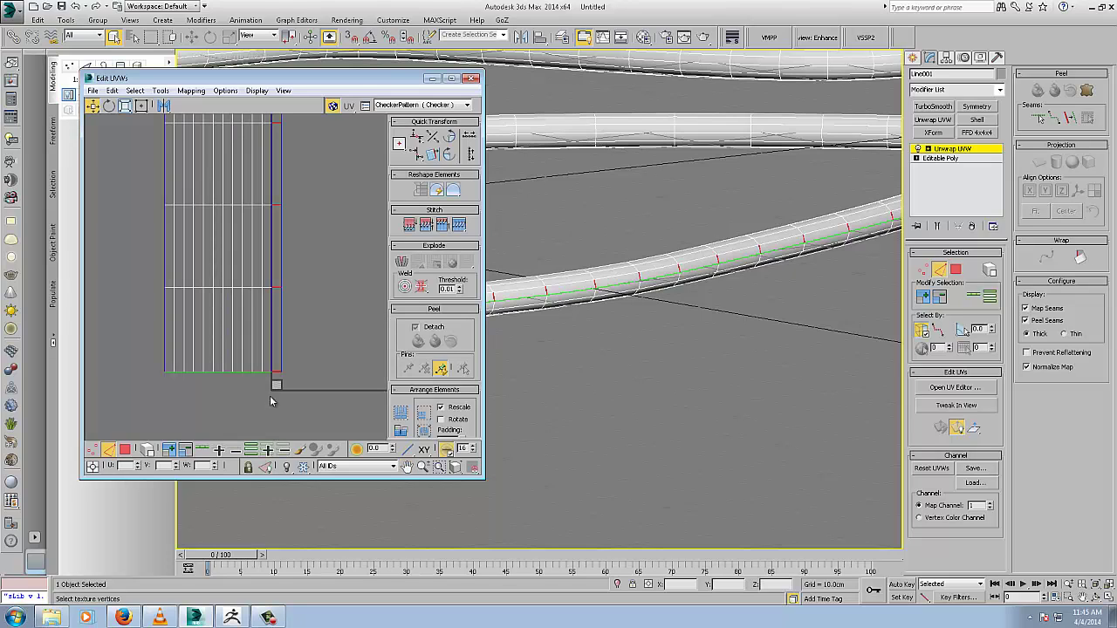
scroll(321, 181, down, 3)
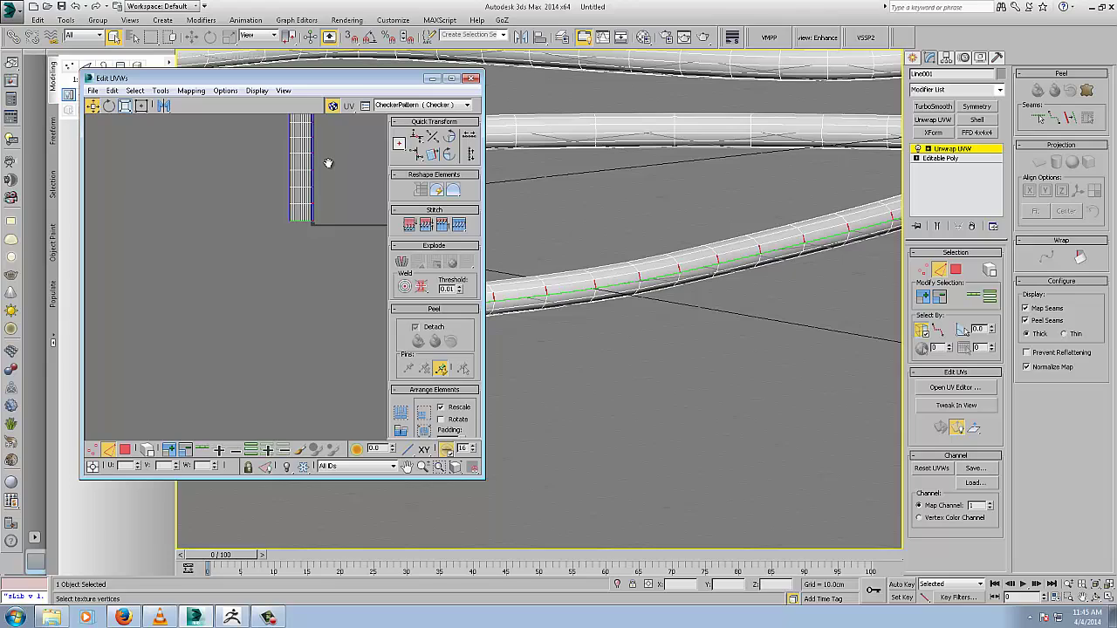
middle_drag(326, 160, 230, 346)
scroll(230, 348, down, 1)
scroll(265, 205, down, 1)
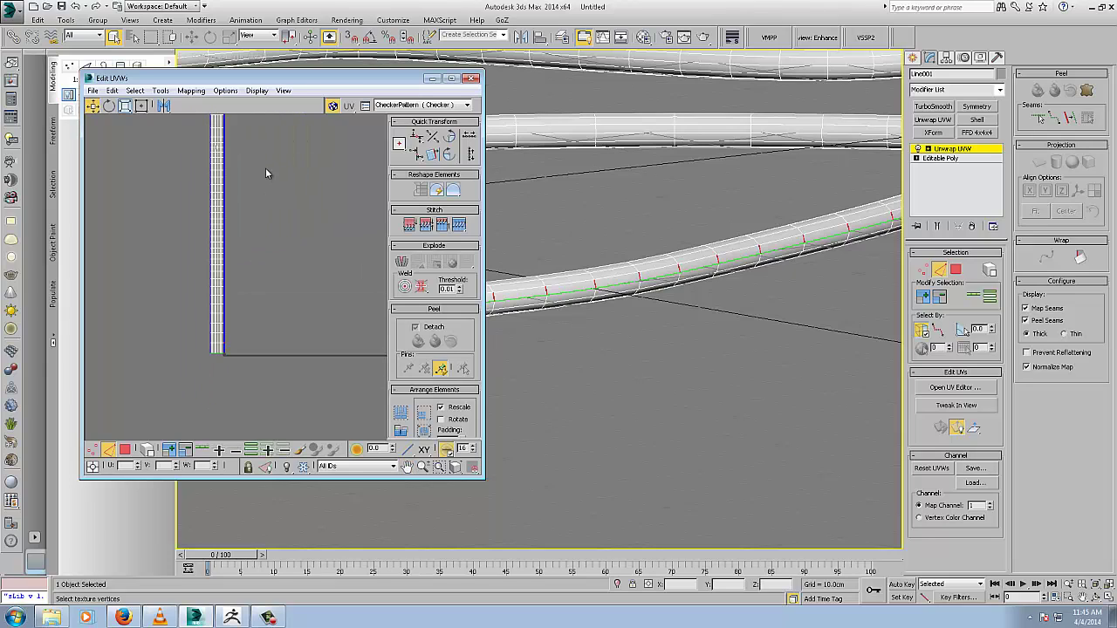
middle_drag(265, 167, 229, 222)
right_click(230, 240)
scroll(228, 222, down, 1)
middle_drag(235, 281, 275, 170)
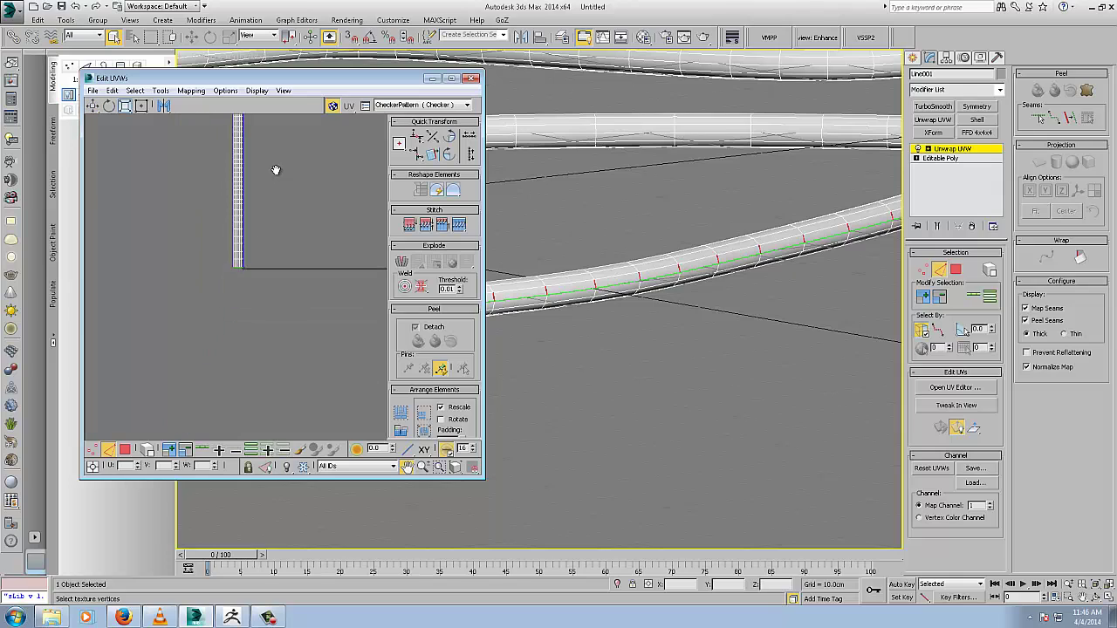
scroll(265, 254, up, 5)
middle_drag(214, 290, 324, 276)
scroll(265, 269, up, 7)
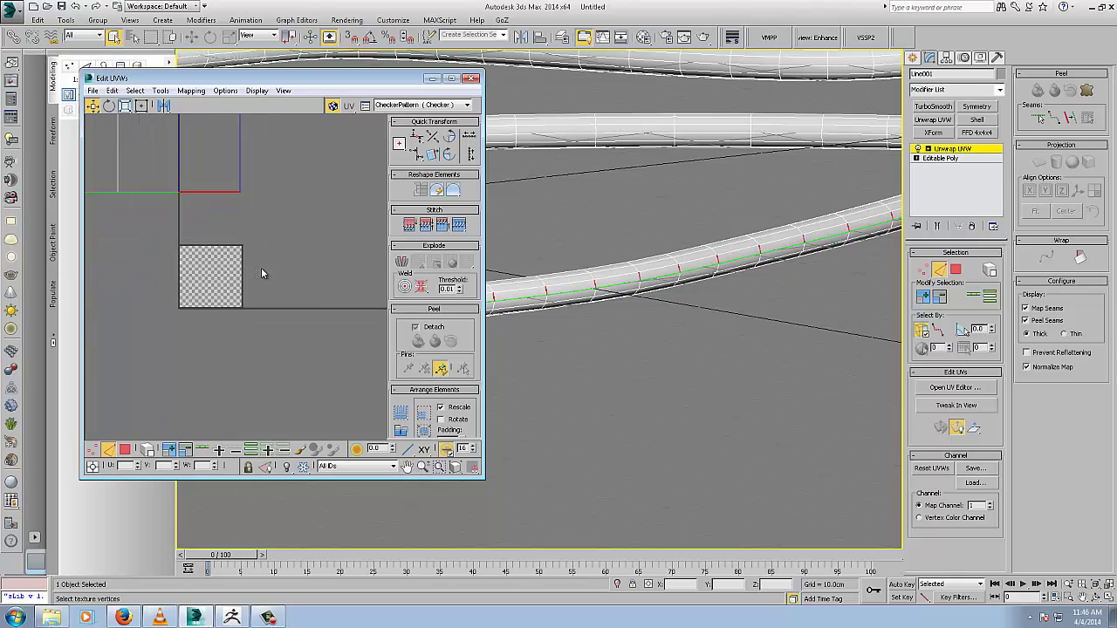
scroll(261, 274, up, 3)
middle_drag(167, 267, 235, 262)
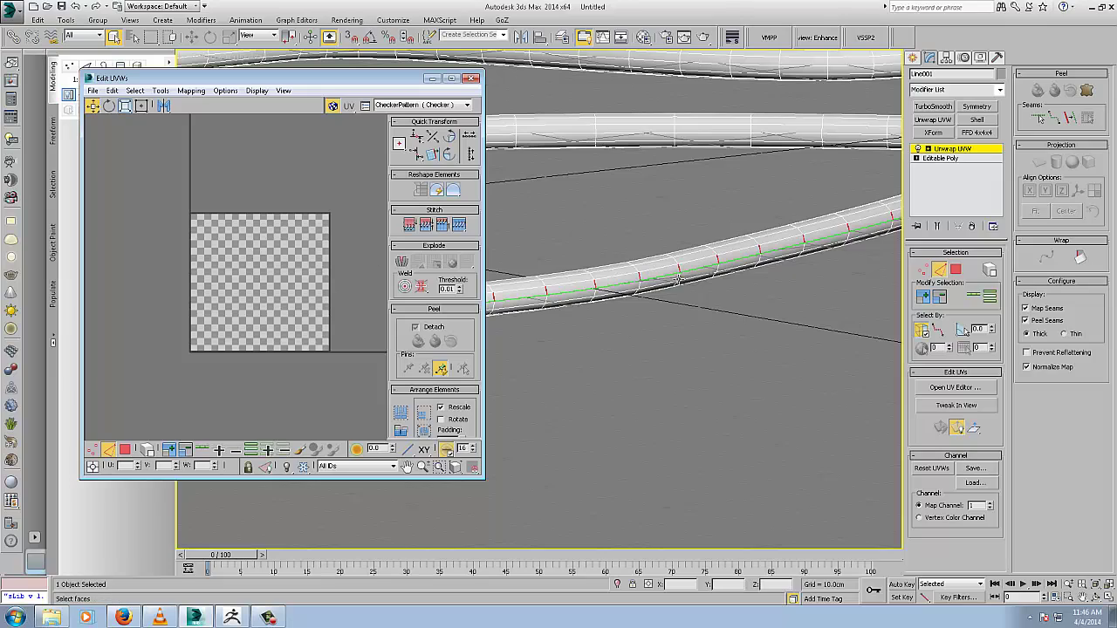
Step: Inspect the checker pattern up close on the tube's surface for scale and distortion
scroll(630, 286, up, 5)
scroll(630, 286, down, 3)
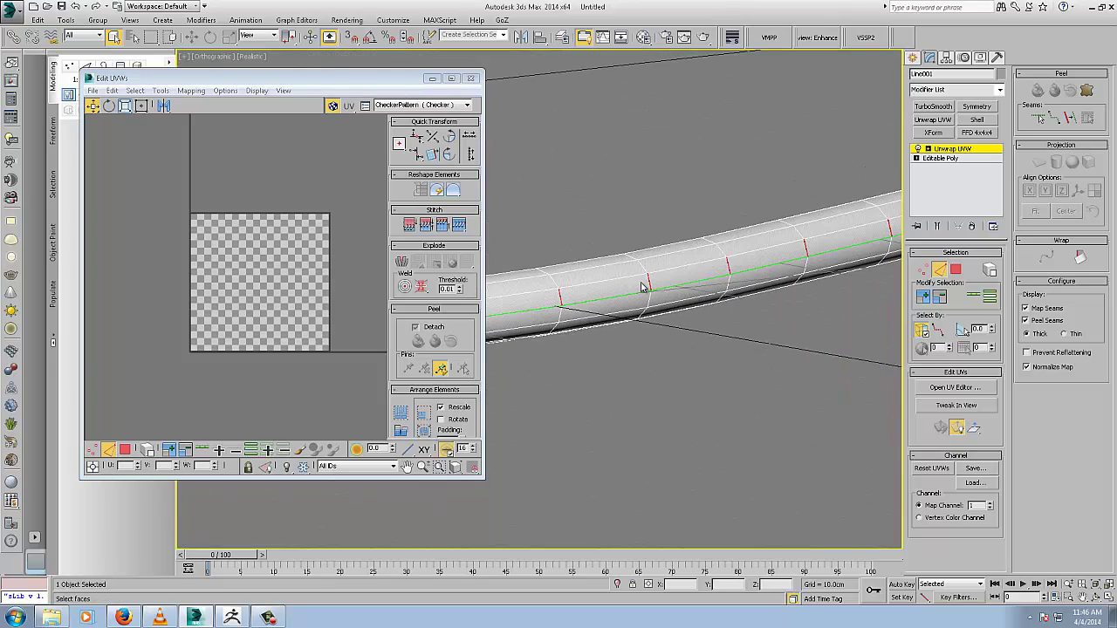
scroll(643, 284, up, 4)
scroll(646, 284, up, 3)
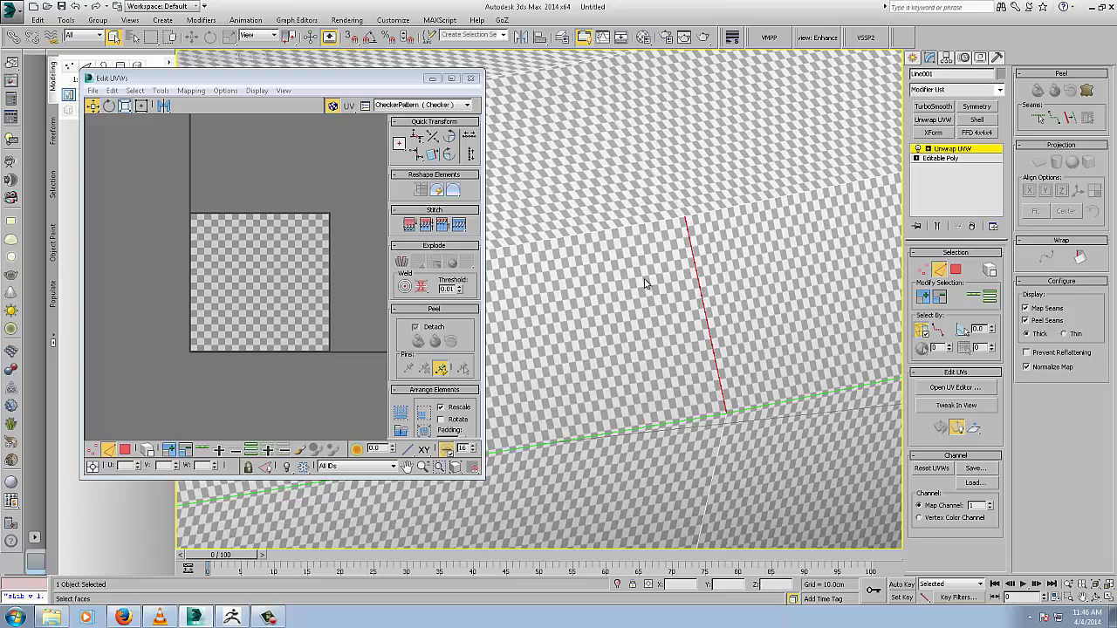
middle_drag(742, 282, 676, 288)
scroll(676, 288, up, 6)
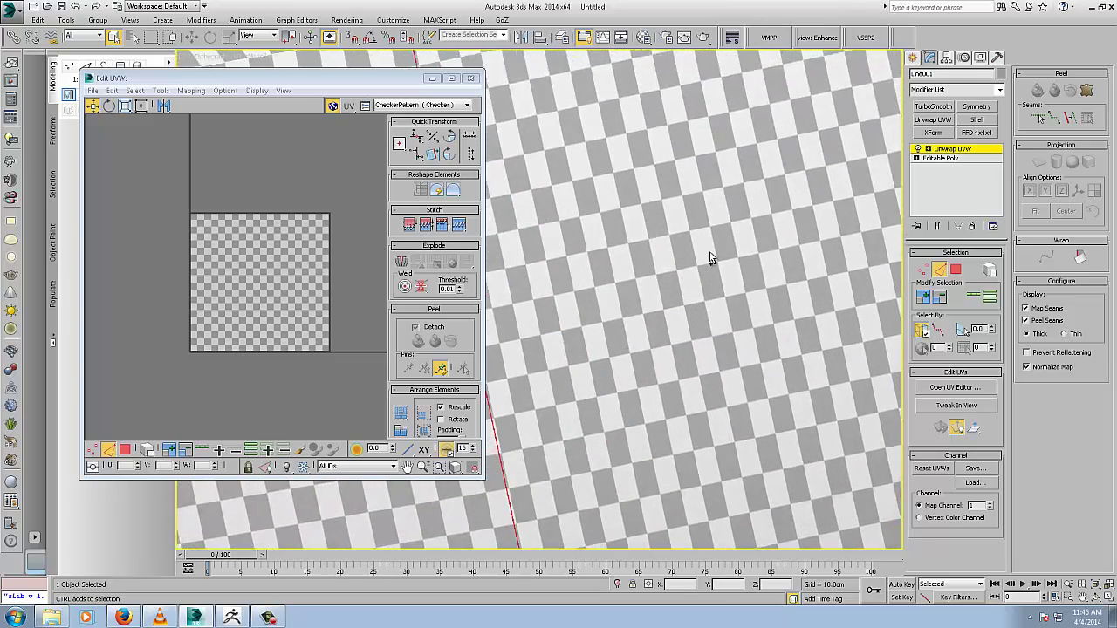
scroll(710, 241, down, 1)
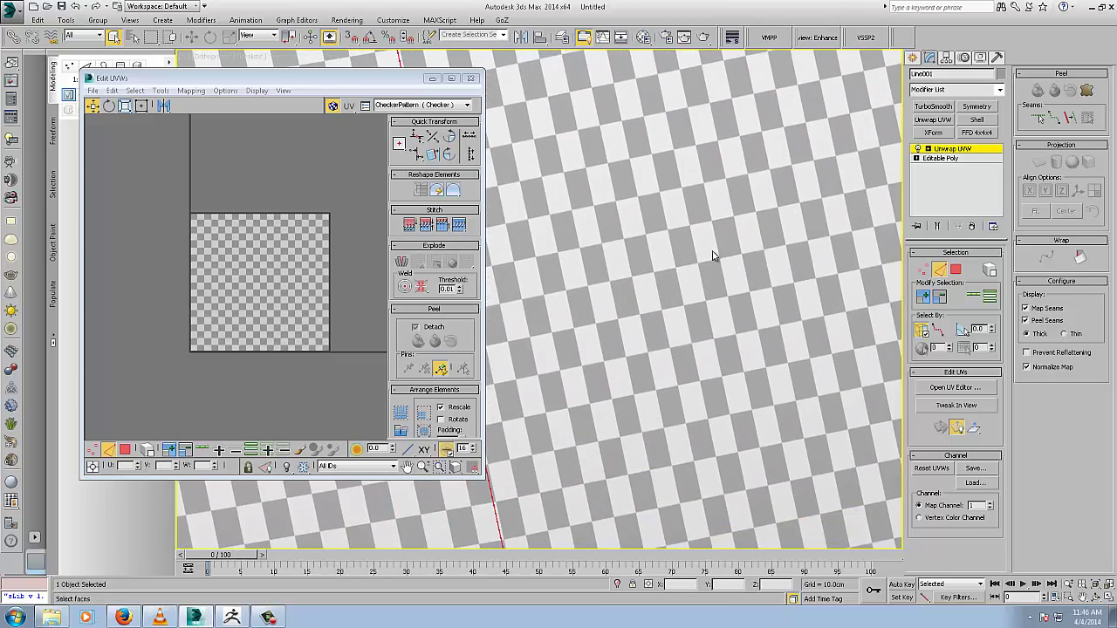
scroll(710, 253, down, 8)
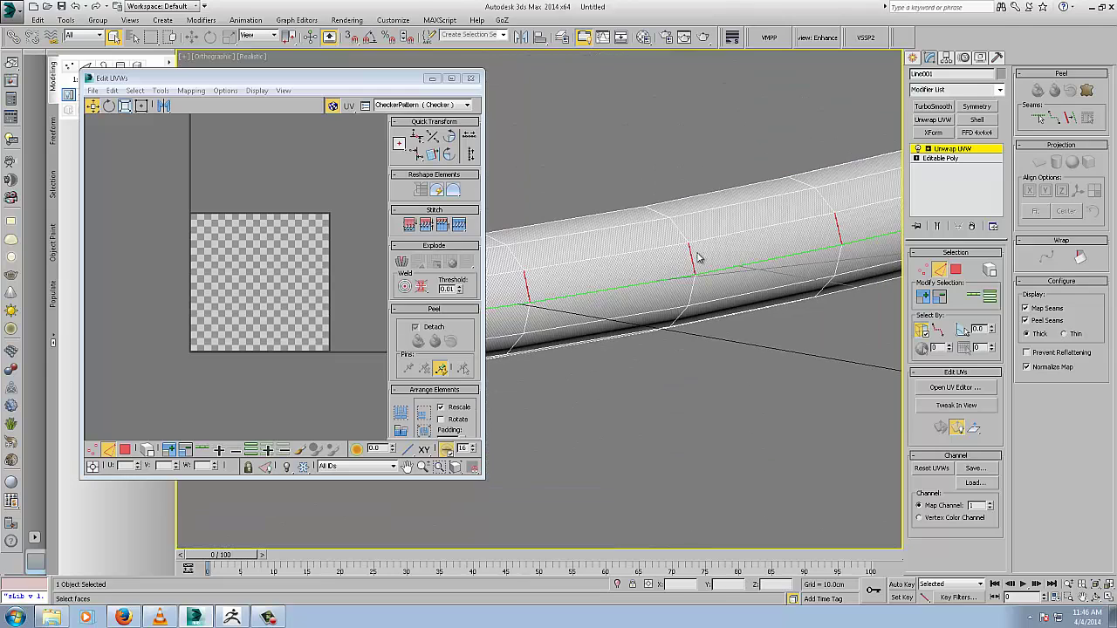
Step: Select the whole unfolded strip as a UV element and pack it with rescaling to fit the UV tile
scroll(203, 269, down, 5)
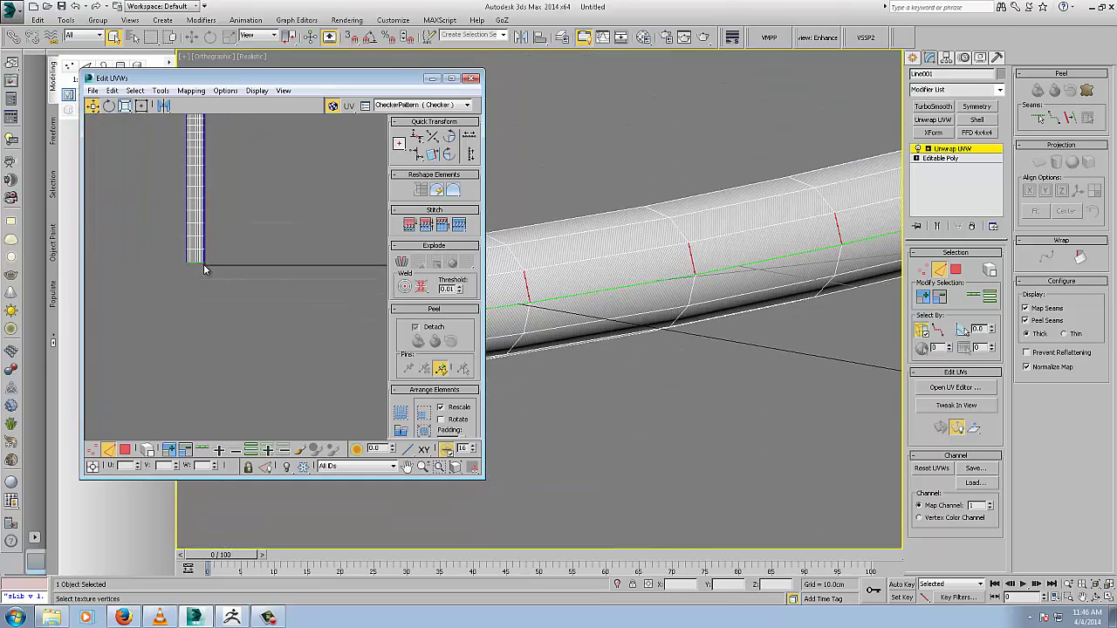
middle_drag(254, 206, 277, 326)
scroll(277, 327, down, 3)
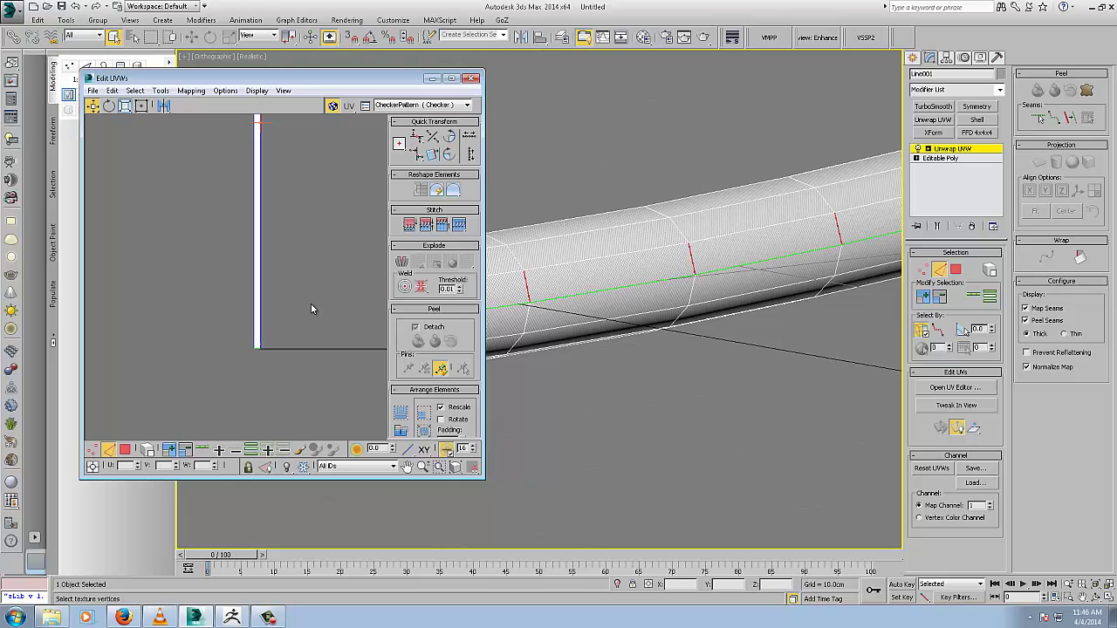
click(148, 450)
click(255, 272)
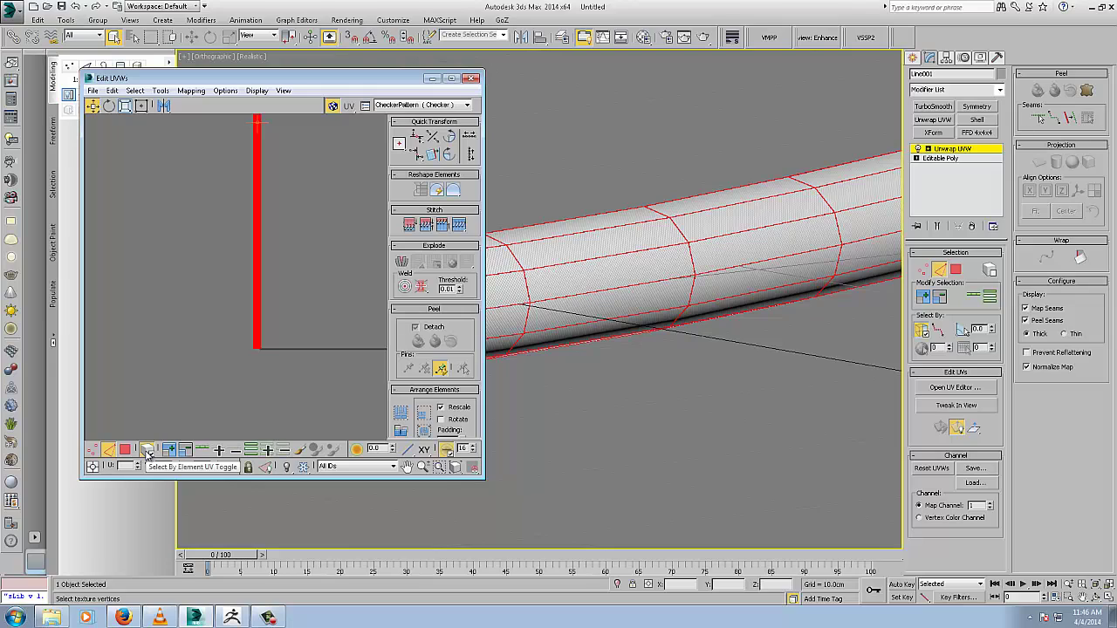
click(401, 417)
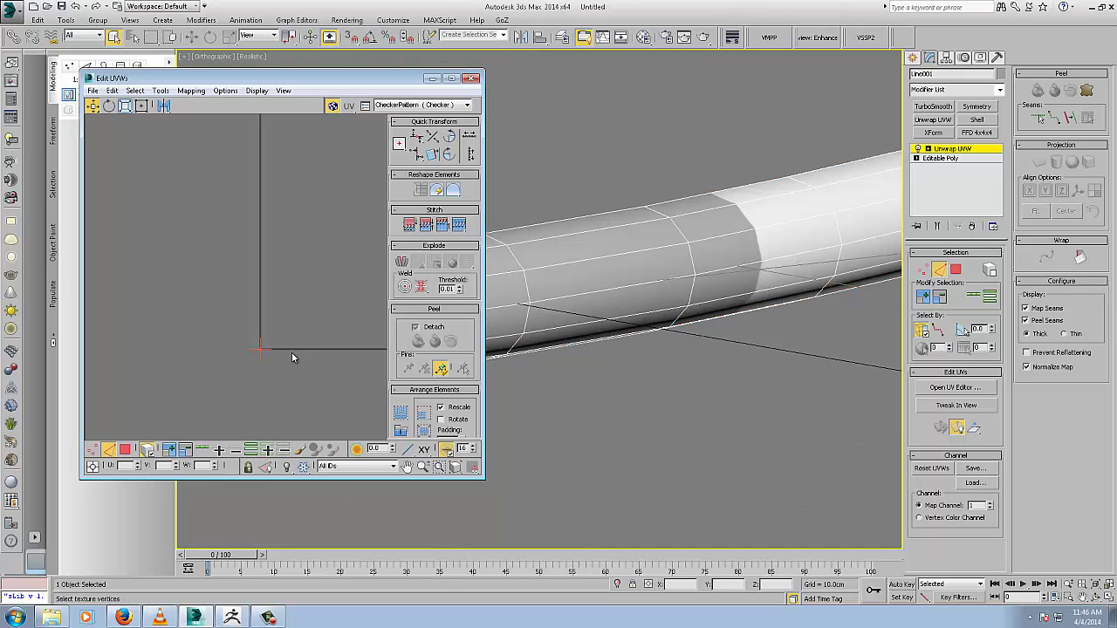
Step: Check how the packed strip sits in the UV tile and how the checker pattern stretches along the tube
middle_drag(277, 365, 229, 343)
middle_drag(113, 344, 189, 369)
scroll(188, 365, up, 1)
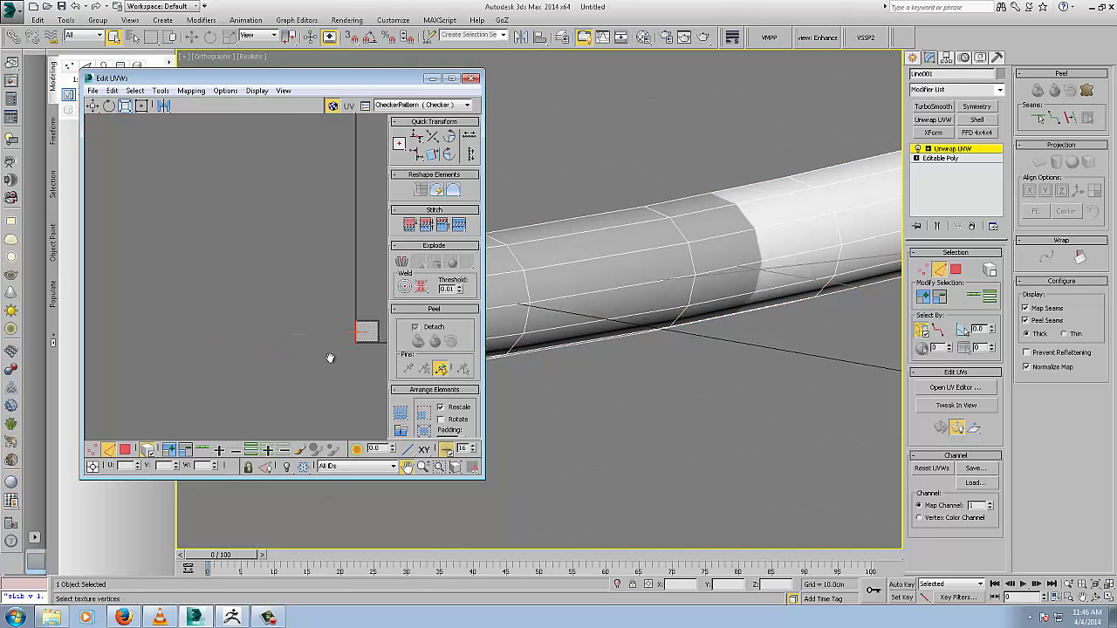
middle_drag(341, 353, 206, 341)
scroll(206, 341, up, 3)
middle_drag(338, 301, 231, 352)
scroll(231, 353, up, 2)
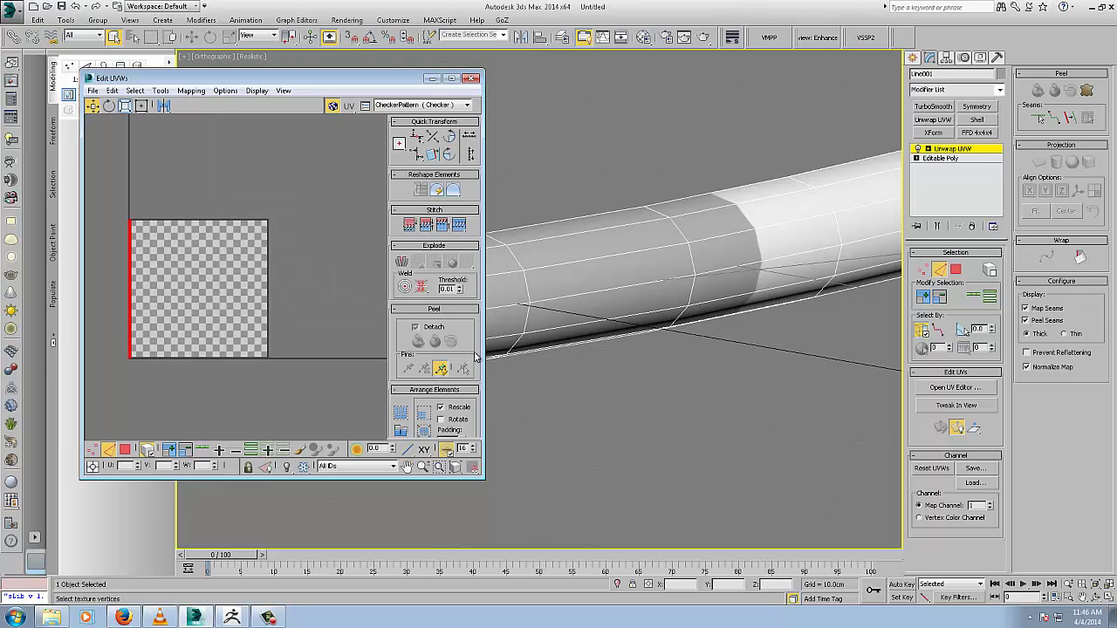
scroll(617, 327, down, 6)
alt+middle_drag(659, 434, 690, 436)
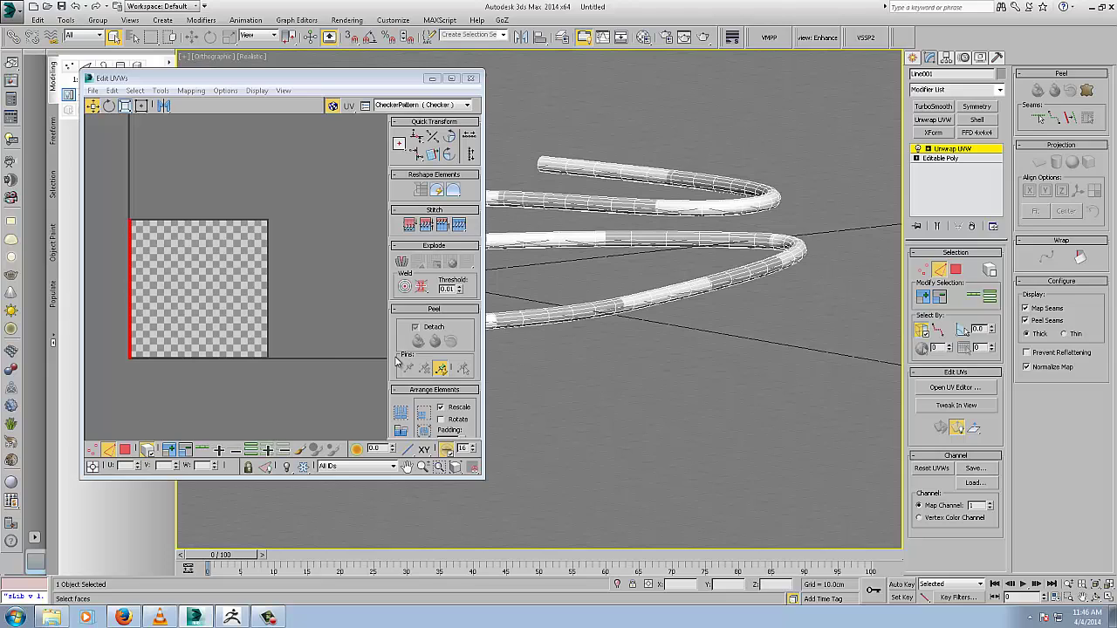
middle_drag(581, 341, 692, 385)
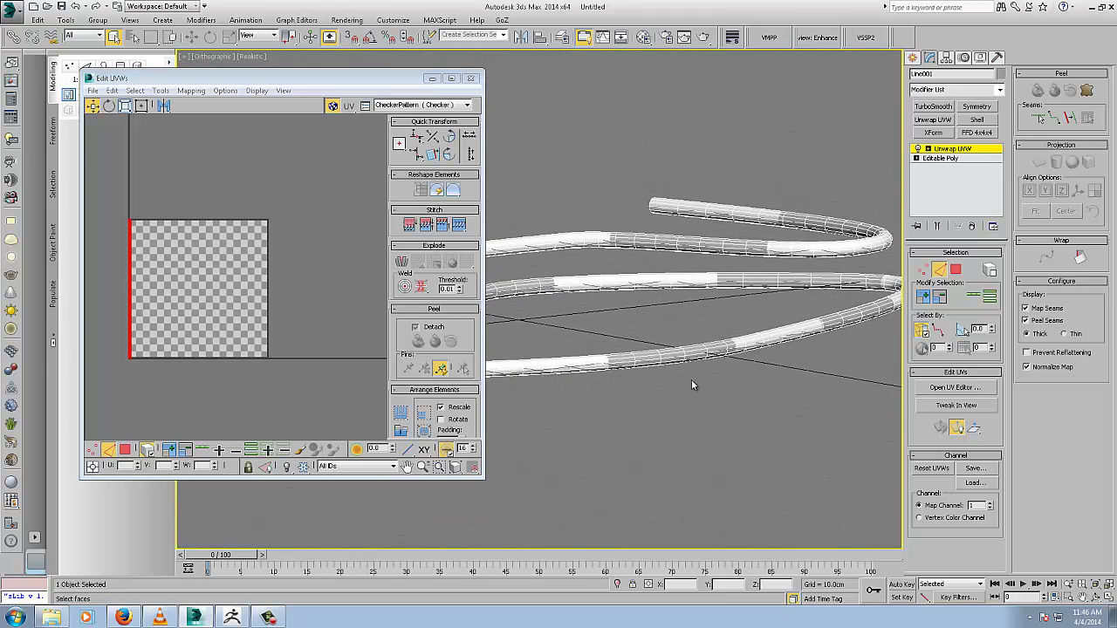
Step: Close the UV editor, review the tube's shape, and delete the unwrapped tube from the scene
click(472, 79)
scroll(522, 281, up, 5)
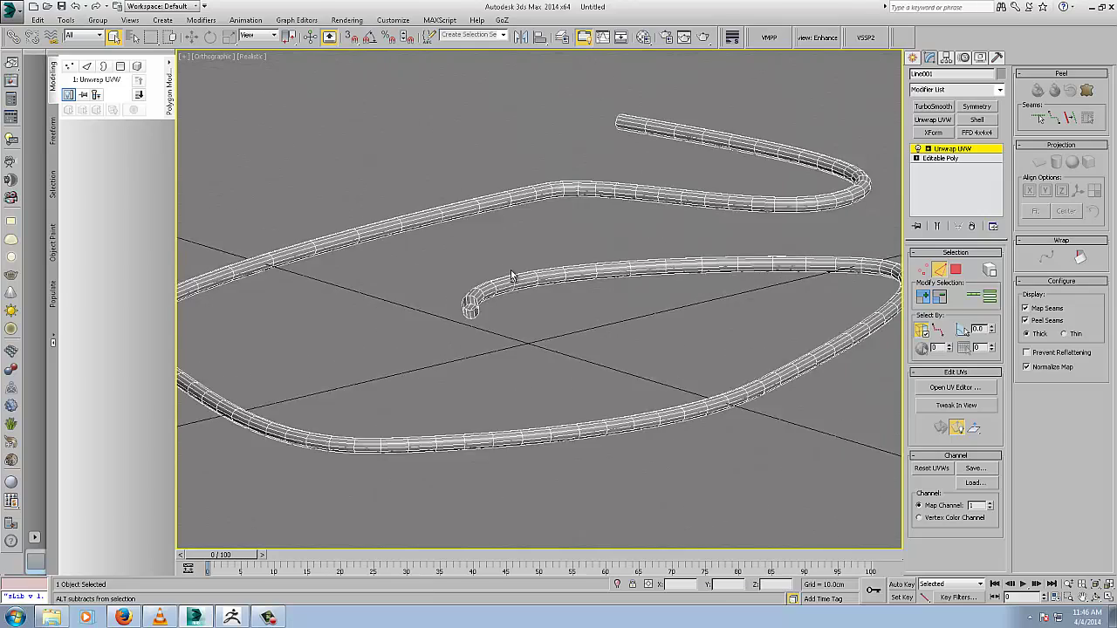
alt+middle_drag(519, 281, 521, 286)
middle_drag(776, 498, 631, 433)
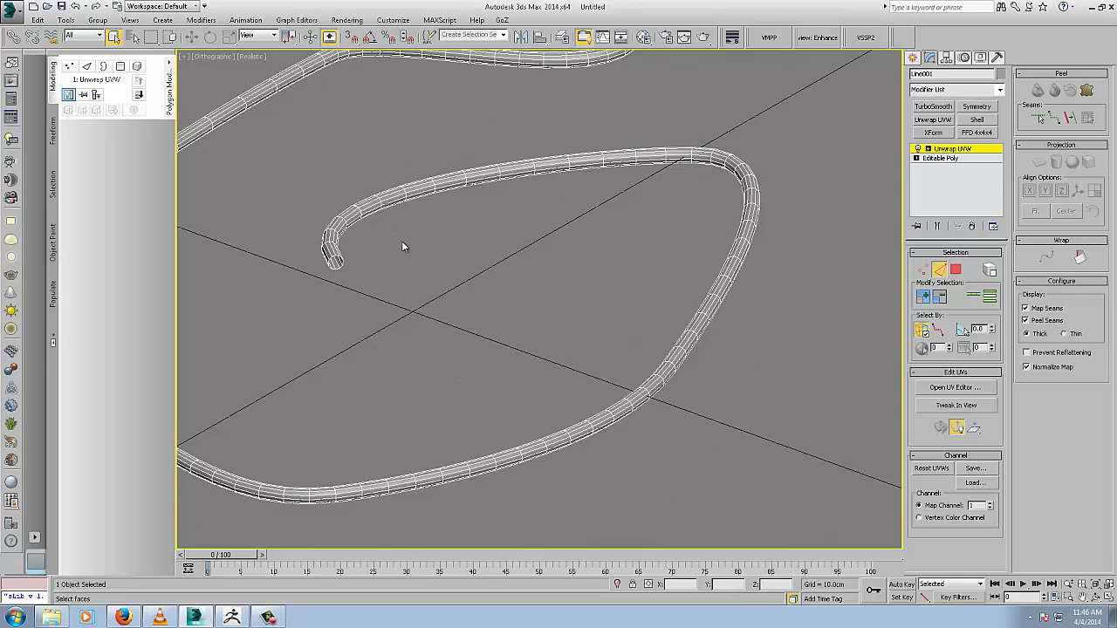
middle_drag(680, 283, 604, 306)
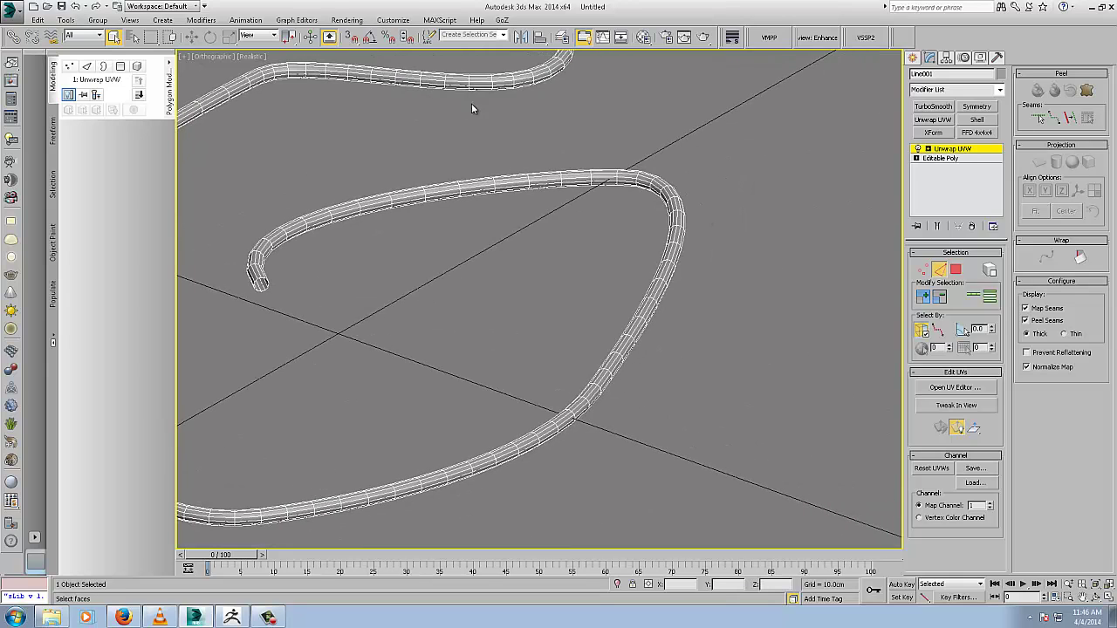
click(951, 149)
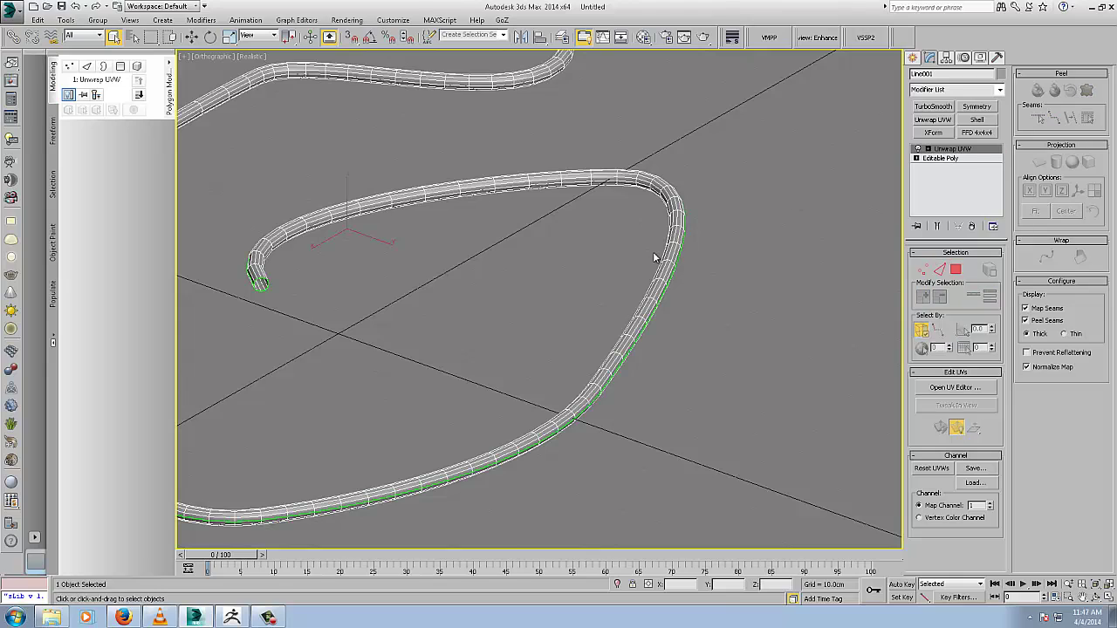
key(Delete)
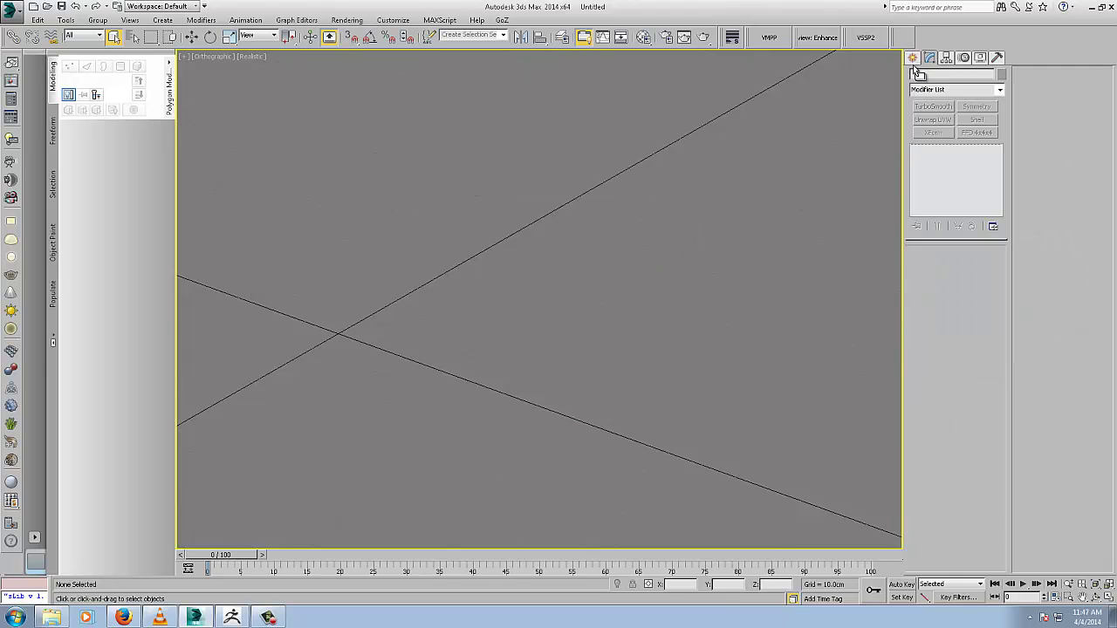
Step: Start the Line spline tool with a rectangular rendering profile, shown in the viewport, and switch to the top view
click(913, 58)
click(933, 141)
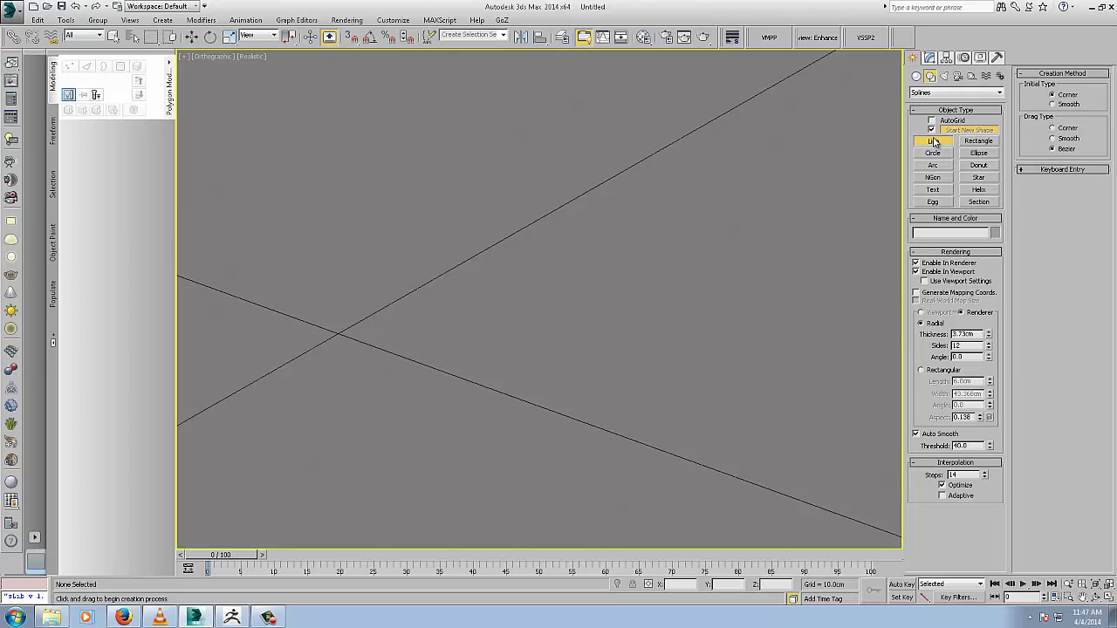
click(920, 370)
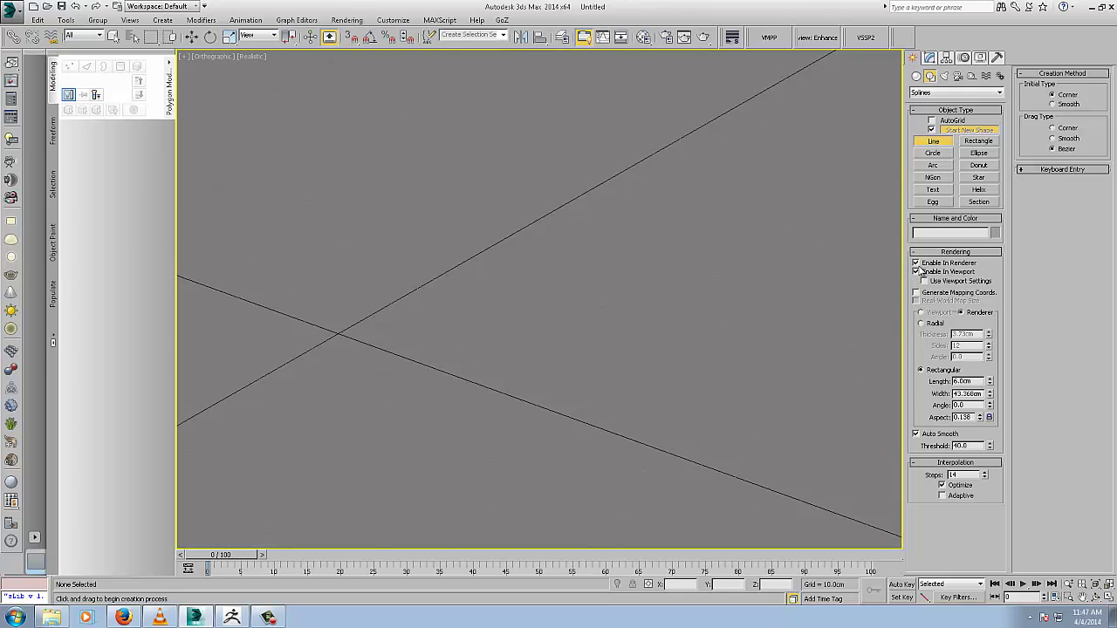
click(917, 271)
middle_drag(389, 302, 529, 253)
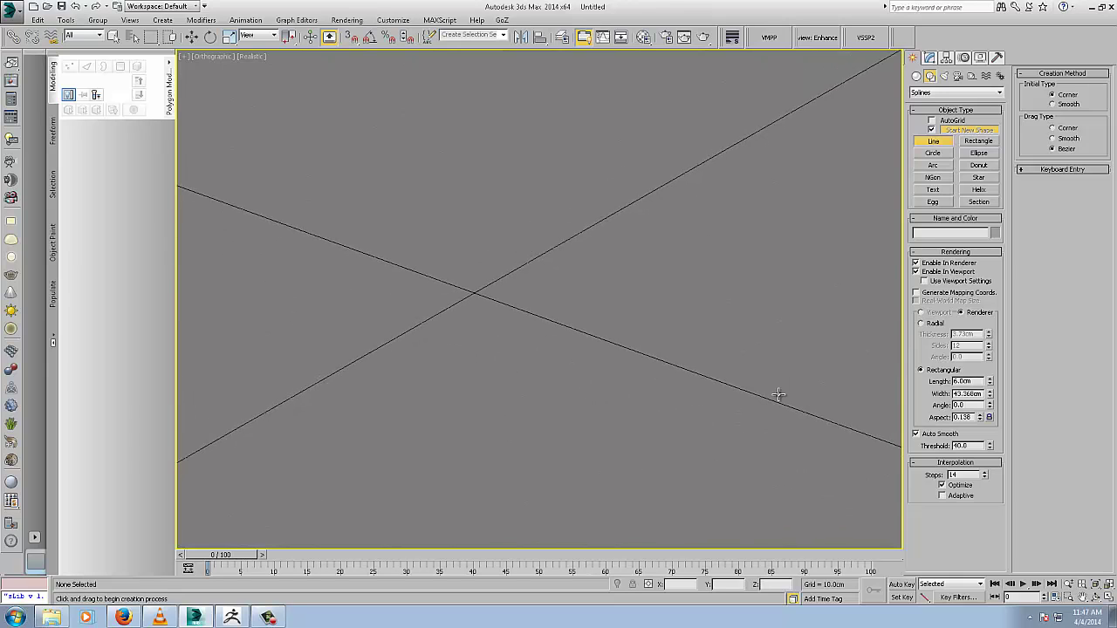
middle_drag(515, 373, 557, 385)
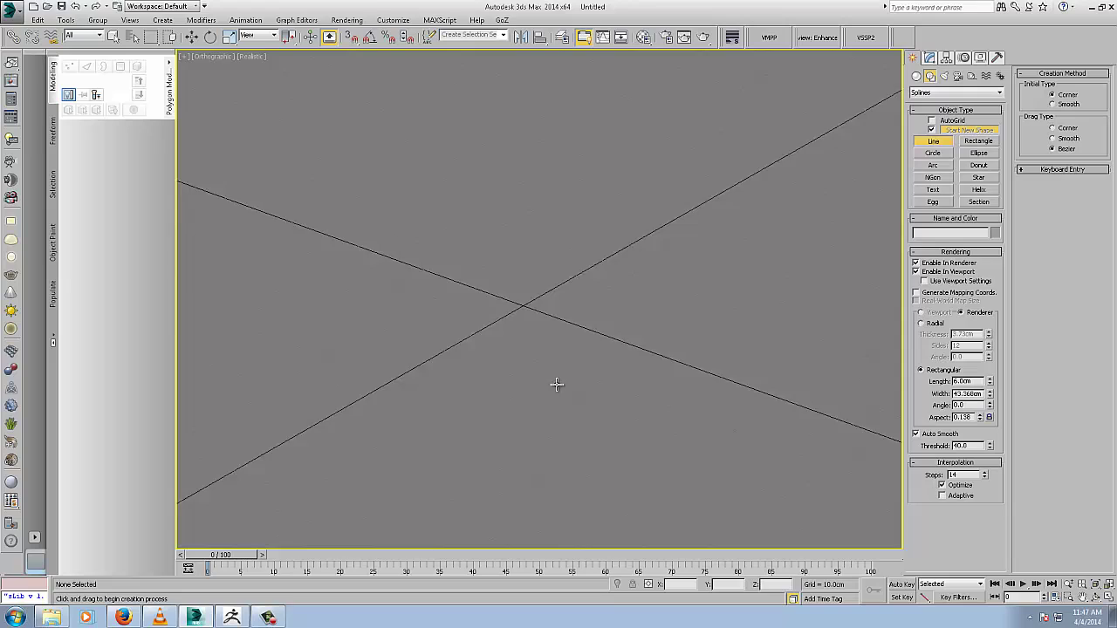
key(t)
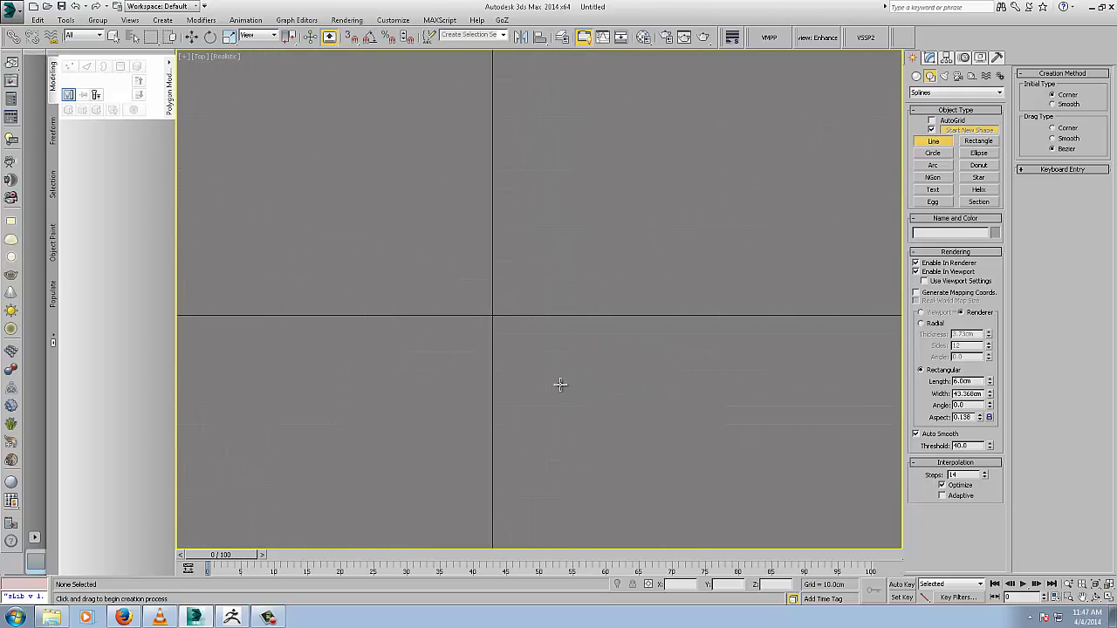
key(v)
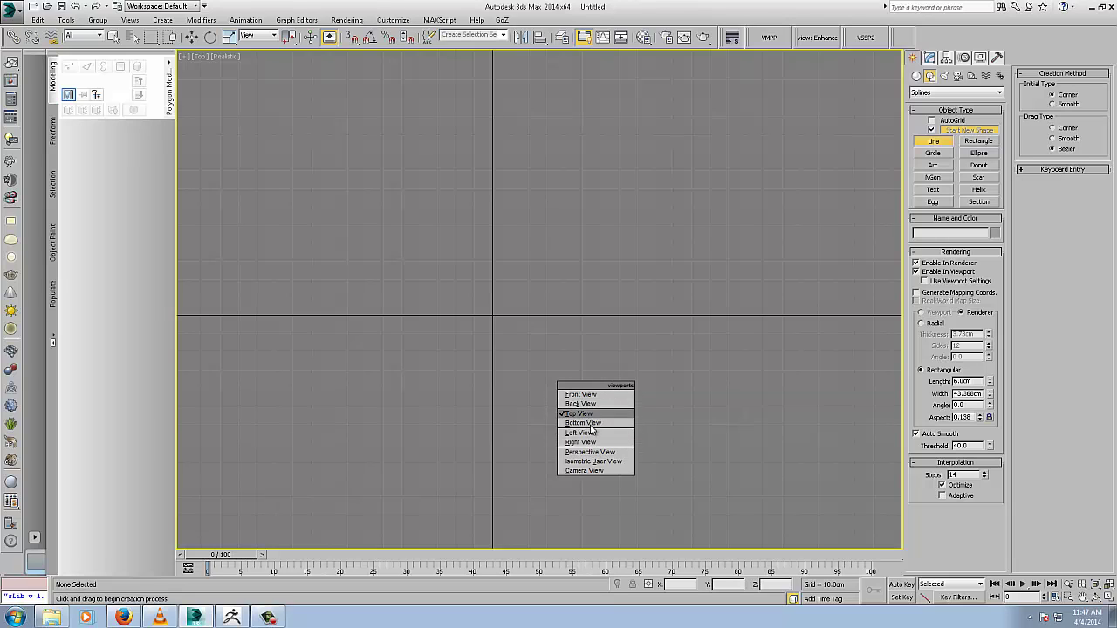
middle_drag(661, 281, 693, 254)
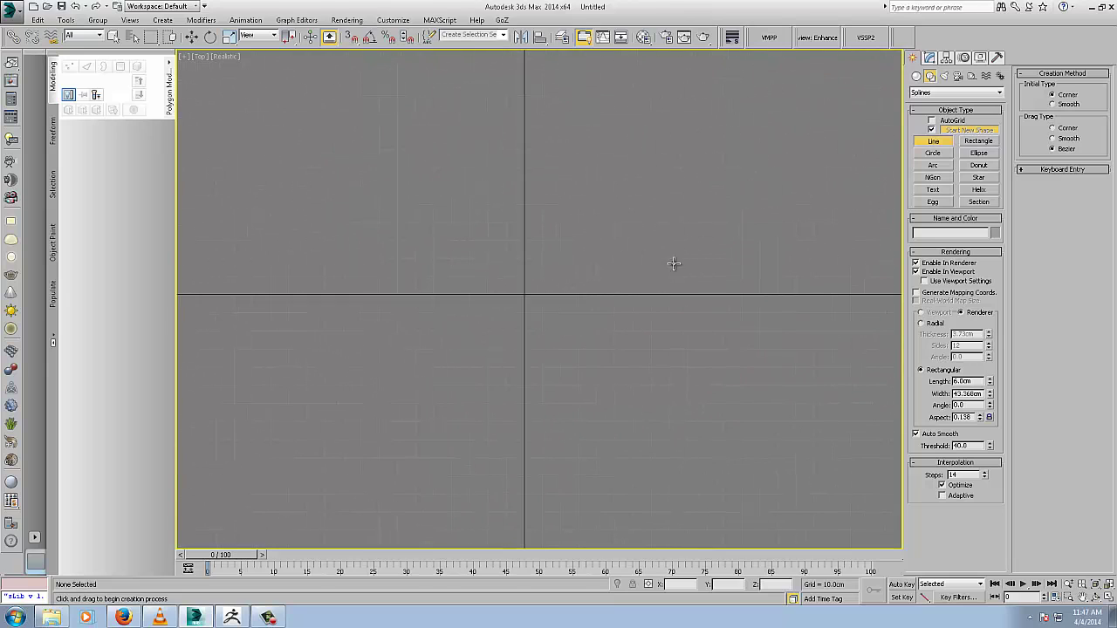
middle_drag(616, 287, 697, 285)
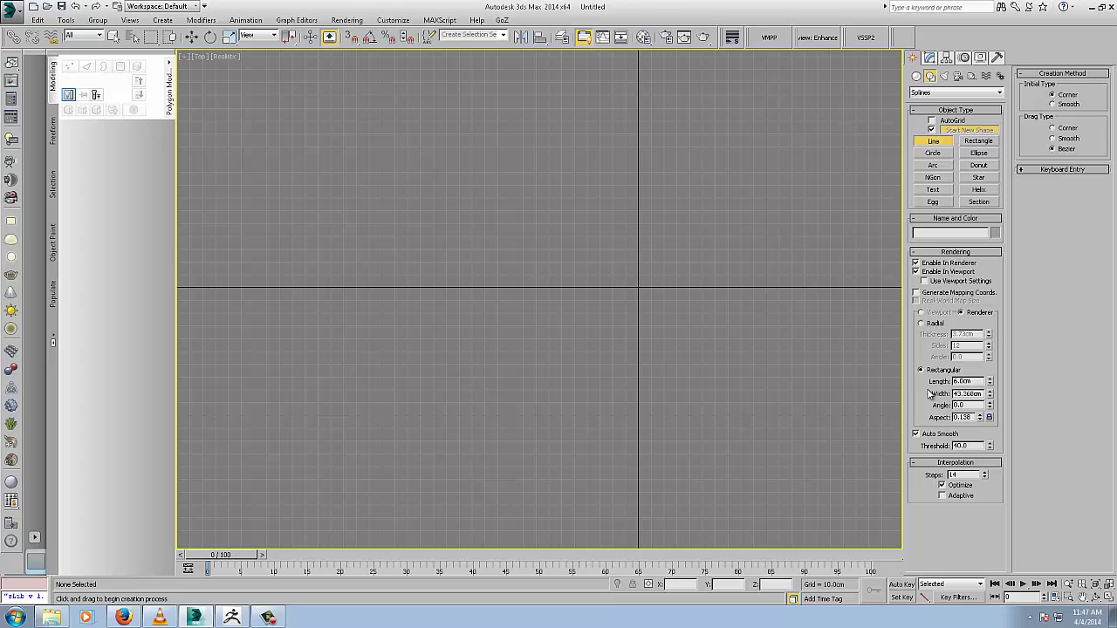
Step: Draw an open, winding line with smooth Bezier curves that bends up, sweeps around in a wide loop and ends inside it
click(267, 510)
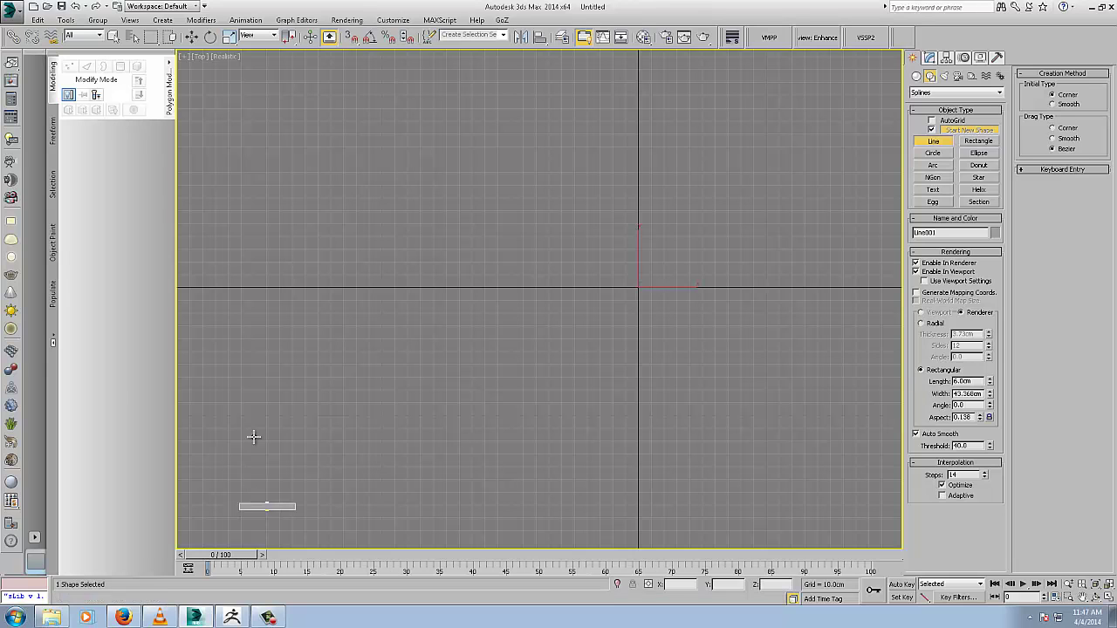
drag(281, 356, 320, 313)
drag(549, 469, 567, 467)
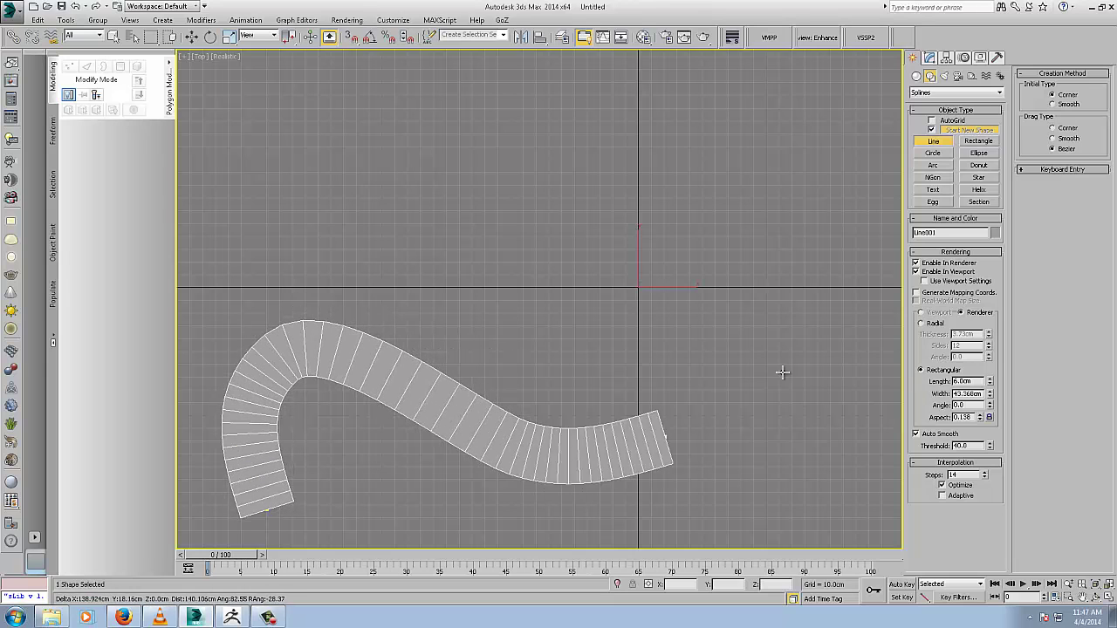
drag(787, 370, 830, 301)
drag(762, 159, 686, 130)
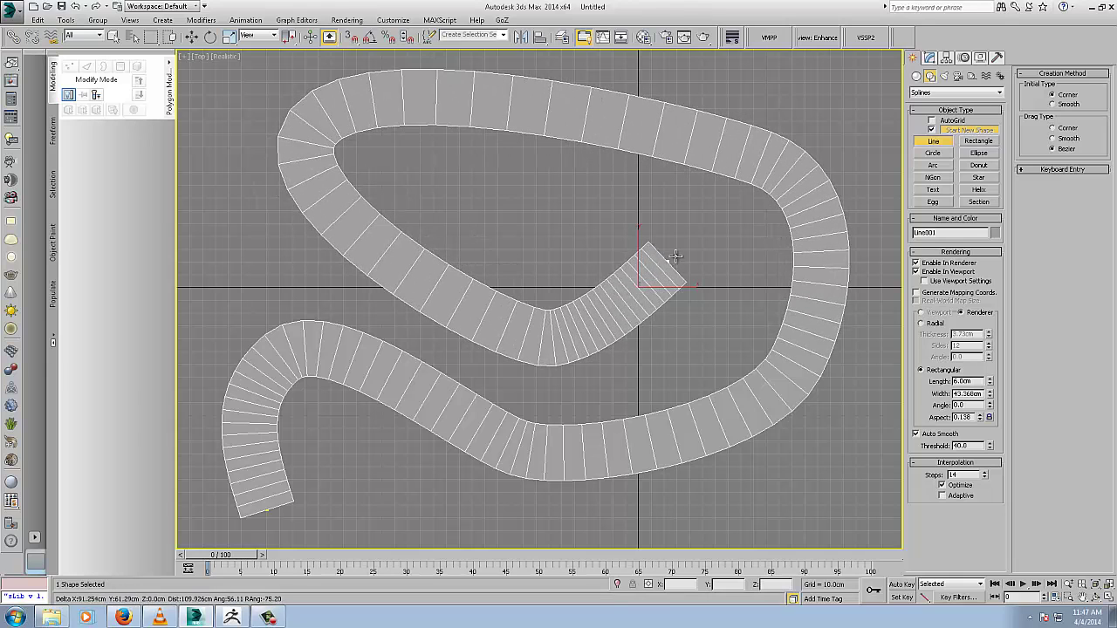
click(678, 254)
right_click(688, 250)
middle_drag(682, 418, 666, 399)
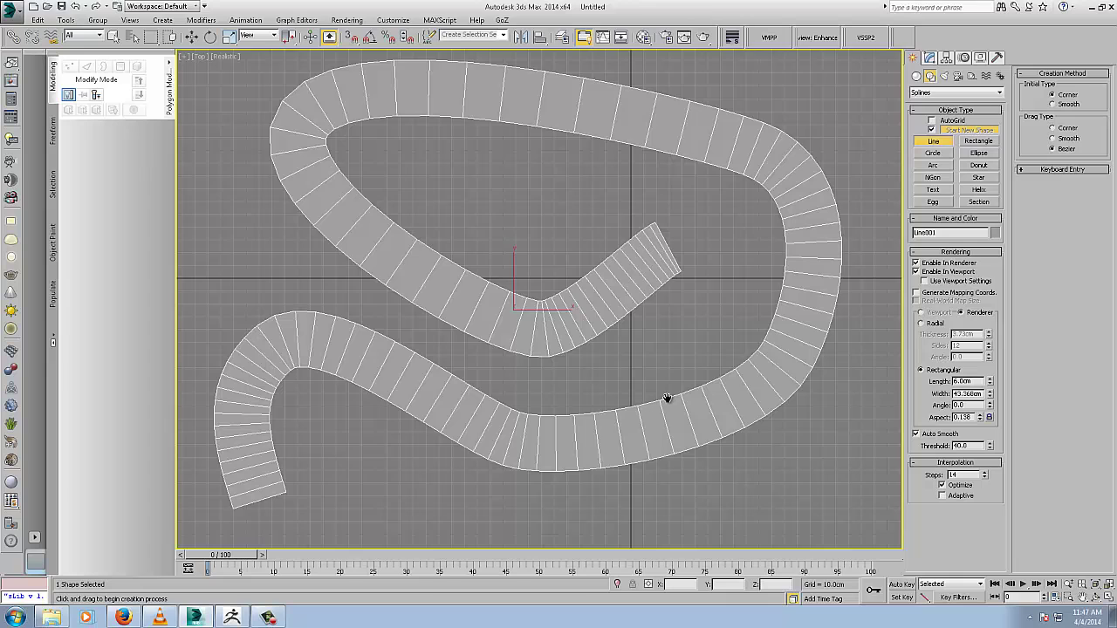
Step: Try lowering the line's interpolation steps to 6
click(984, 478)
click(985, 478)
click(984, 478)
click(985, 478)
click(984, 478)
click(984, 479)
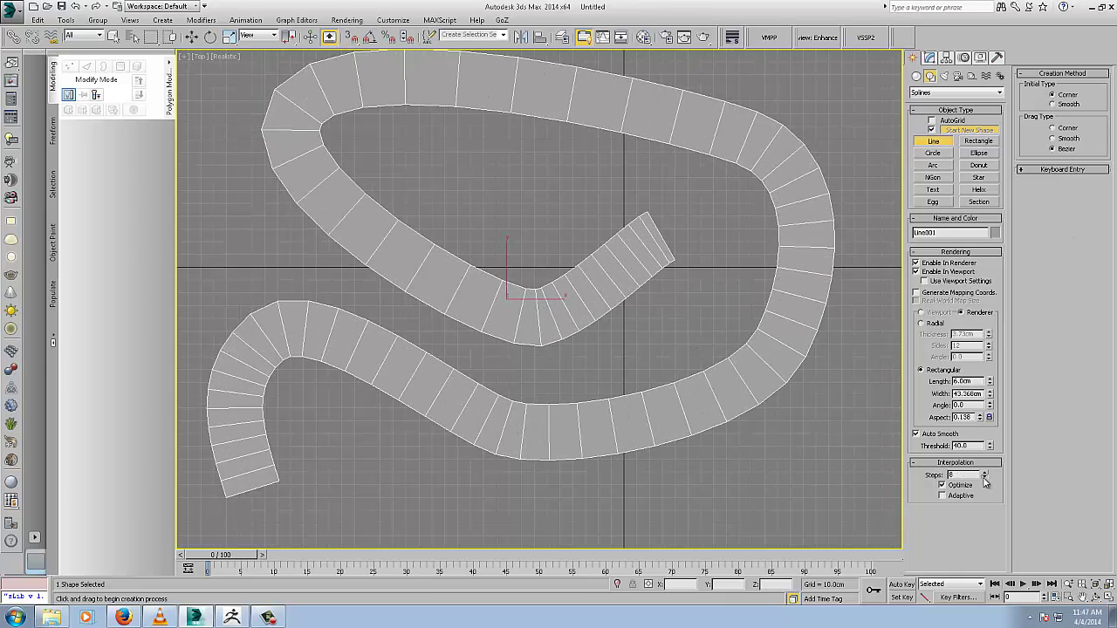
click(985, 478)
click(984, 479)
middle_drag(394, 317, 382, 343)
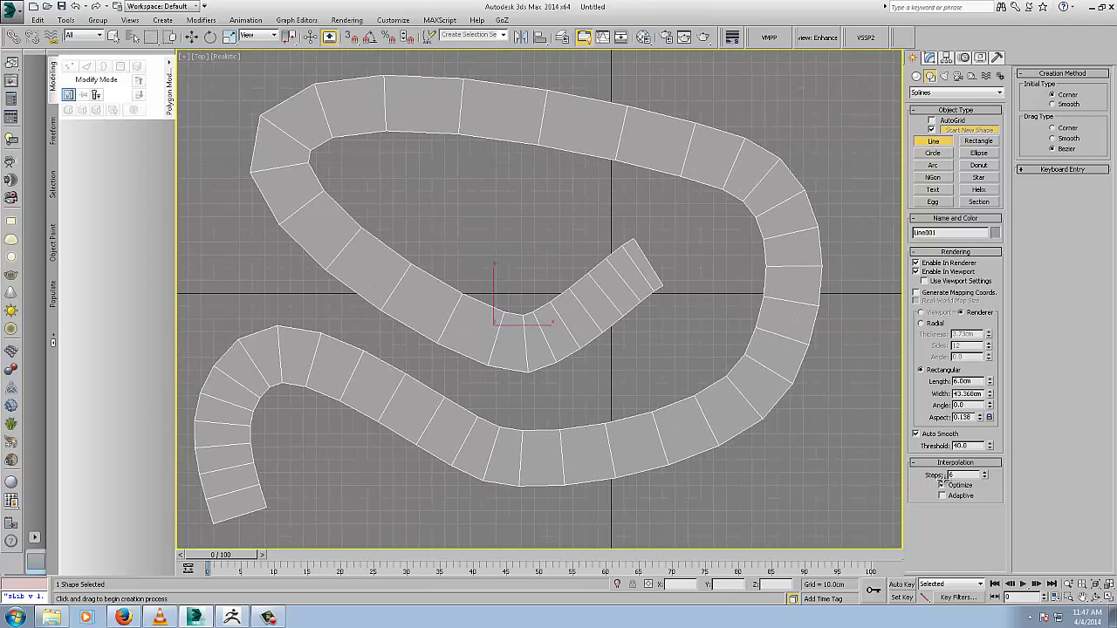
Step: Set the line's interpolation steps to 18 and finish line creation
drag(985, 476, 985, 476)
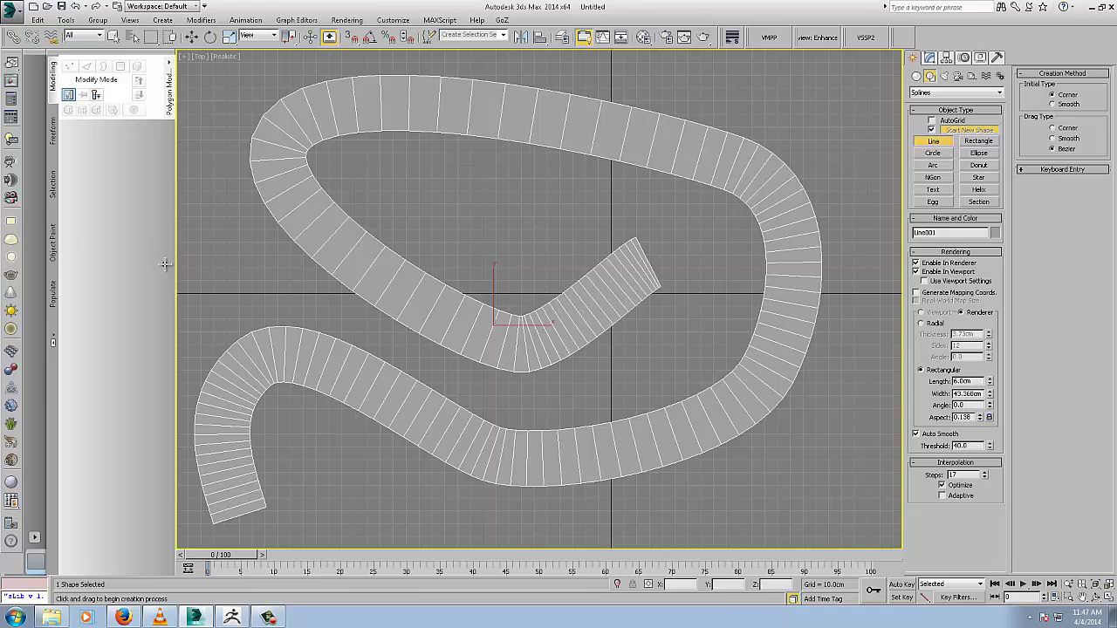
click(985, 473)
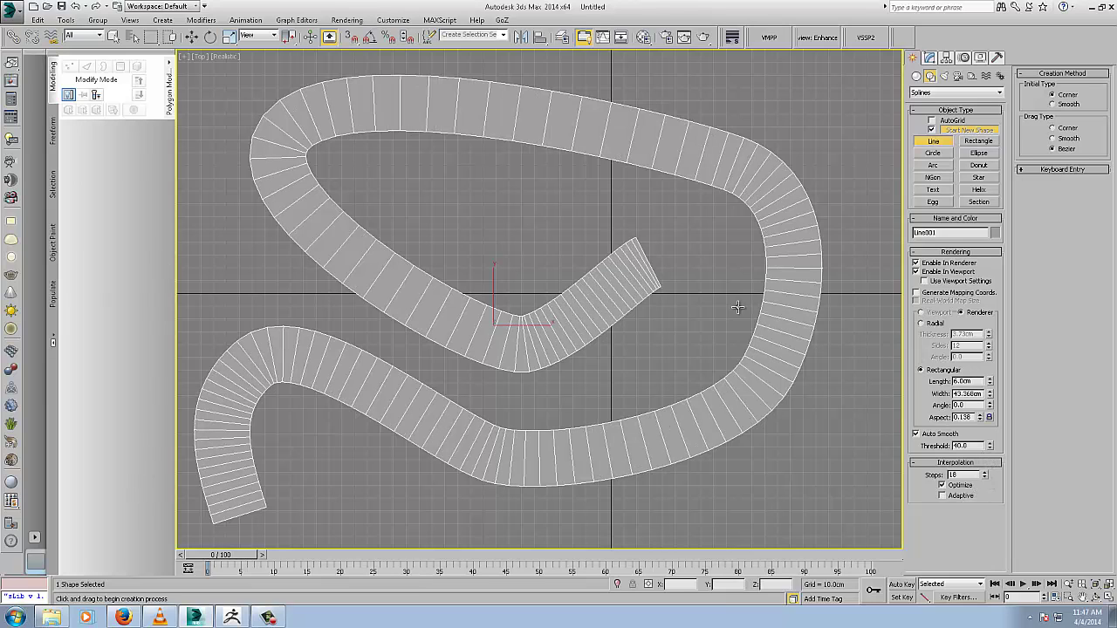
scroll(681, 322, down, 3)
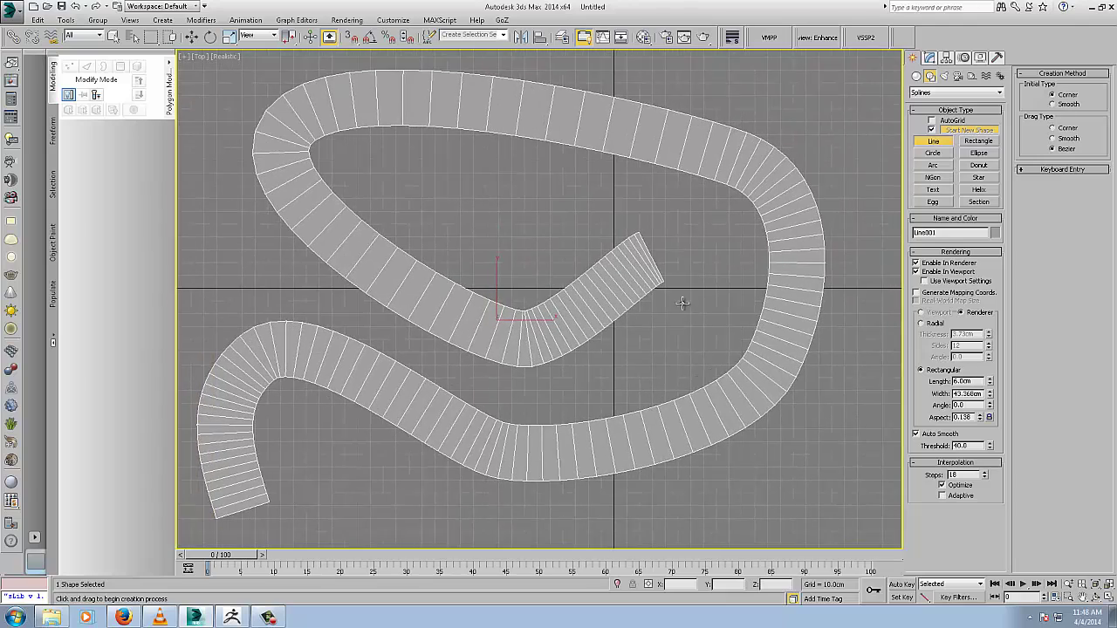
scroll(709, 325, down, 1)
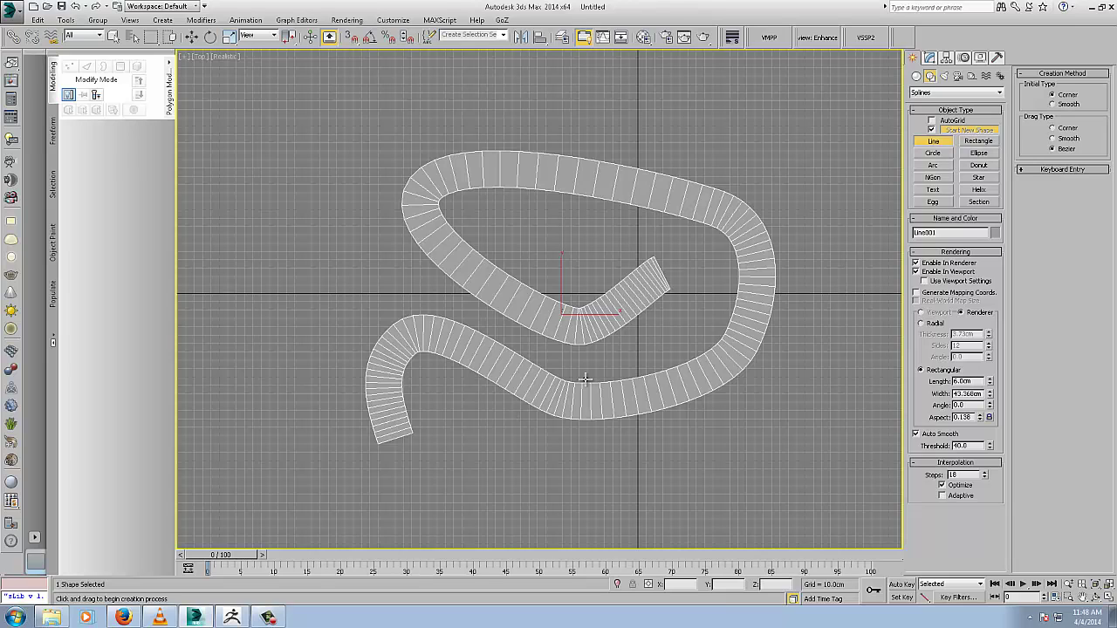
middle_drag(697, 310, 616, 333)
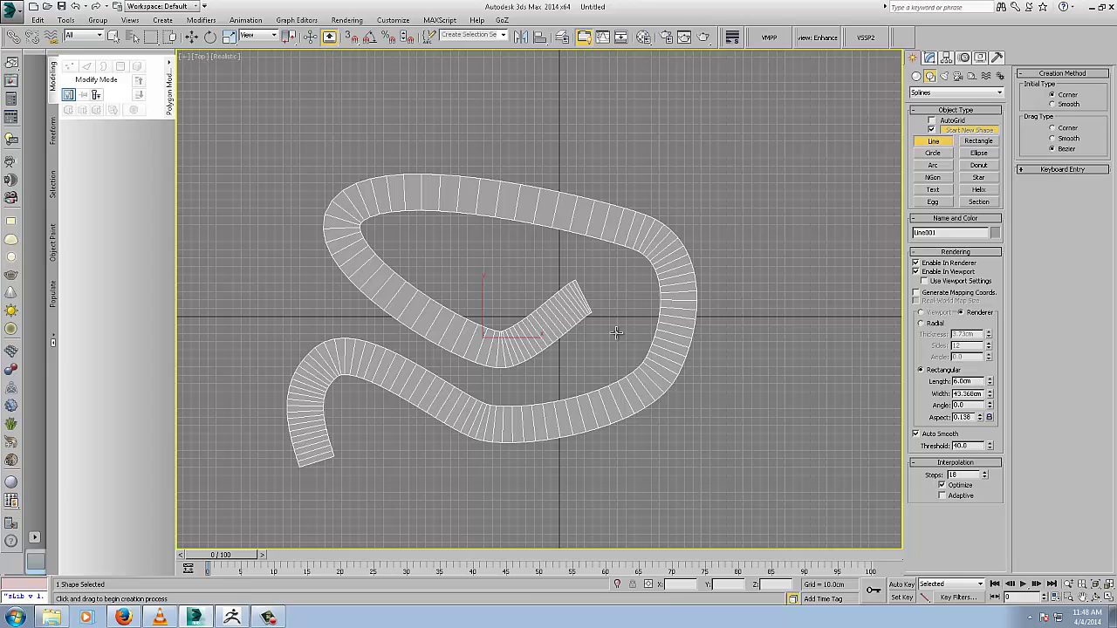
middle_drag(620, 328, 663, 353)
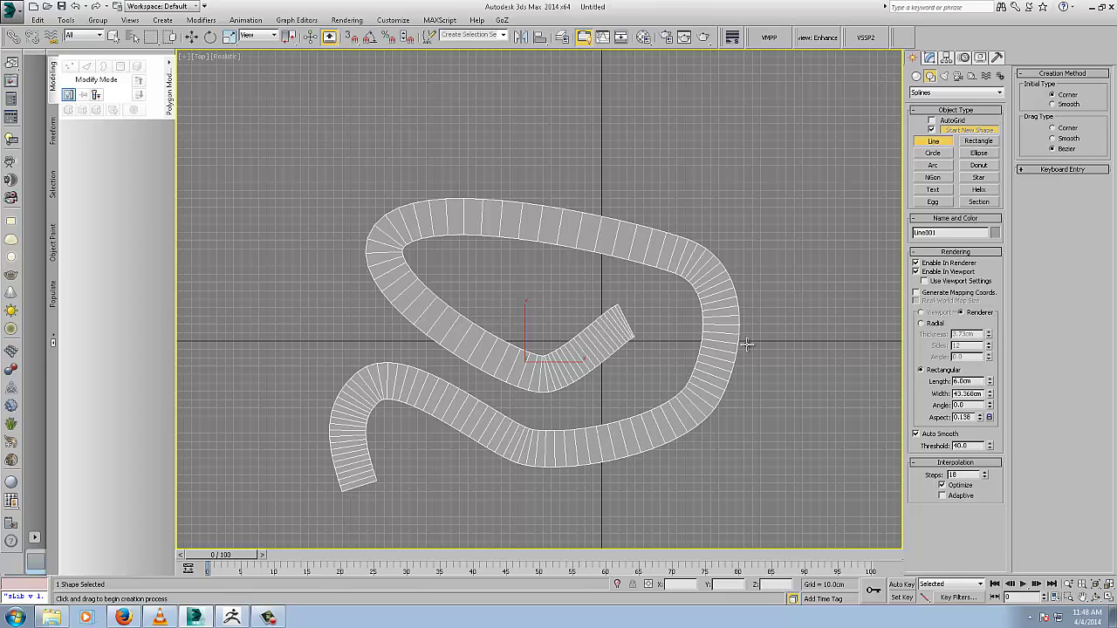
middle_drag(747, 345, 723, 349)
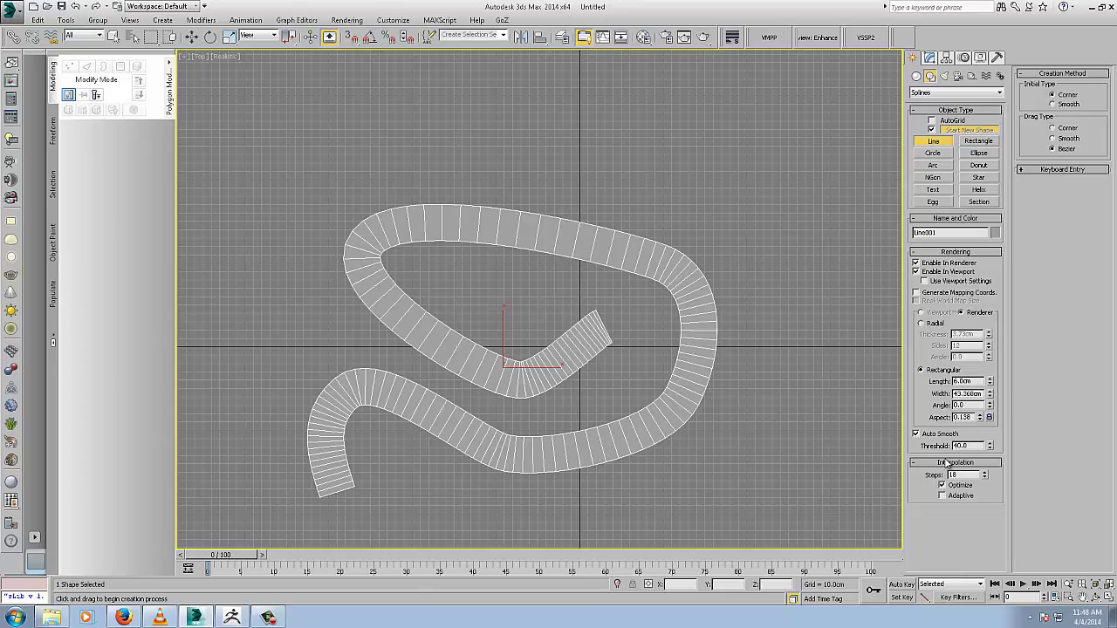
right_click(822, 322)
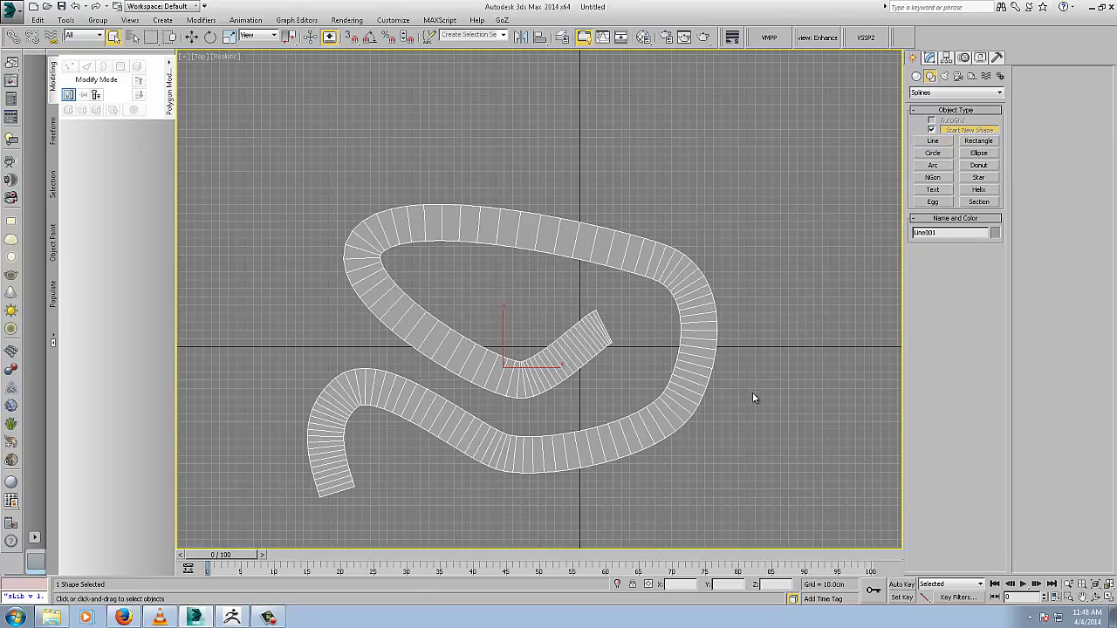
Step: Convert the rectangular-profile line to an Editable Poly
alt+middle_drag(733, 430, 713, 387)
scroll(712, 391, up, 5)
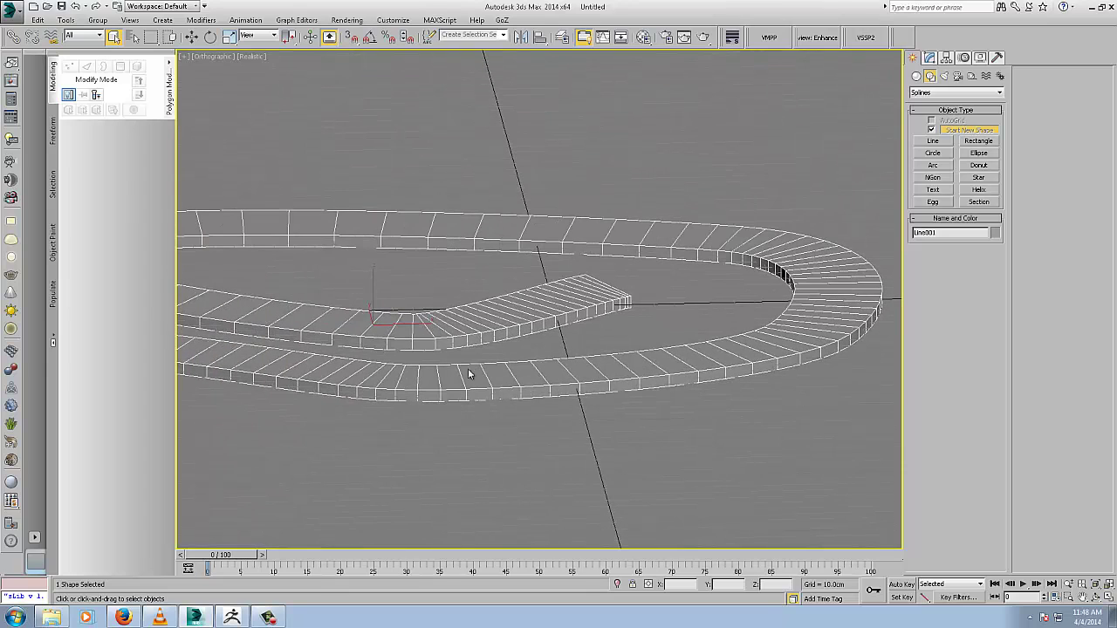
click(931, 58)
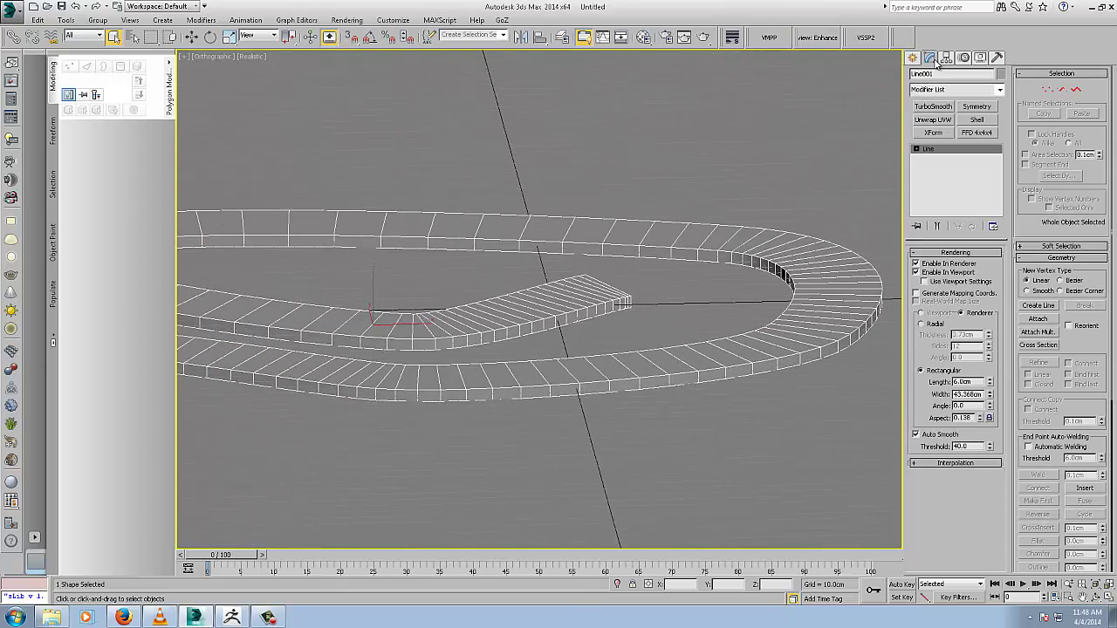
right_click(684, 239)
mouse_move(749, 346)
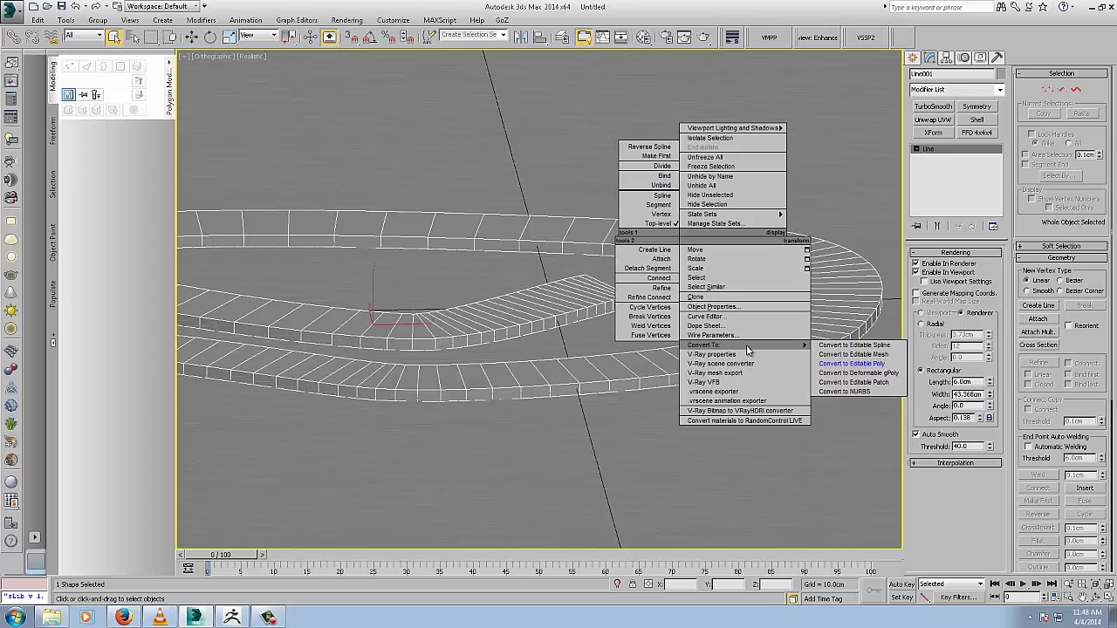
click(849, 364)
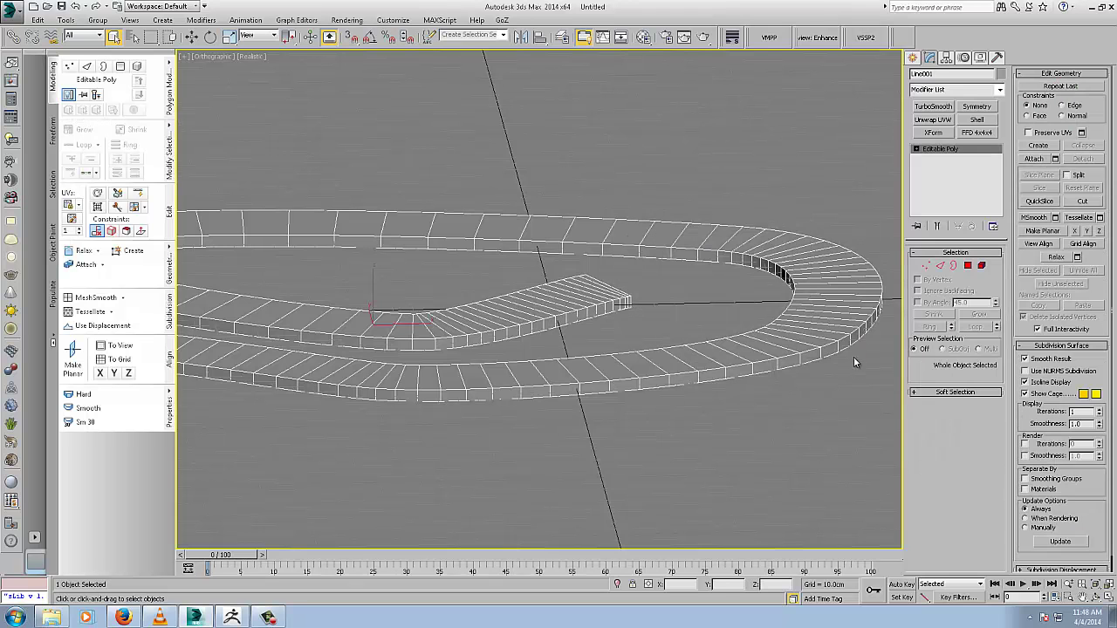
Step: Enter polygon editing on the strip and try loop selection along its side faces and ring selection across its section
click(970, 267)
scroll(739, 377, up, 5)
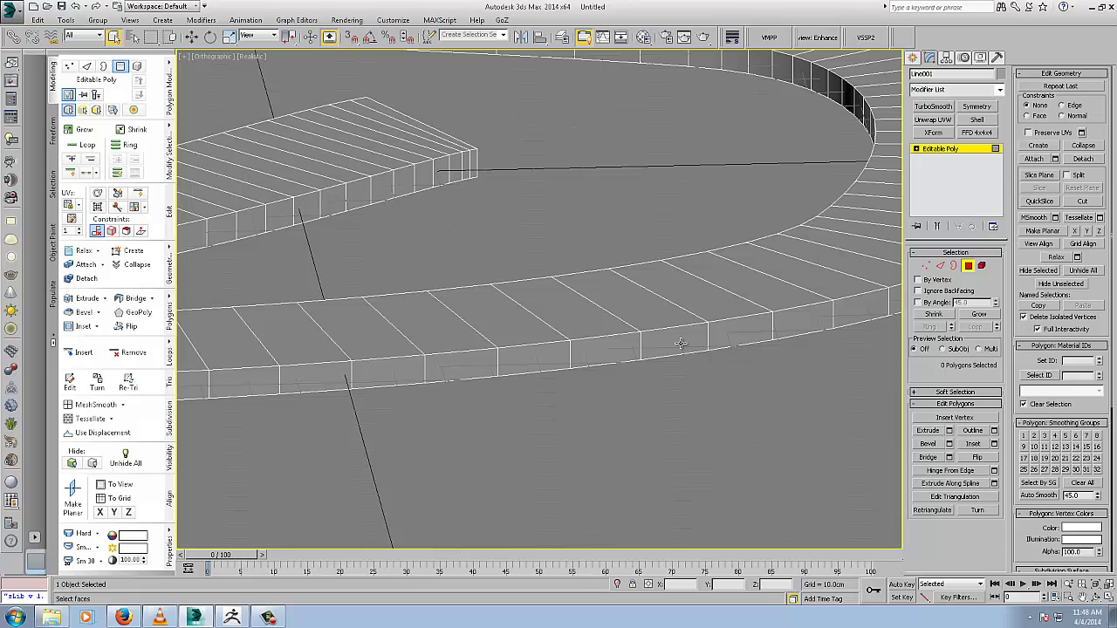
click(680, 344)
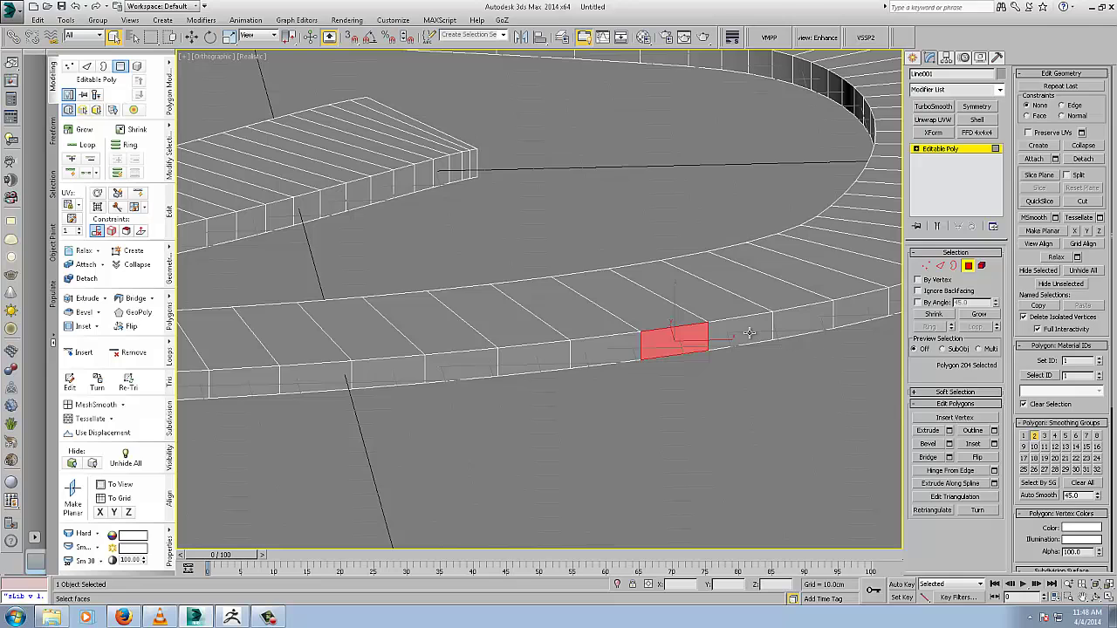
shift+click(749, 333)
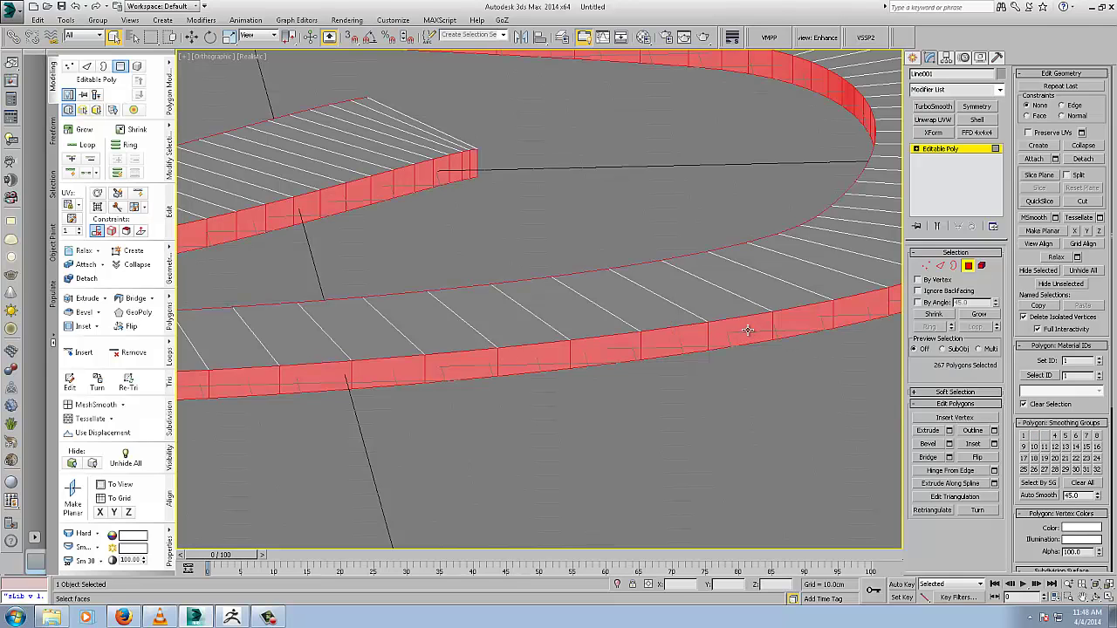
key(ctrl+z)
shift+click(642, 306)
alt+middle_drag(643, 308, 688, 350)
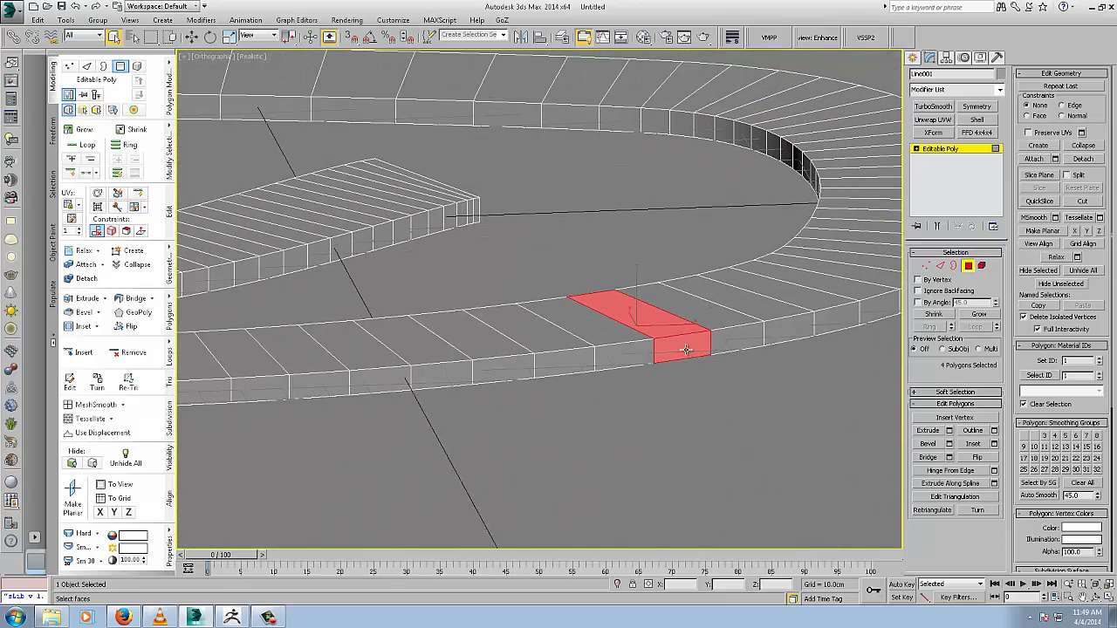
Step: Select the continuous loop of narrow side polygons around the strip, delete it, and check the strip's ends
click(686, 349)
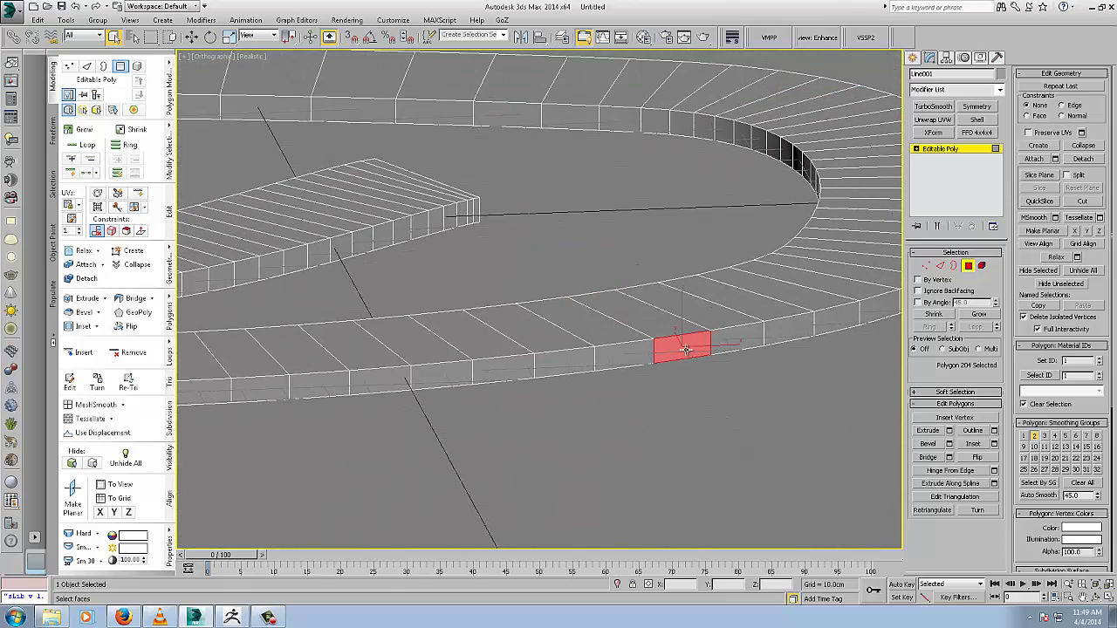
shift+click(739, 339)
key(ctrl+d)
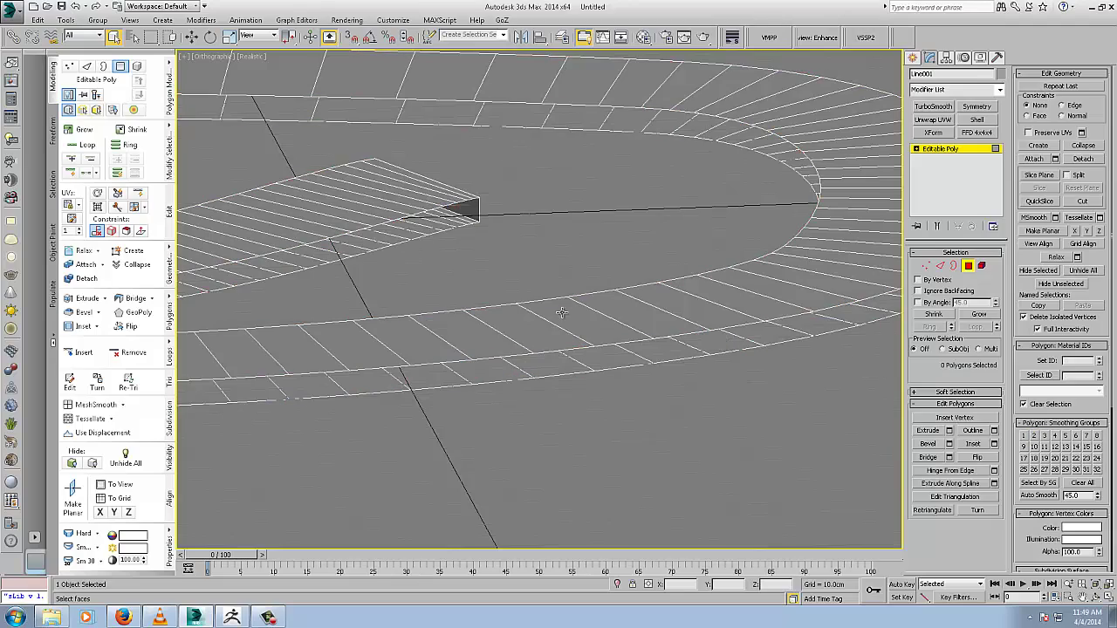
alt+middle_drag(562, 313, 527, 286)
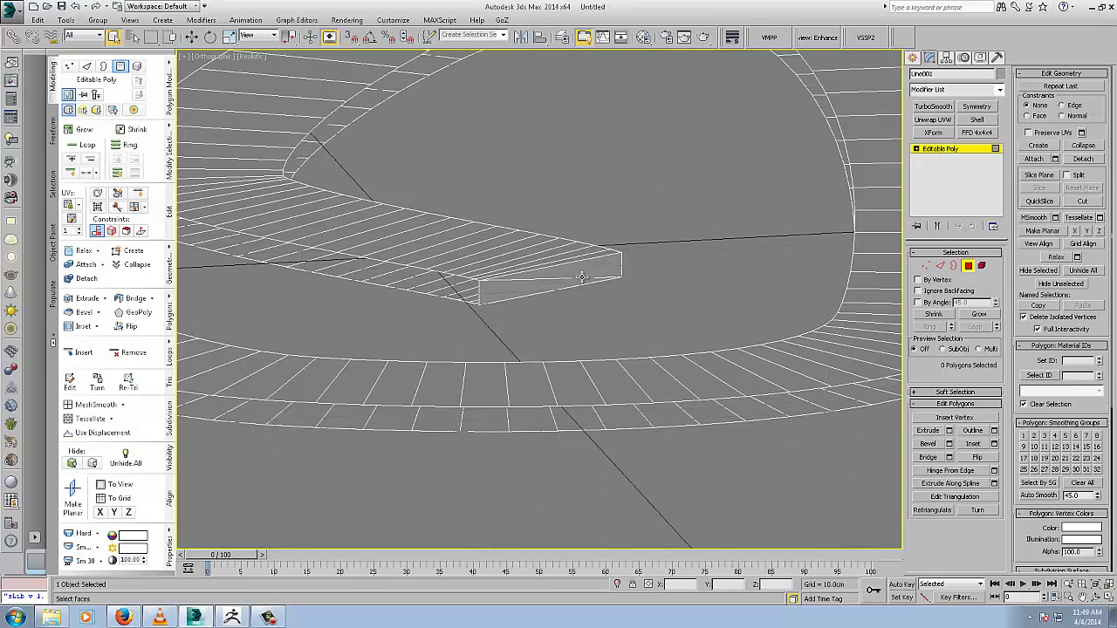
scroll(584, 278, down, 10)
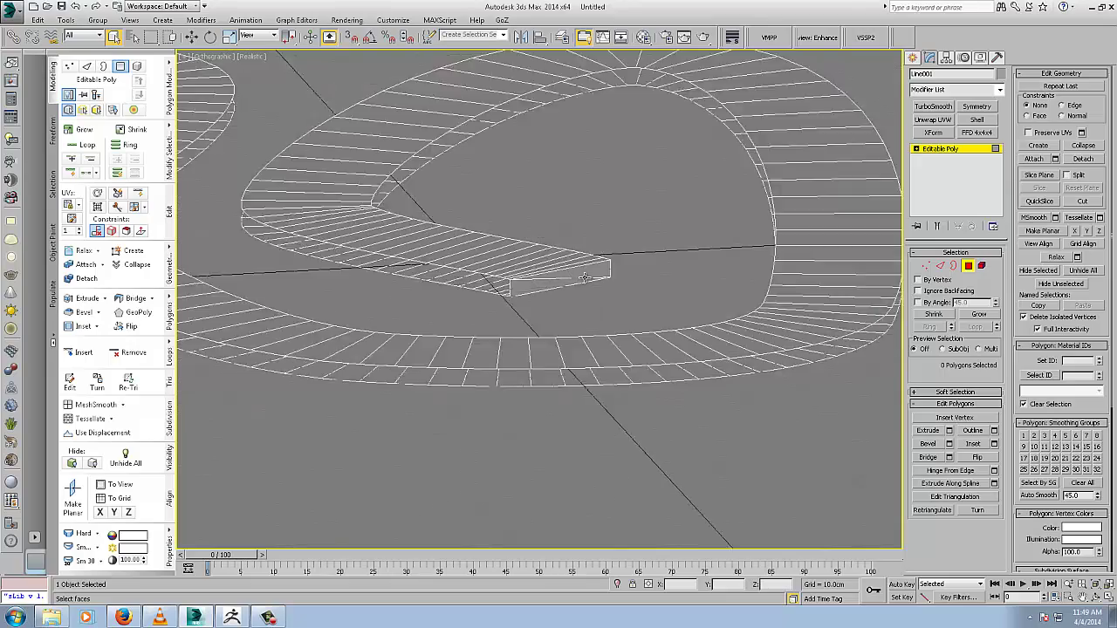
alt+middle_drag(398, 297, 620, 374)
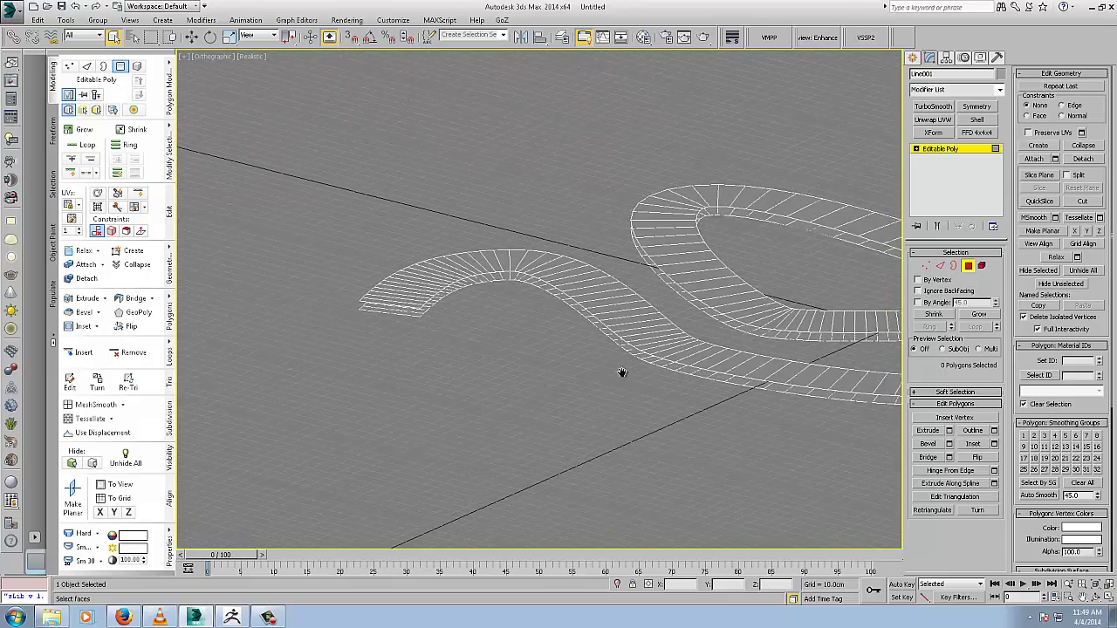
Step: Delete the two triangular polygons that cap the end of the strip
scroll(592, 292, up, 3)
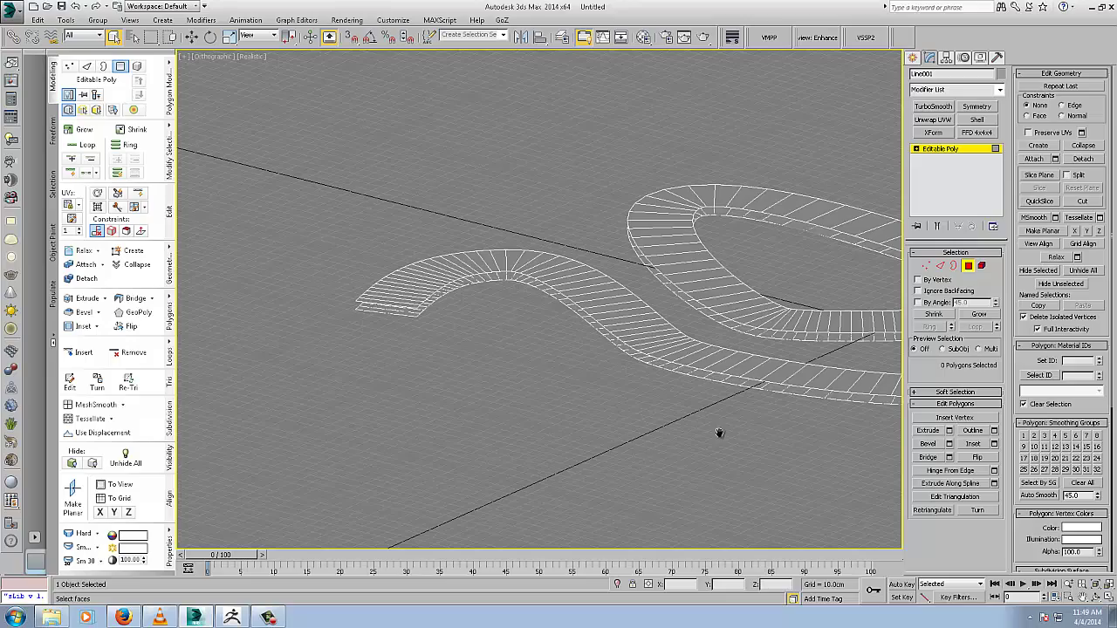
middle_drag(719, 433, 396, 423)
alt+middle_drag(632, 410, 573, 409)
scroll(581, 386, up, 5)
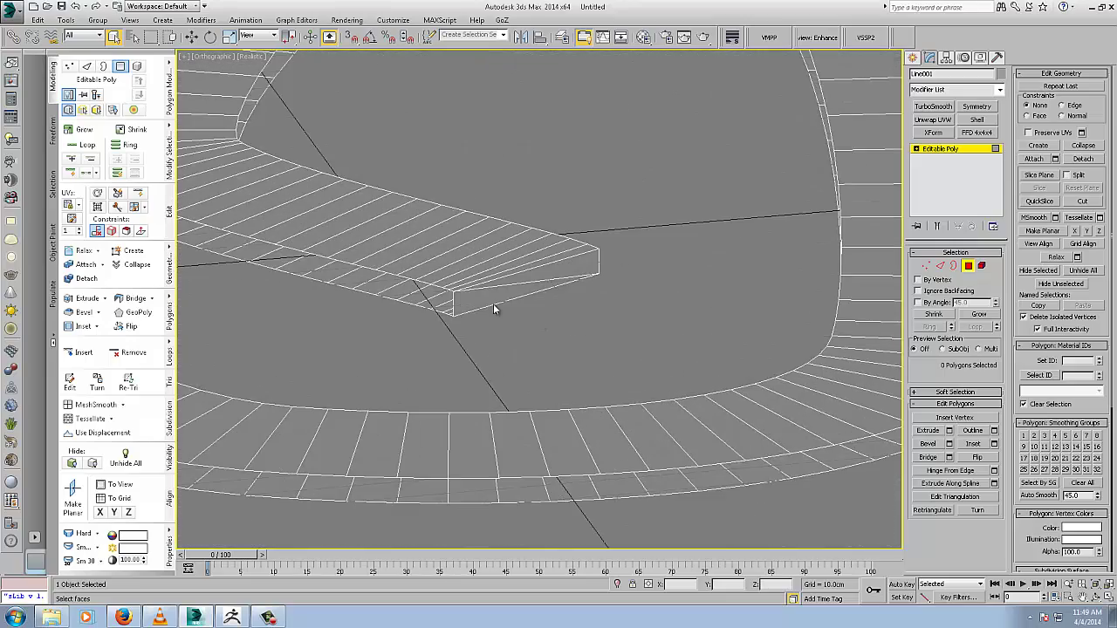
click(456, 295)
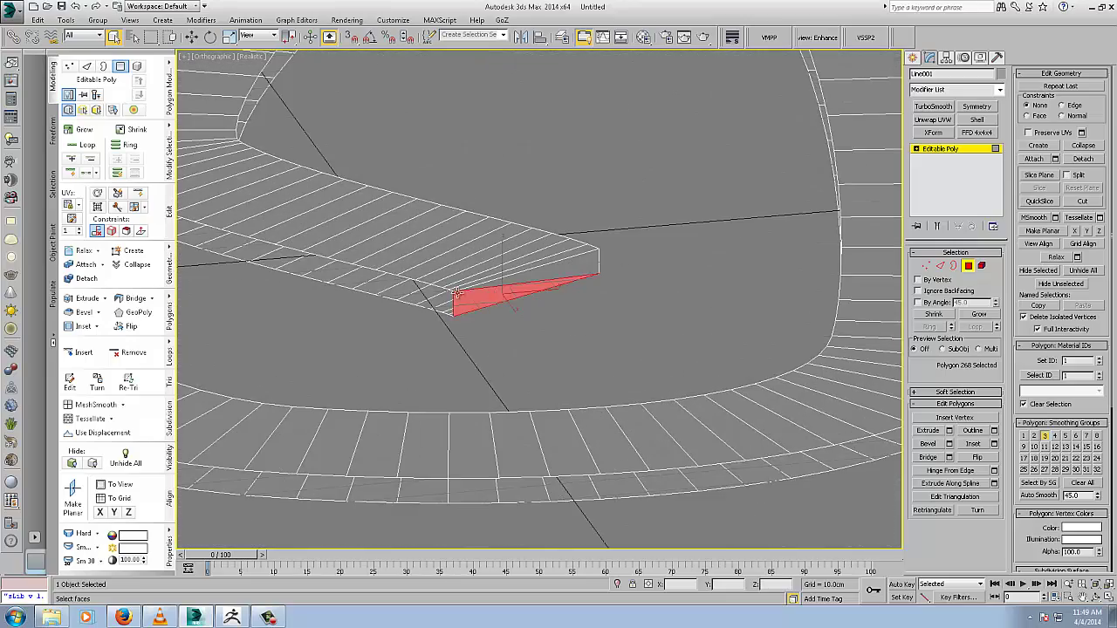
ctrl+click(561, 271)
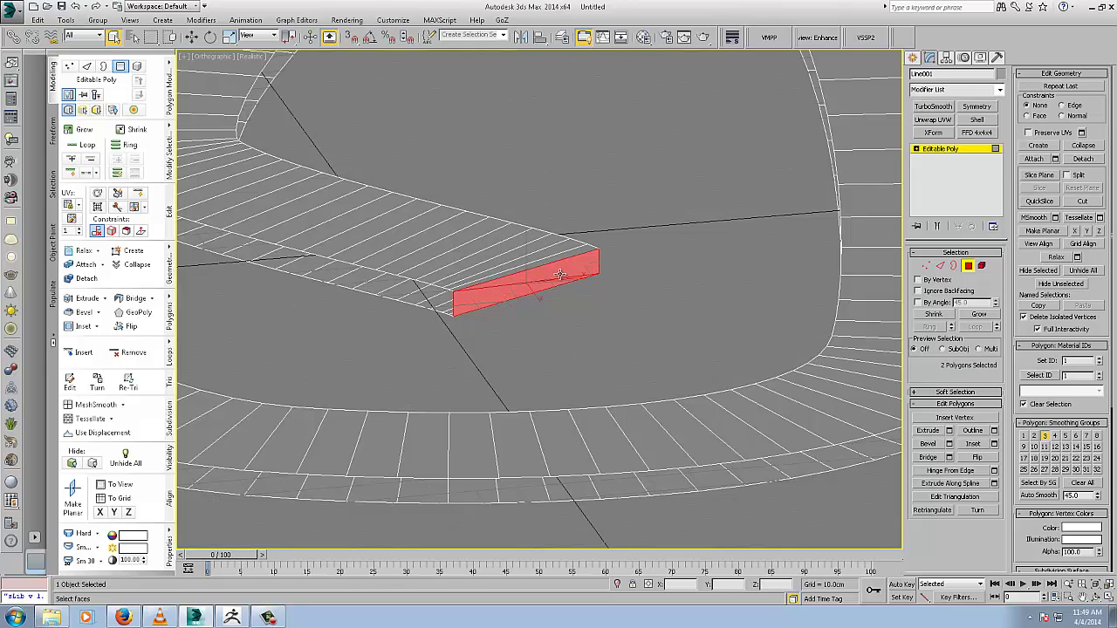
key(Delete)
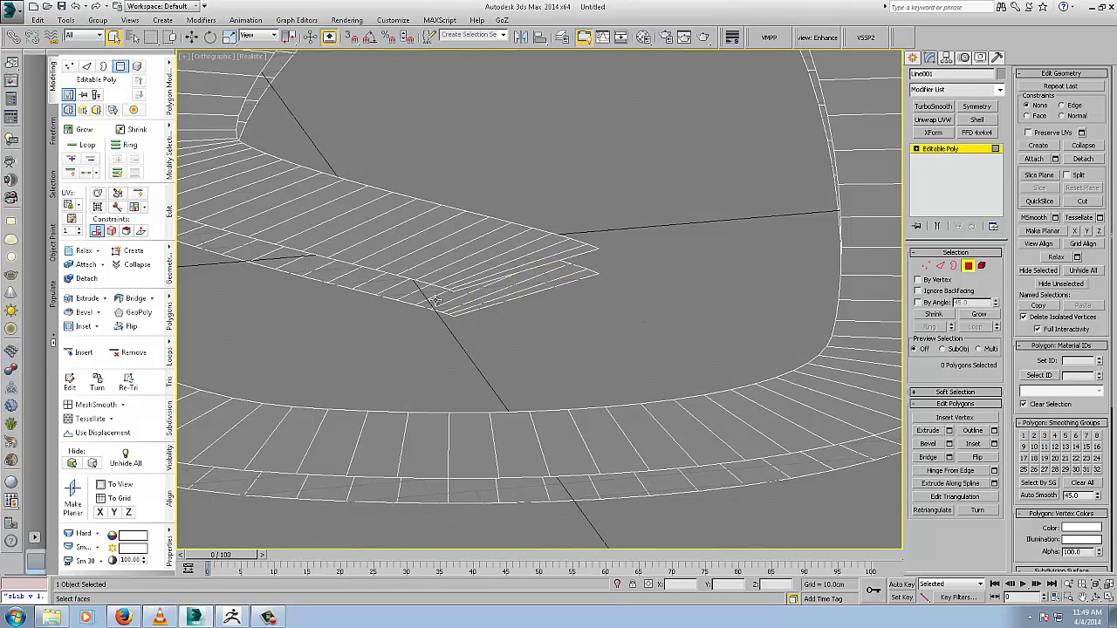
Step: Loop-select the bottom polygons along the whole length of the strip
click(398, 293)
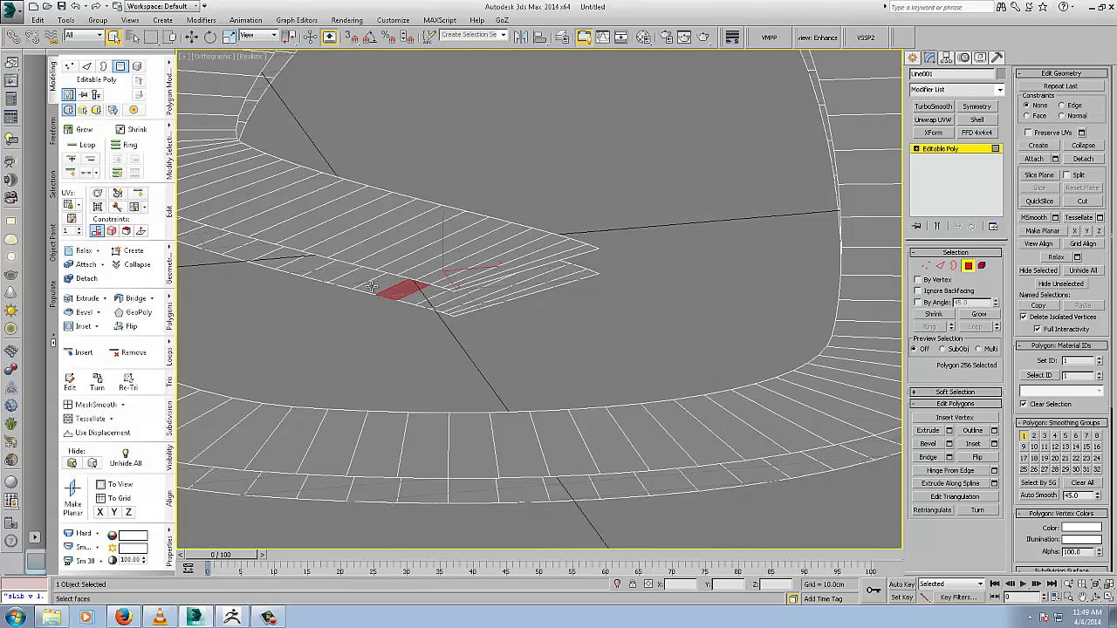
shift+click(372, 286)
scroll(534, 342, down, 3)
alt+middle_drag(533, 341, 530, 397)
scroll(548, 337, up, 3)
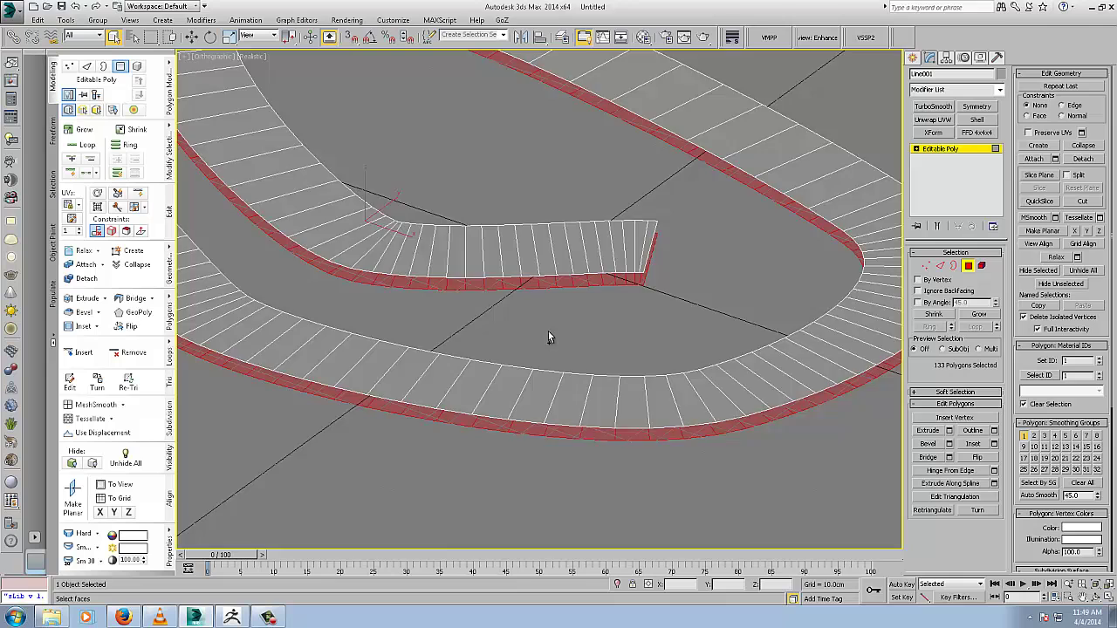
scroll(596, 331, up, 2)
middle_drag(596, 331, 630, 312)
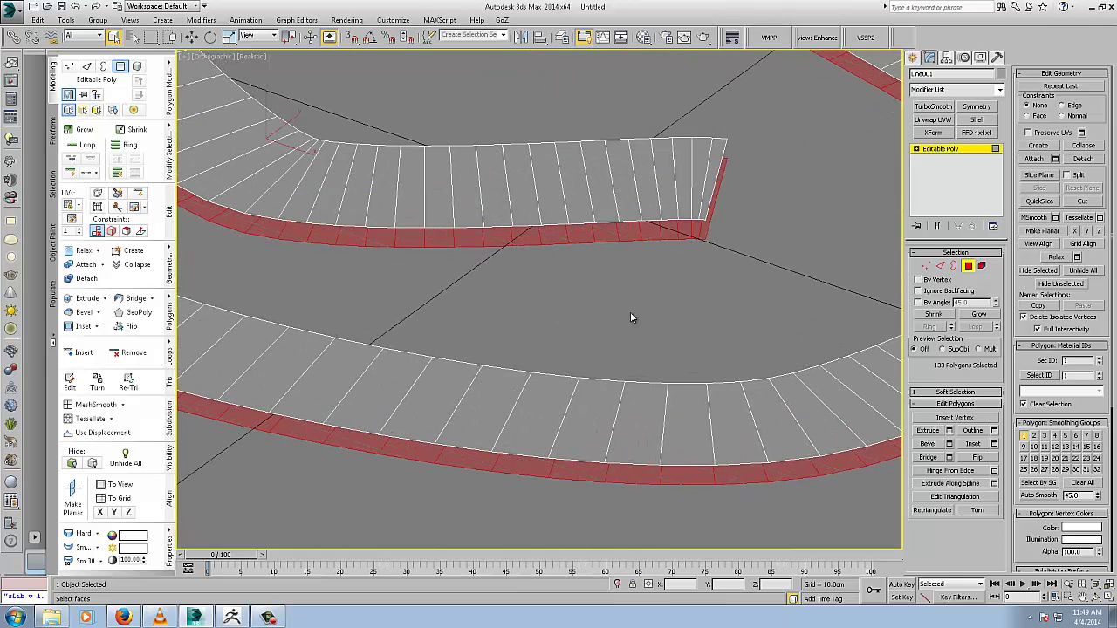
Step: Select the strip's detached bottom surface as an element and delete it, keeping only the top surface
click(981, 265)
click(643, 231)
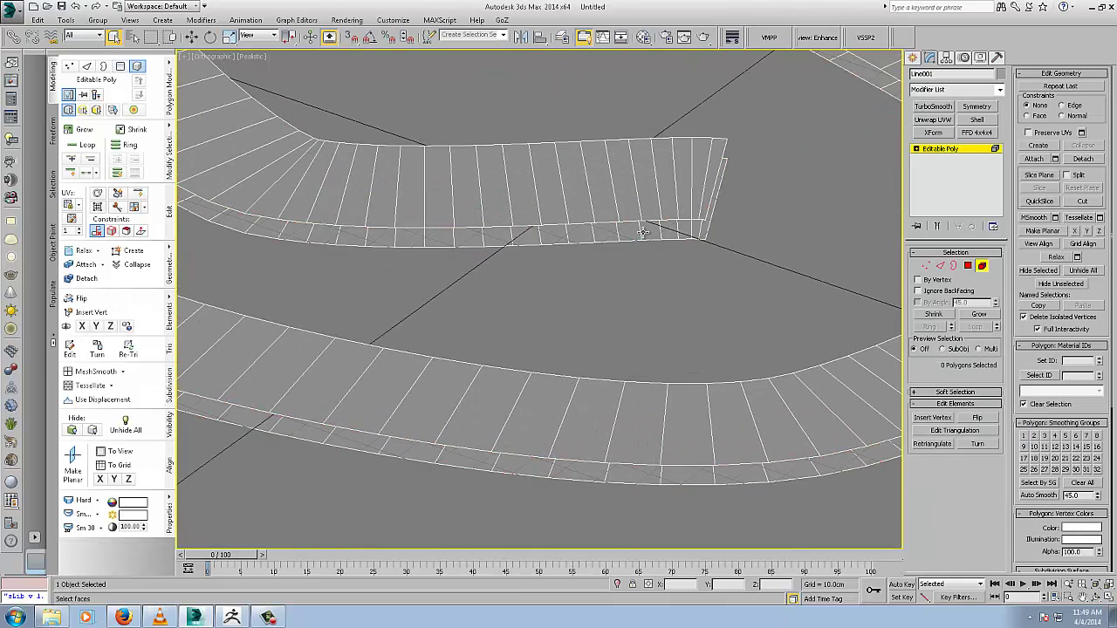
click(643, 232)
alt+middle_drag(748, 345, 736, 331)
middle_drag(642, 299, 626, 353)
scroll(660, 341, down, 3)
key(Delete)
scroll(626, 353, down, 6)
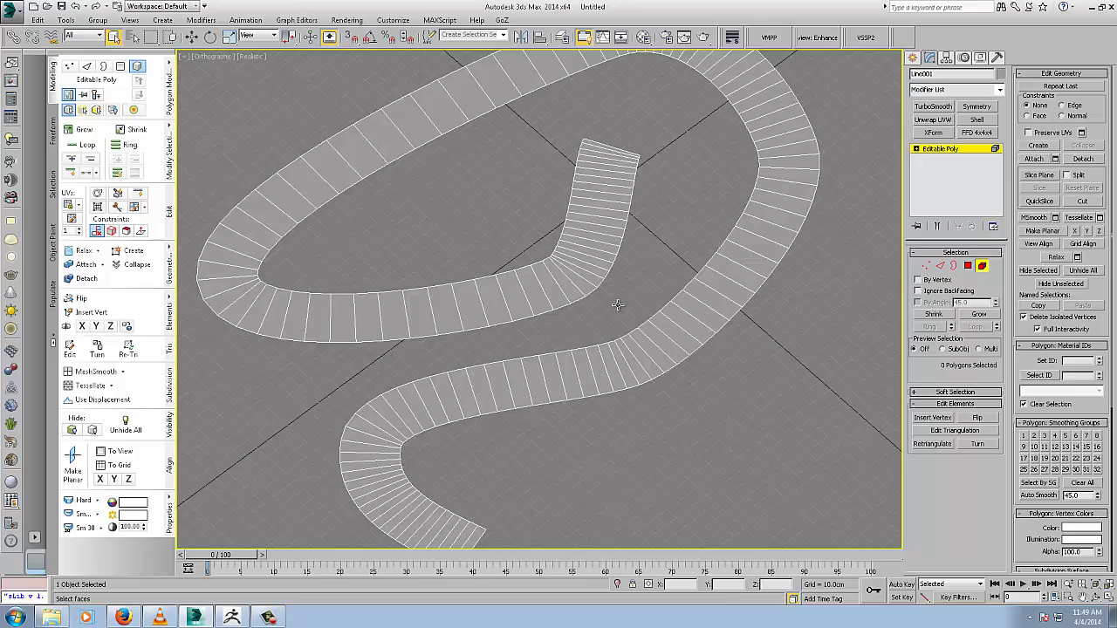
Step: Leave element editing, add an Unwrap UVW modifier to the flat strip and open its UV editor
click(960, 149)
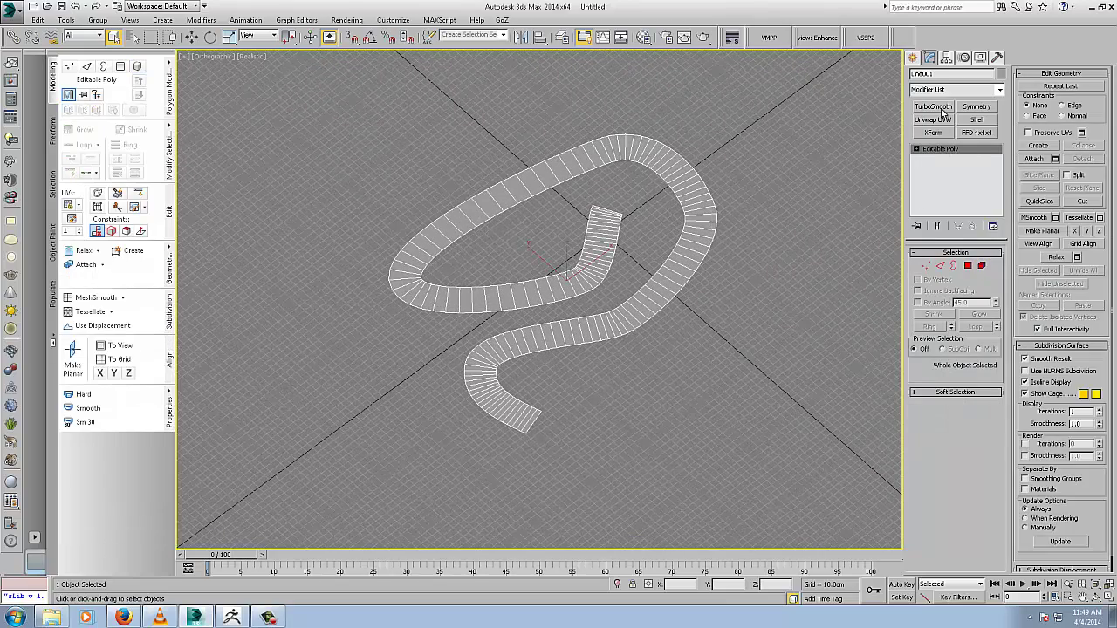
click(933, 120)
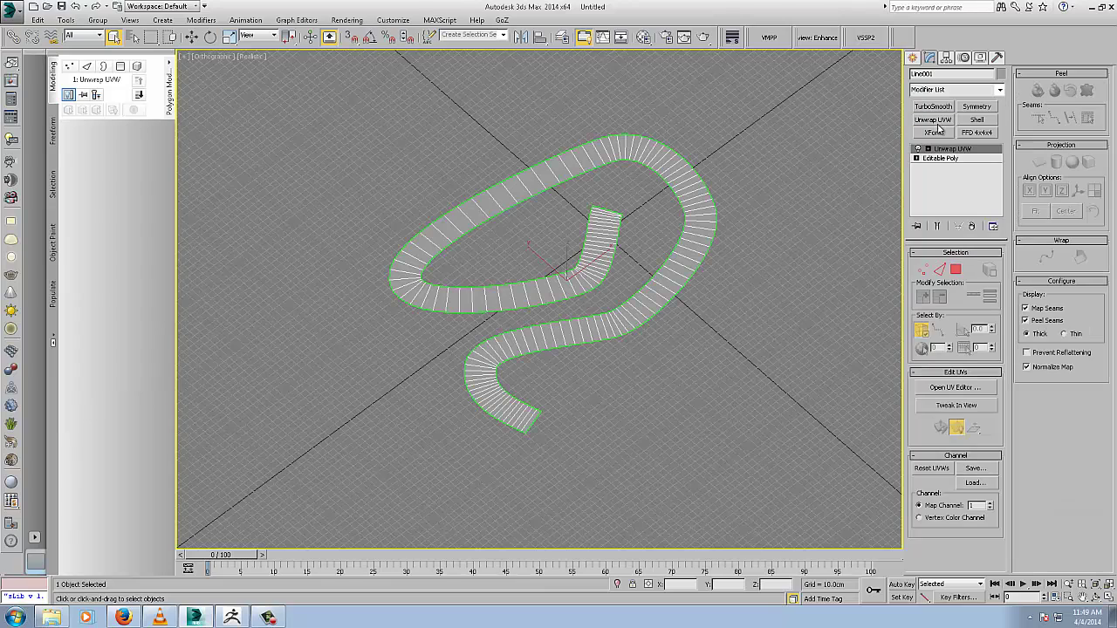
click(956, 388)
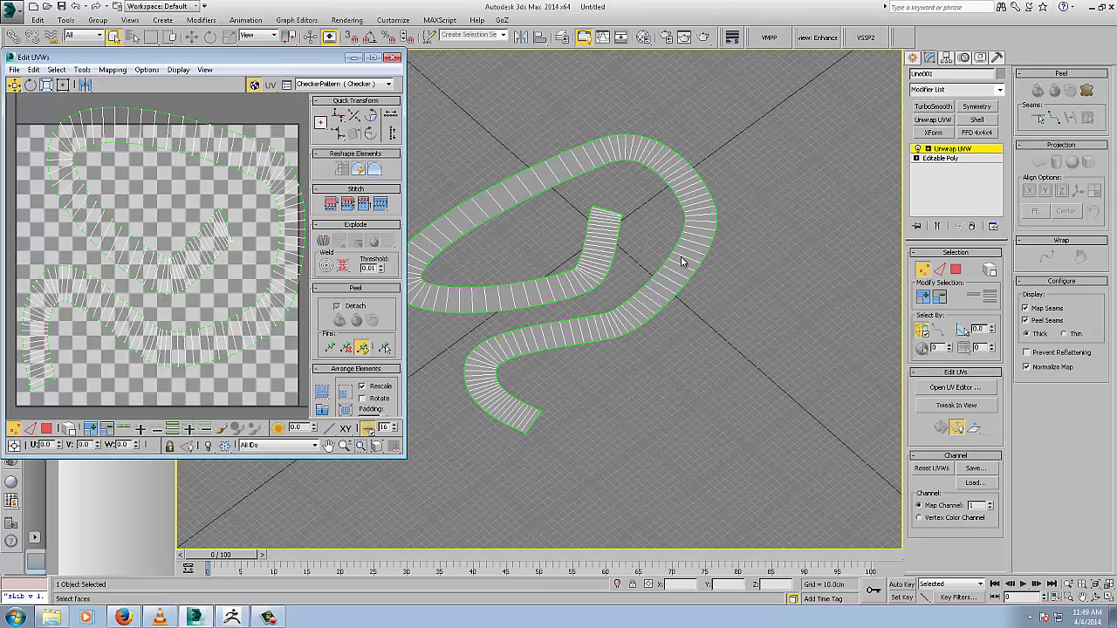
Step: Show the CheckerPattern (Checker) texture on the strip
click(346, 84)
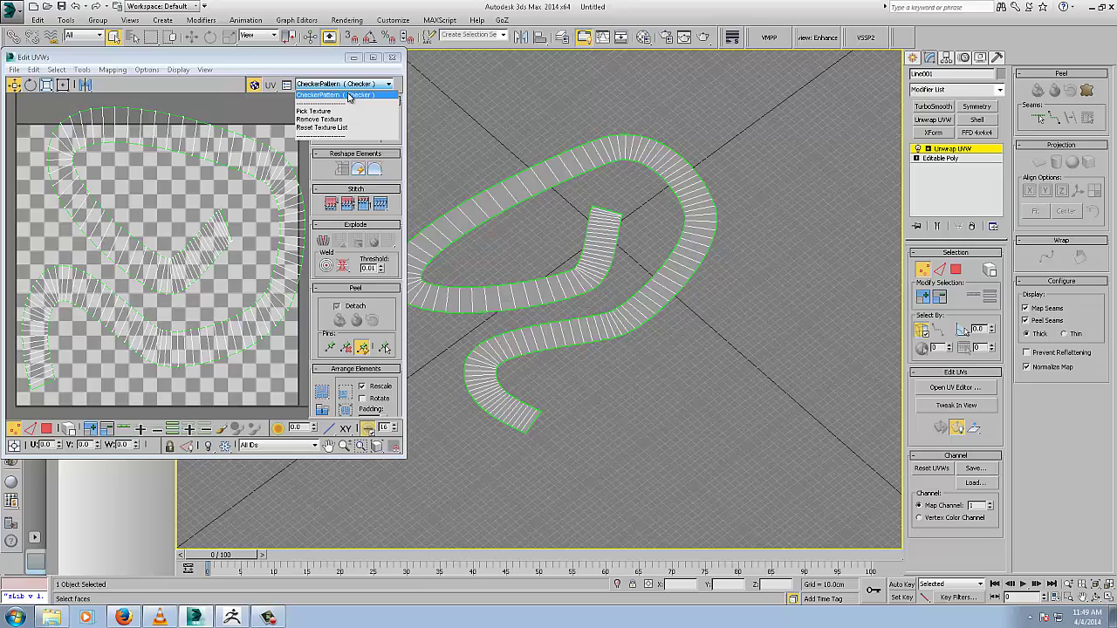
click(348, 96)
alt+middle_drag(524, 166, 490, 276)
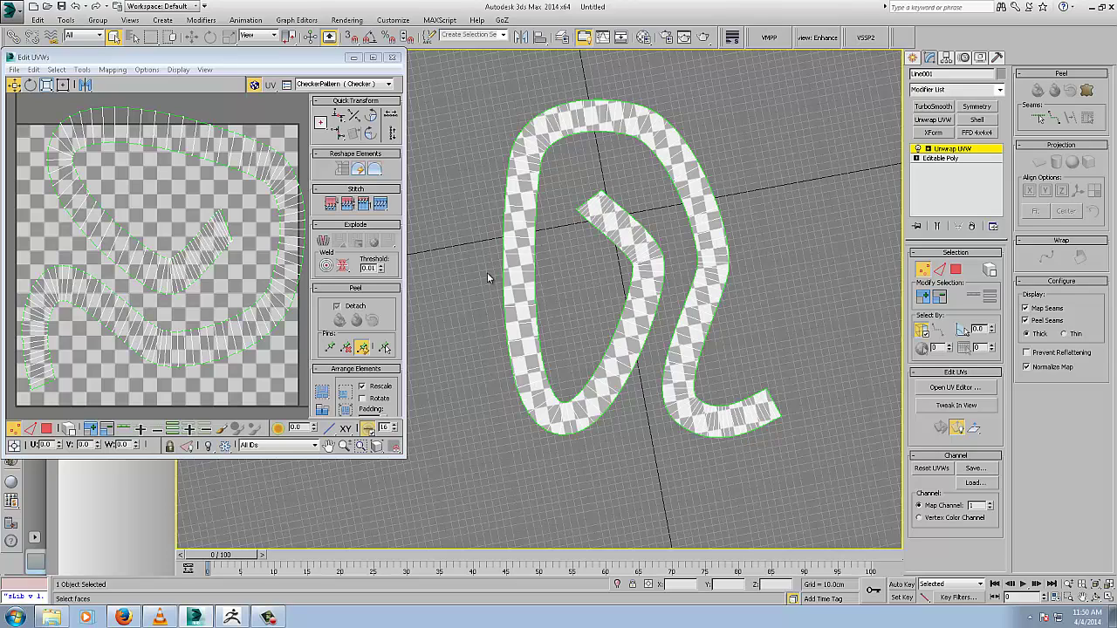
Step: Select all the strip's polygons and apply planar mapping to them, checking the checker pattern on the model
click(957, 269)
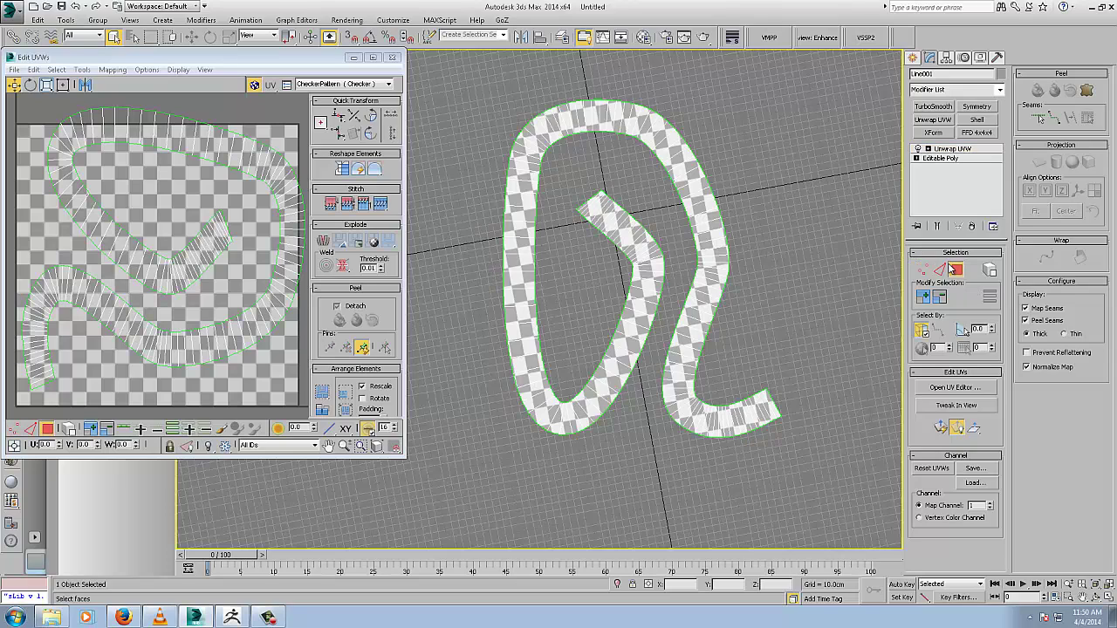
click(711, 212)
click(1087, 117)
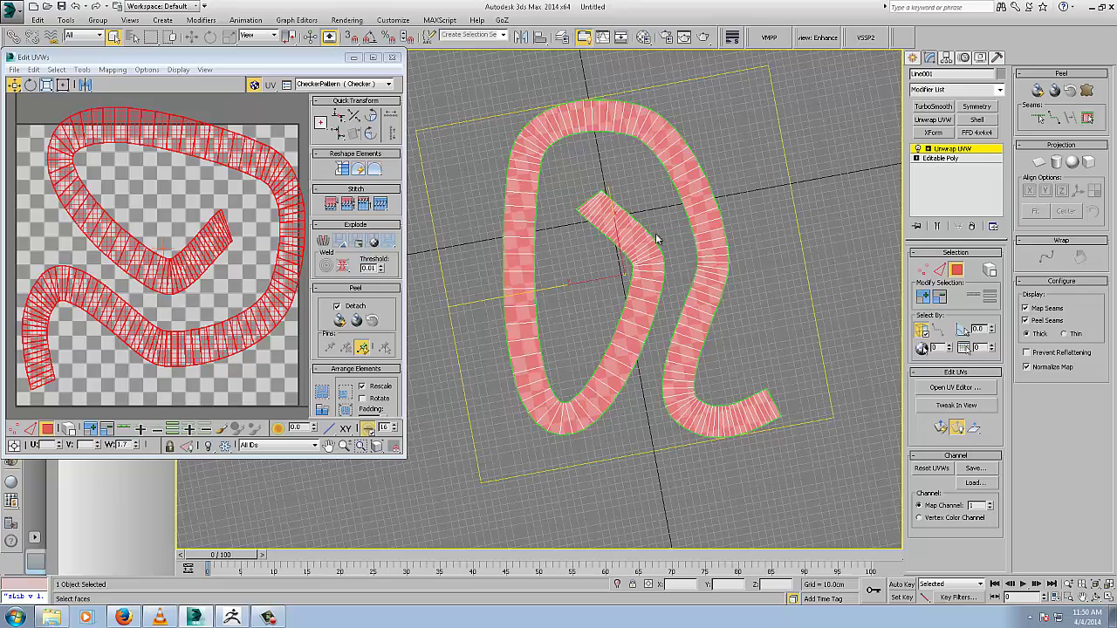
alt+middle_drag(657, 240, 665, 265)
click(1037, 162)
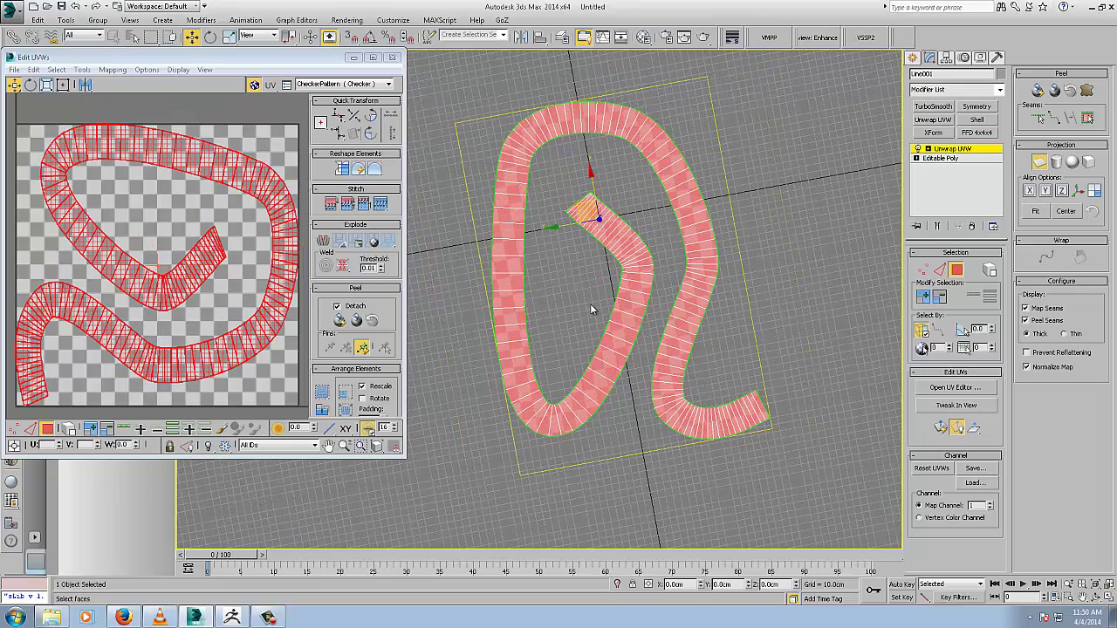
alt+middle_drag(622, 308, 636, 282)
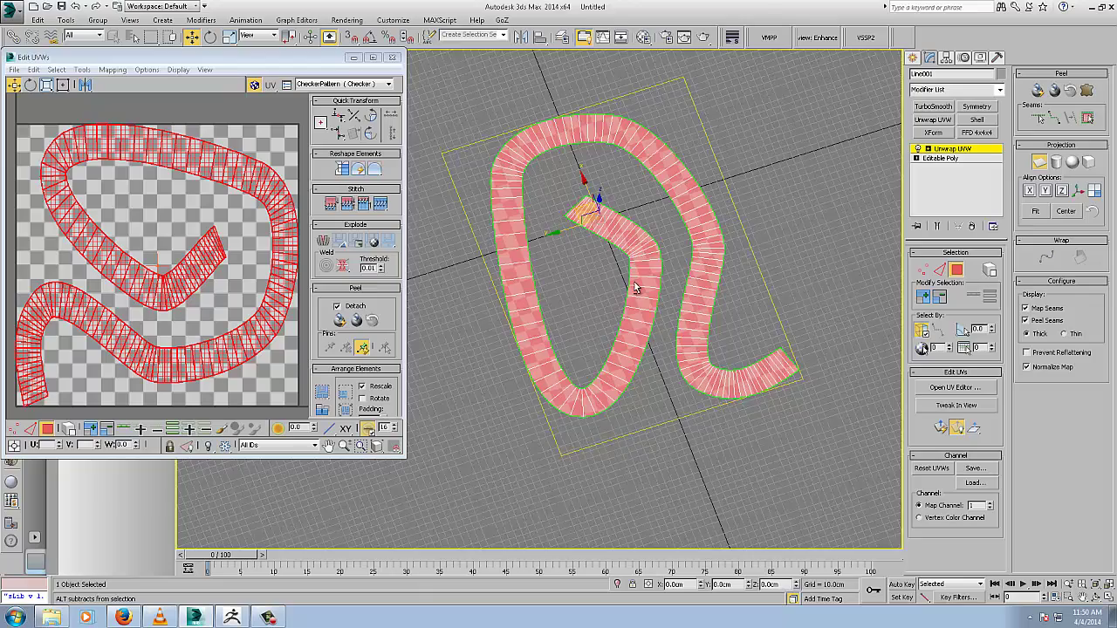
scroll(636, 274, up, 3)
scroll(641, 253, up, 4)
scroll(651, 259, down, 5)
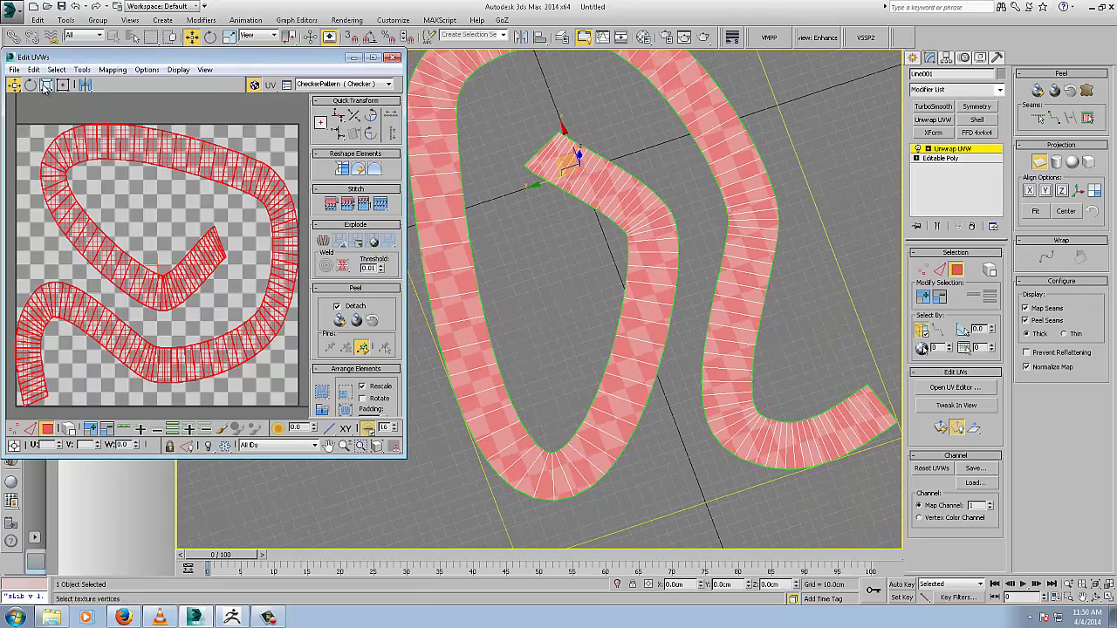
Step: Leave planar mapping, try scaling the strip's UVs vertically, and undo the scaling
drag(45, 87, 46, 123)
middle_drag(196, 286, 182, 286)
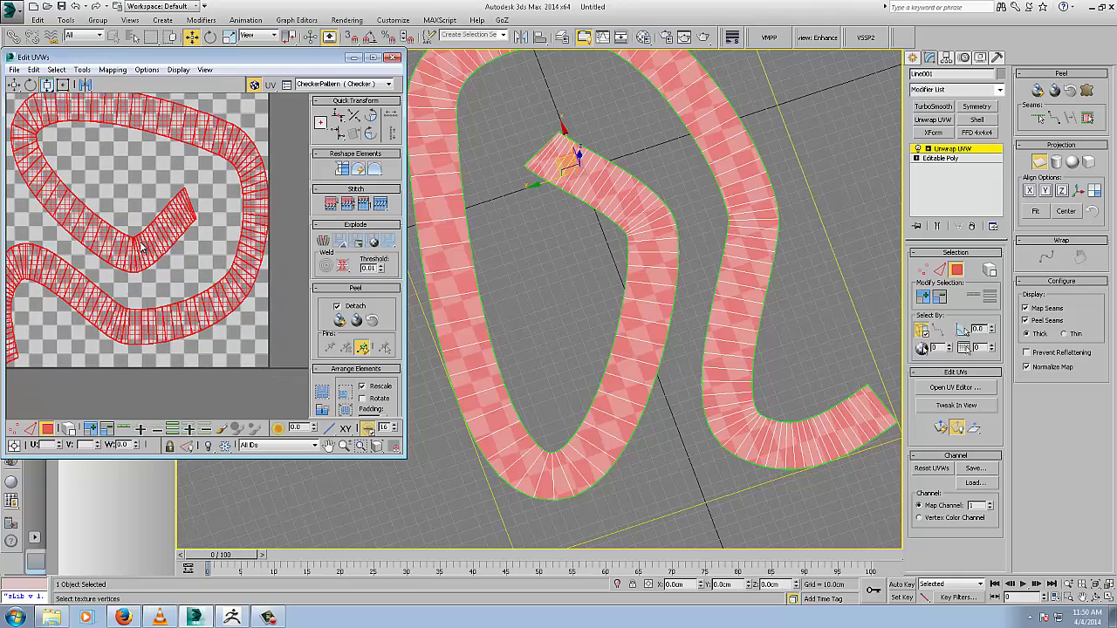
middle_drag(100, 205, 150, 200)
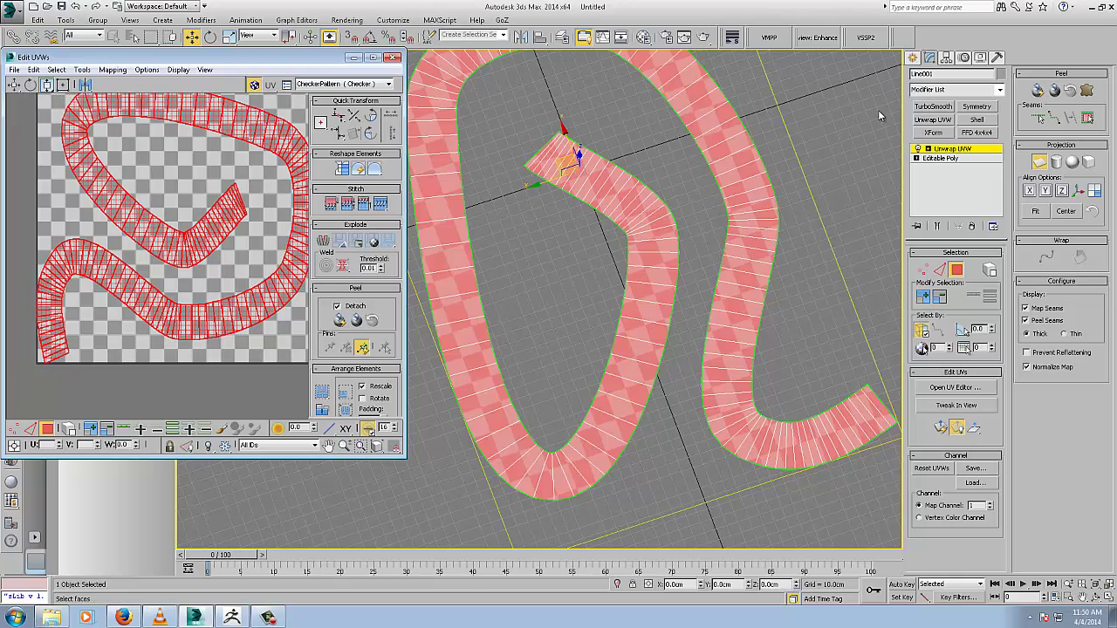
click(1042, 164)
drag(200, 250, 201, 241)
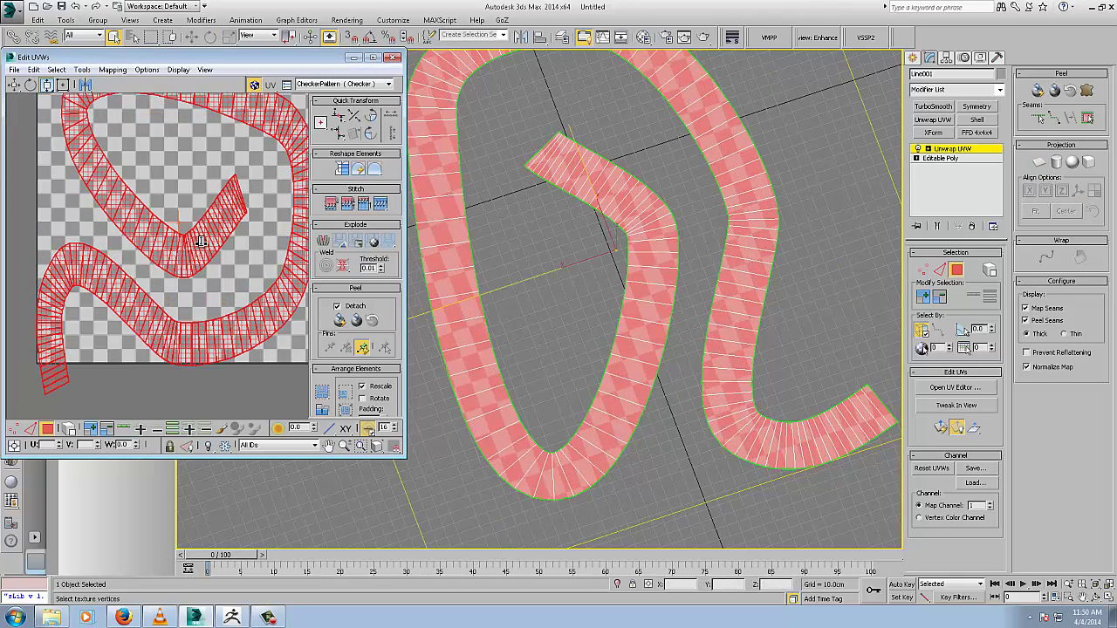
key(ctrl+z)
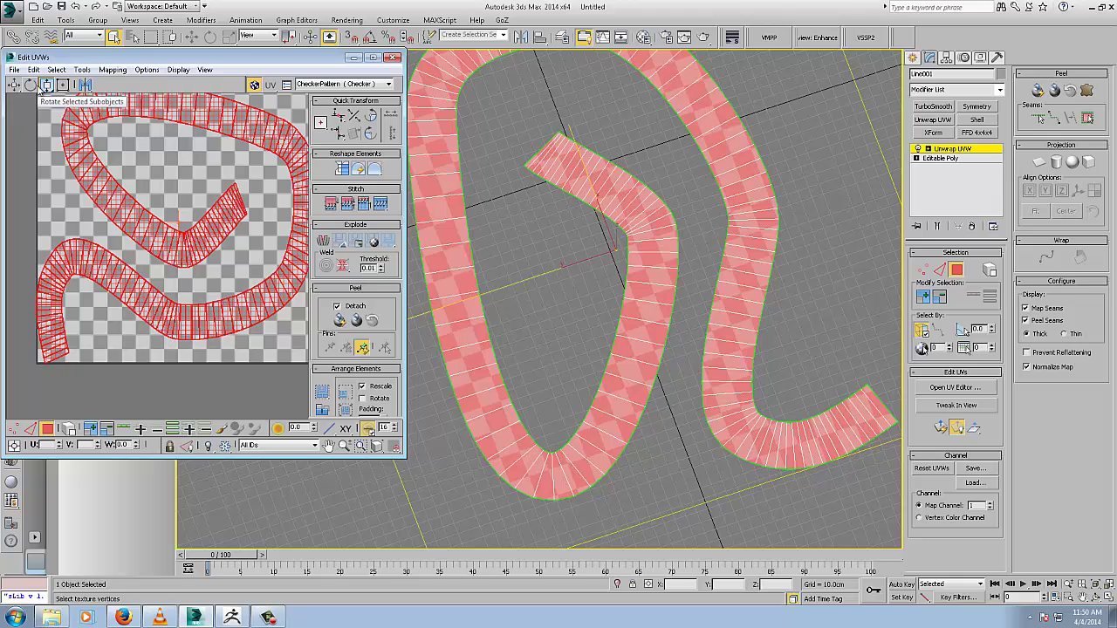
Step: Stretch the strip's planar UVs horizontally in the UV editor
click(48, 85)
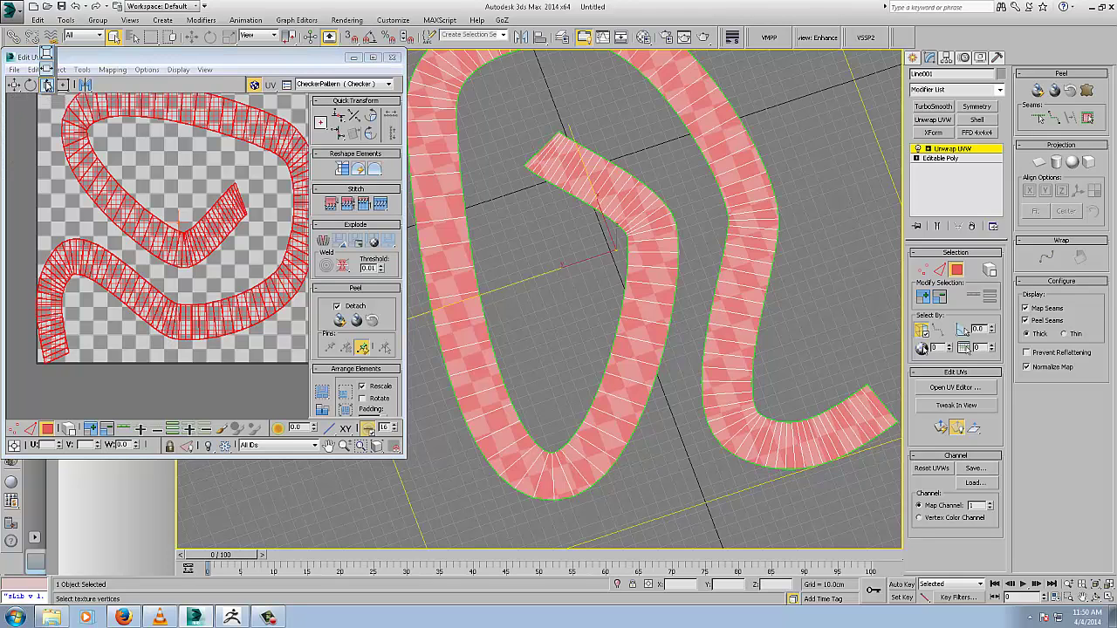
drag(47, 84, 48, 68)
drag(105, 179, 262, 163)
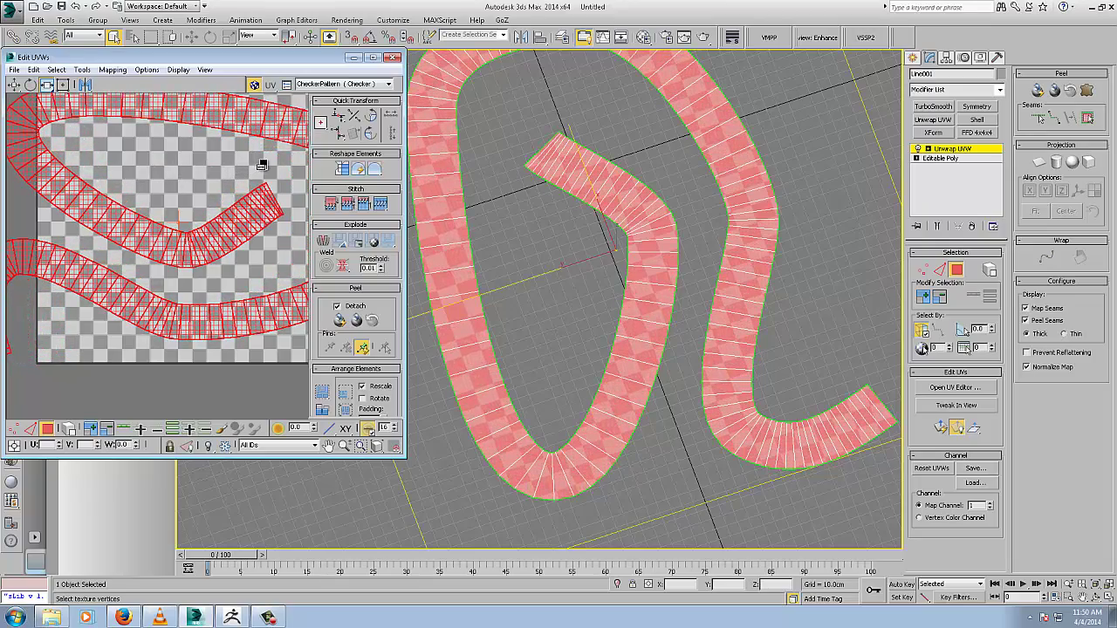
Step: Examine how the checker pattern runs along the strip's straight parts, bends and end
scroll(522, 237, down, 2)
alt+middle_drag(556, 274, 528, 300)
middle_drag(576, 230, 587, 272)
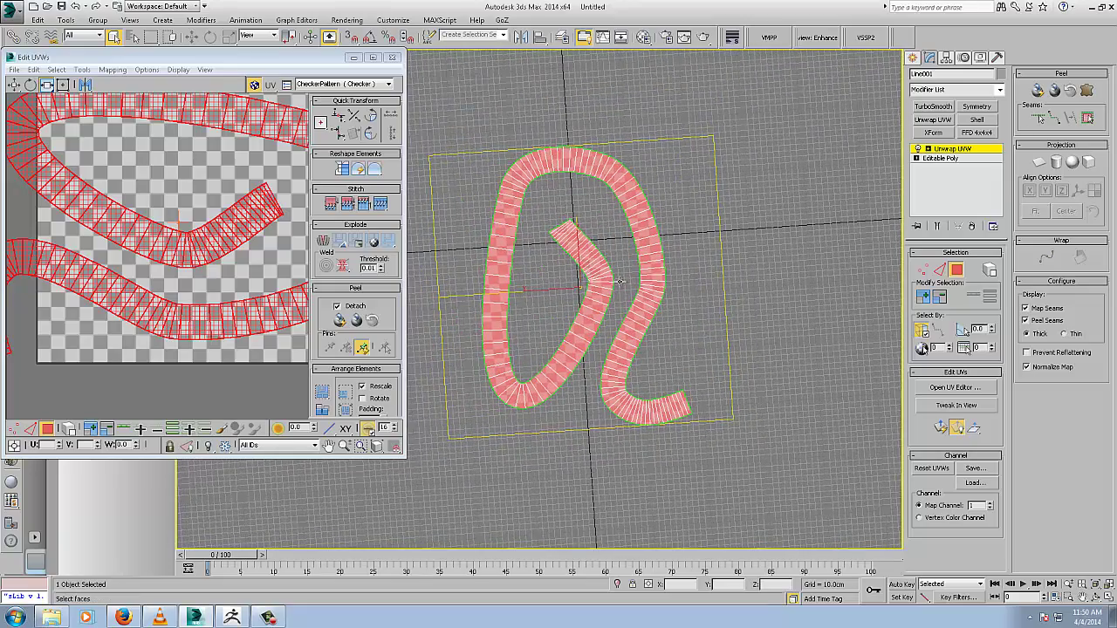
scroll(598, 284, up, 5)
middle_drag(718, 388, 658, 167)
scroll(643, 228, down, 2)
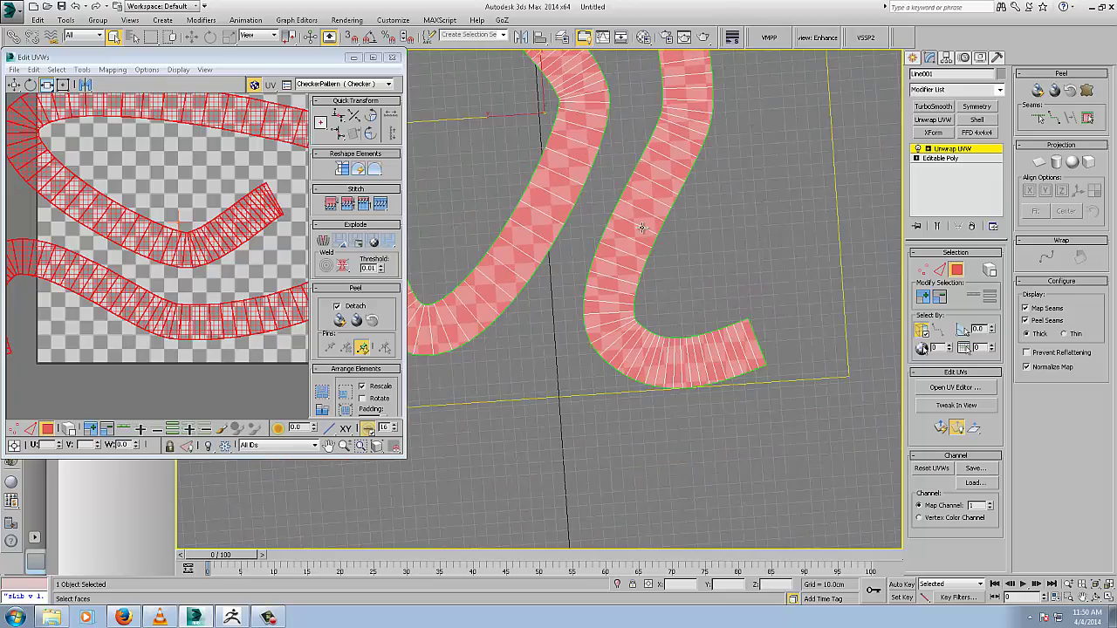
scroll(633, 314, down, 4)
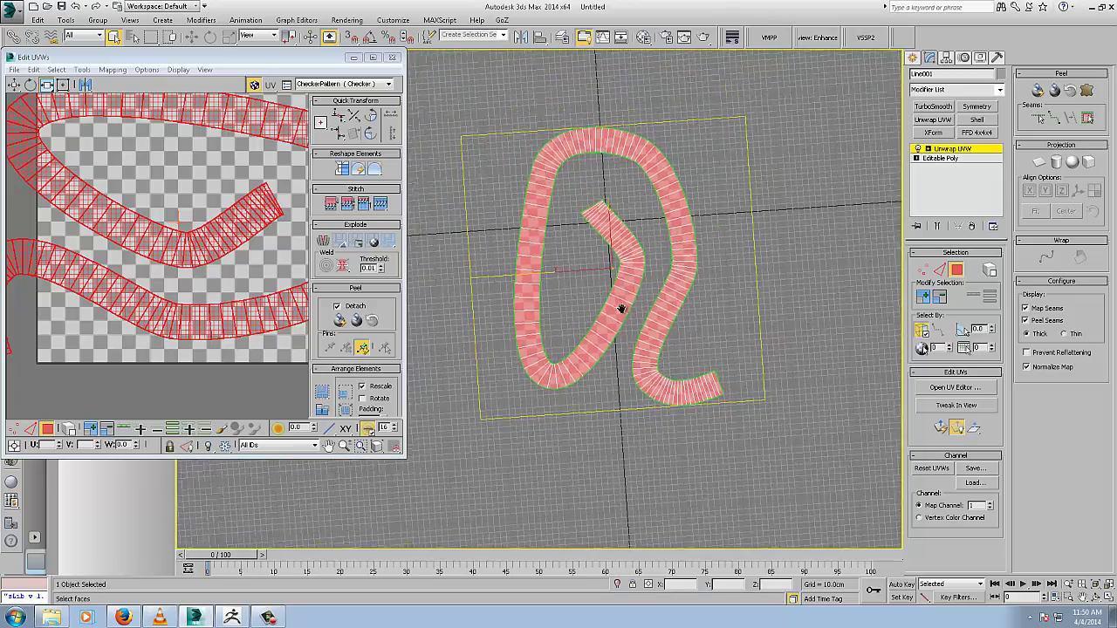
middle_drag(622, 309, 660, 327)
scroll(660, 327, down, 2)
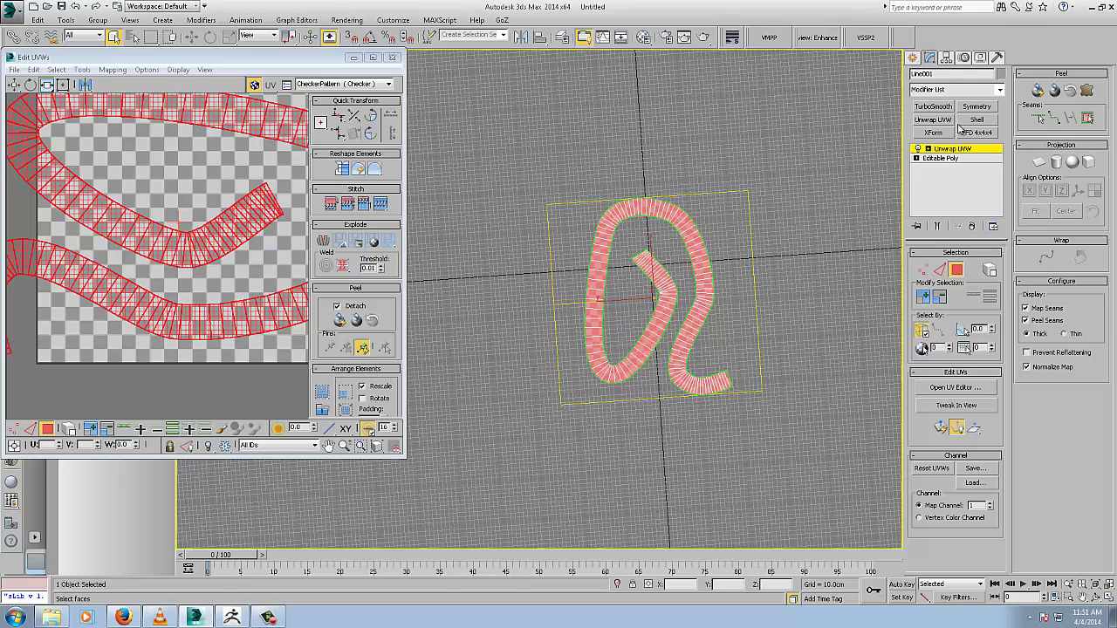
Step: Select one crosswise edge of the strip in edge mode and extend the selection to the full ring
click(940, 271)
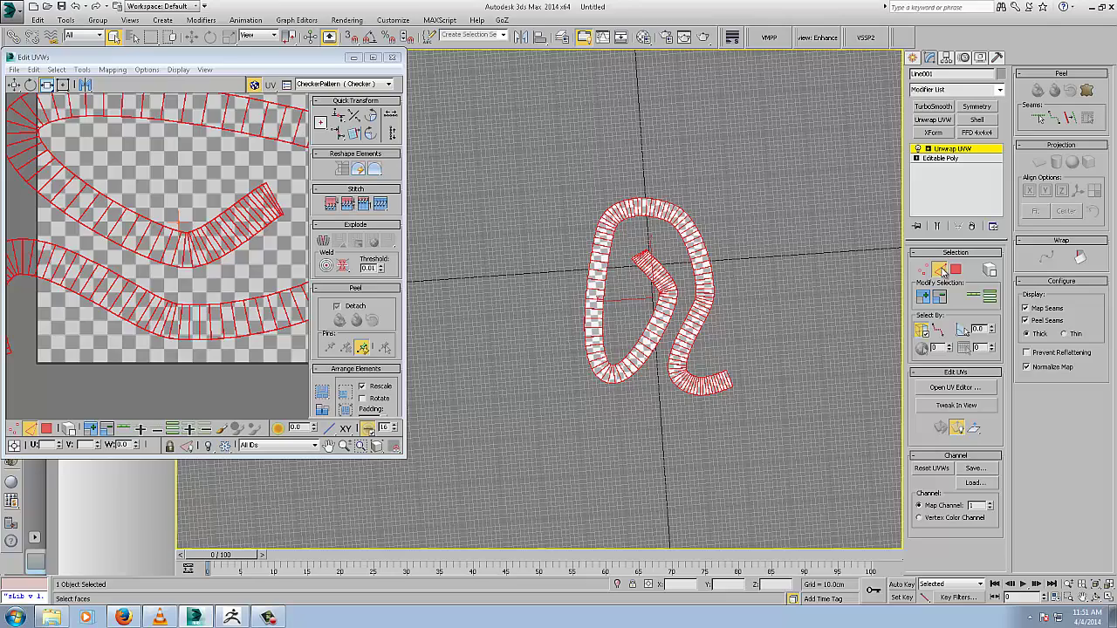
scroll(647, 295, up, 5)
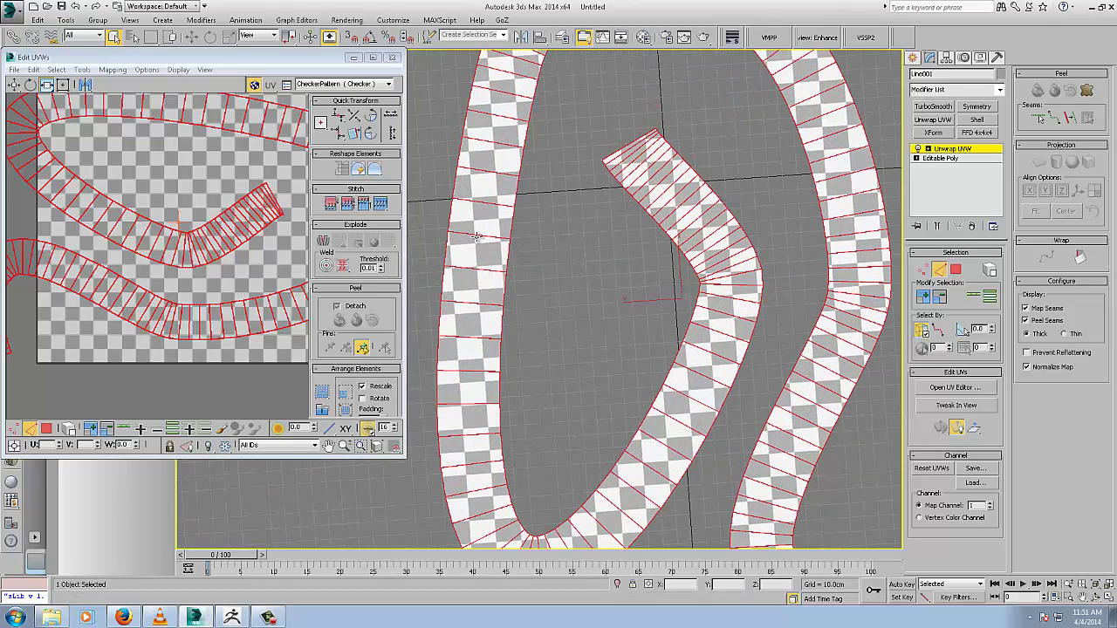
click(481, 234)
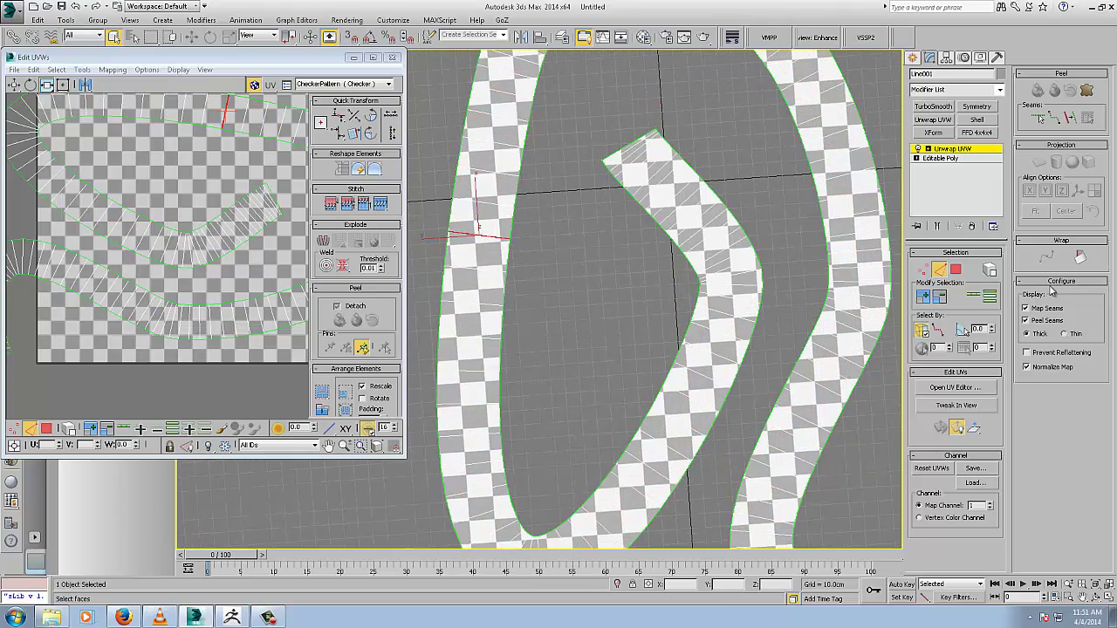
click(989, 298)
Step: Unfold the strip's UVs into a straight band from the selected edges and rotate the band 90 degrees
click(1081, 258)
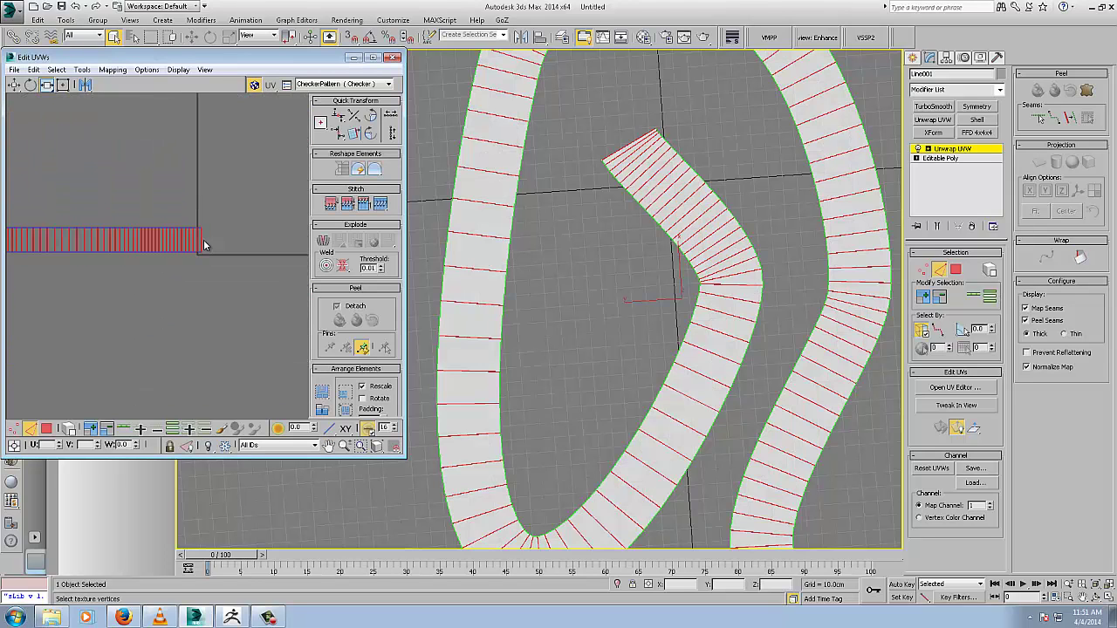
click(370, 132)
scroll(186, 218, down, 1)
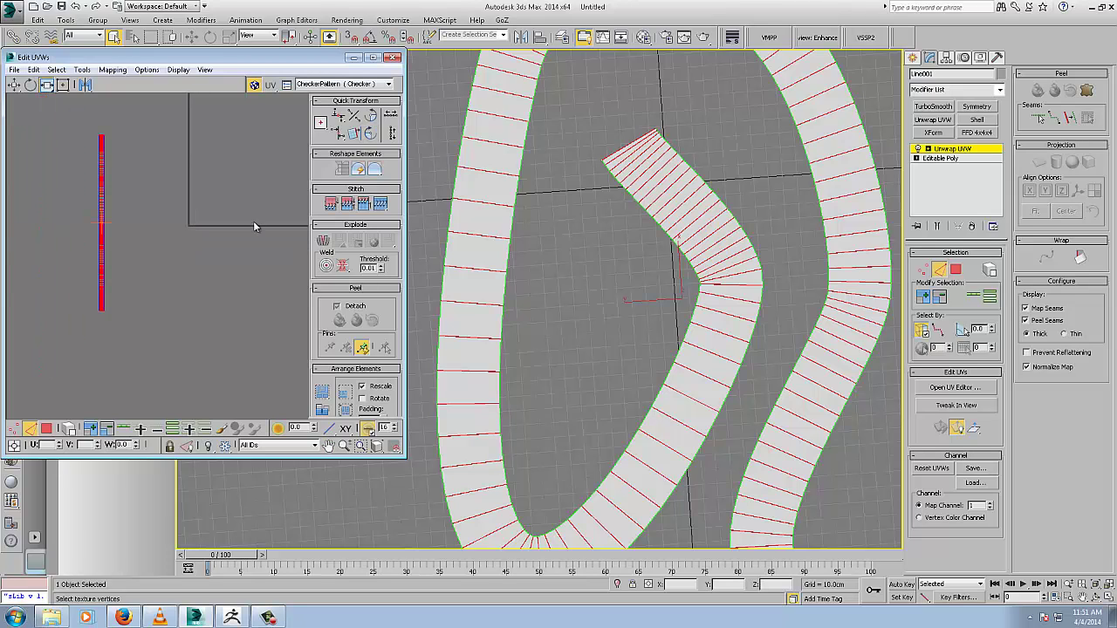
Step: Pack the straightened strip's UV band into the texture square with Rescale enabled
click(321, 392)
middle_drag(218, 271, 379, 189)
scroll(183, 320, up, 1)
scroll(229, 293, up, 3)
middle_drag(292, 246, 75, 347)
scroll(161, 292, up, 1)
scroll(159, 296, up, 3)
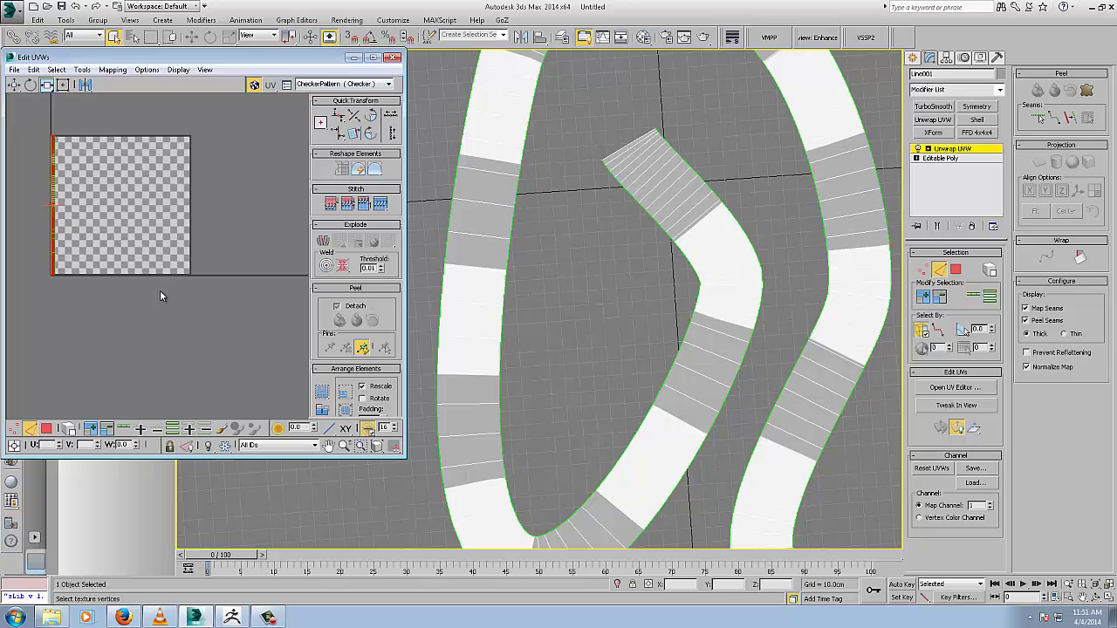
middle_drag(162, 299, 195, 317)
scroll(195, 317, up, 2)
middle_drag(109, 319, 68, 340)
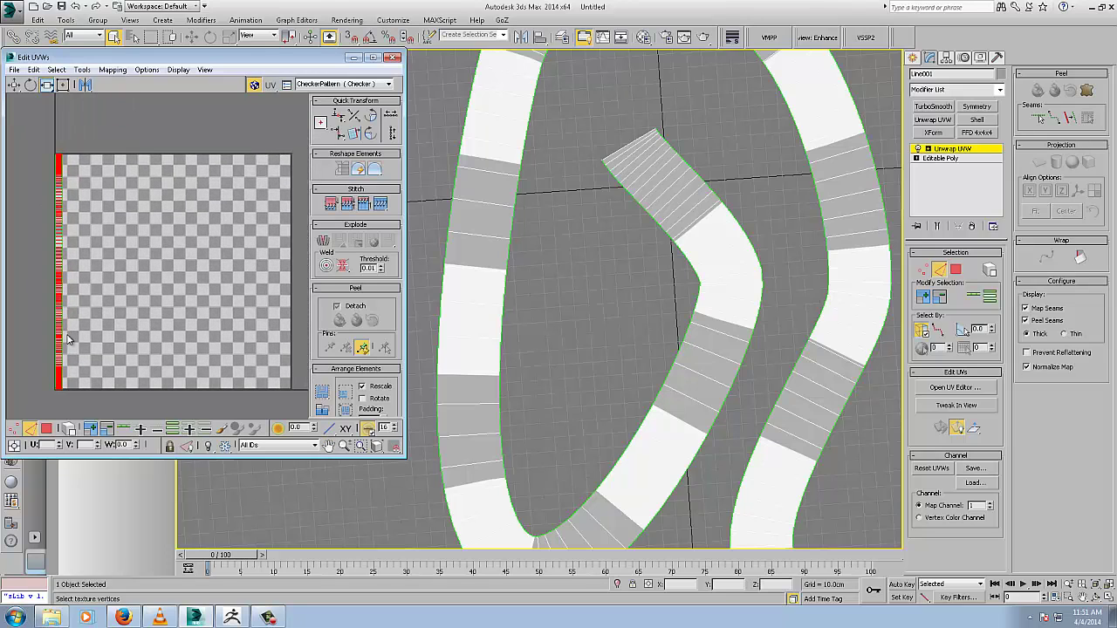
Step: Leave edge editing and load the road.jpg bitmap as the diffuse map of Material #2 in the Material Editor
click(965, 152)
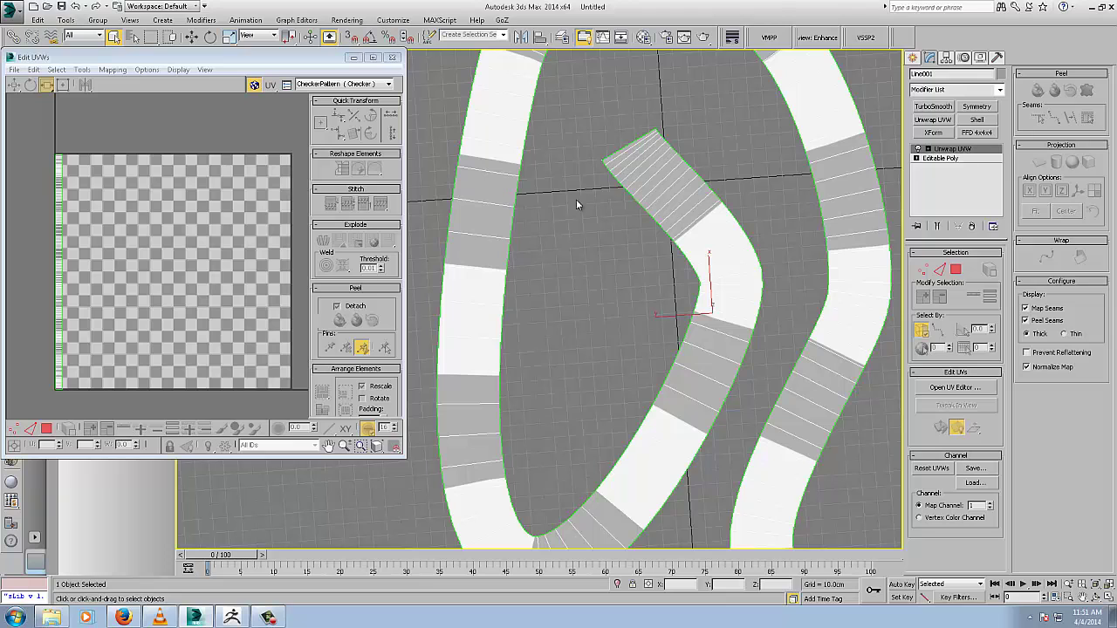
key(m)
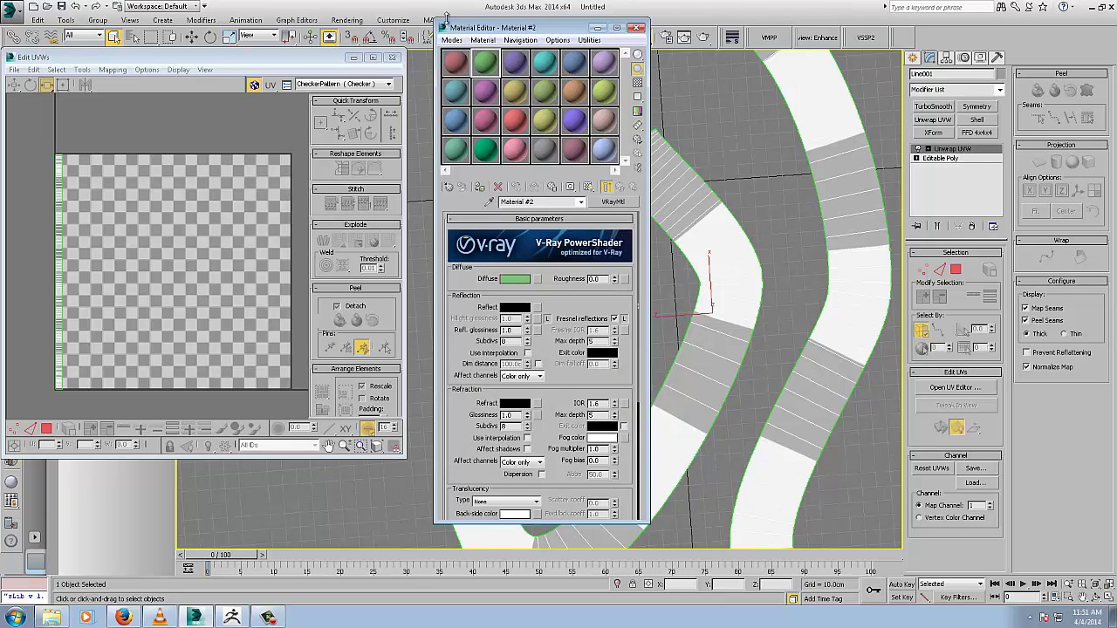
drag(507, 27, 197, 51)
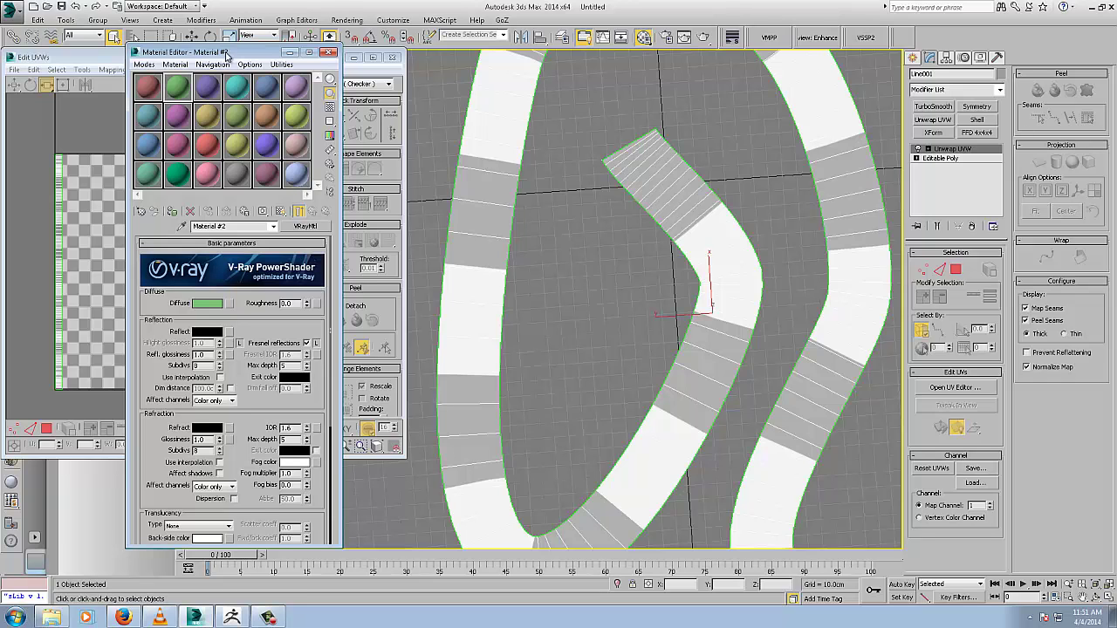
drag(225, 53, 245, 47)
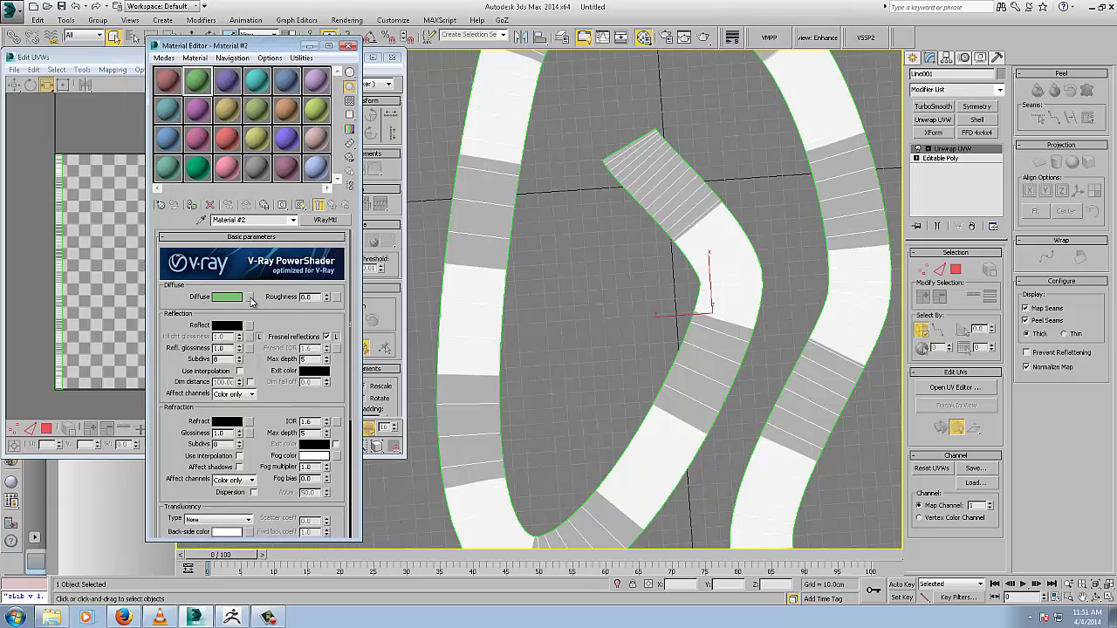
click(249, 298)
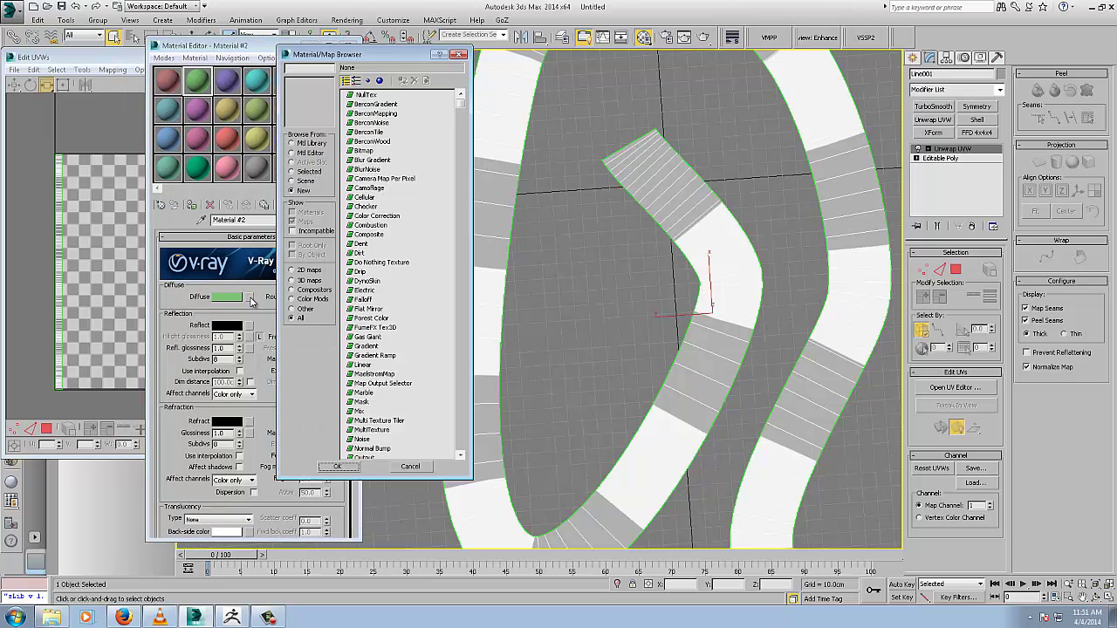
double_click(370, 154)
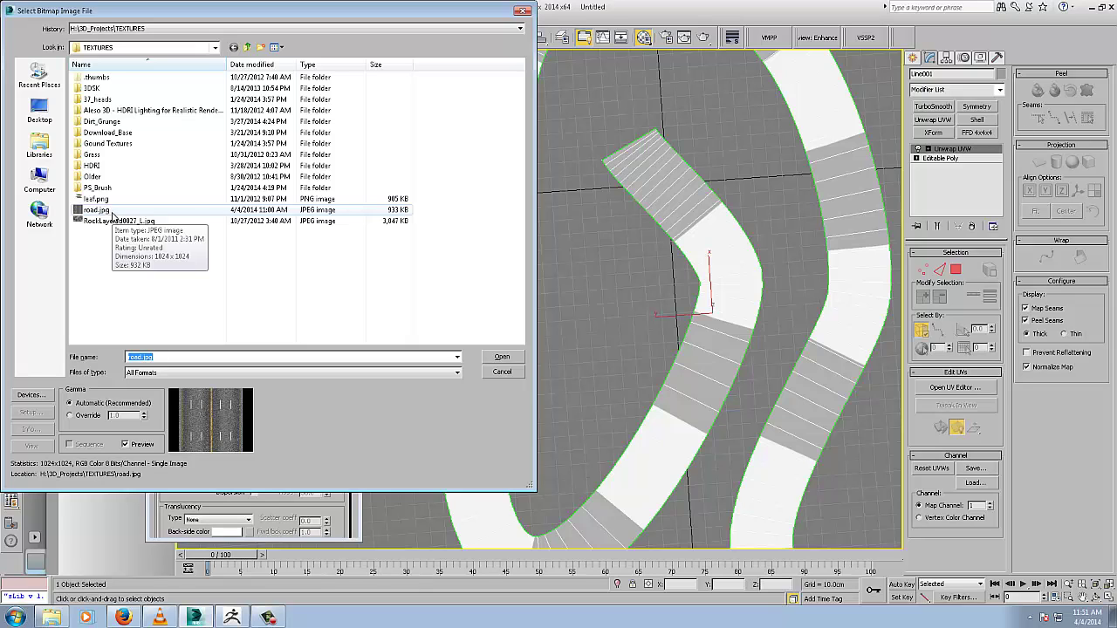
double_click(96, 210)
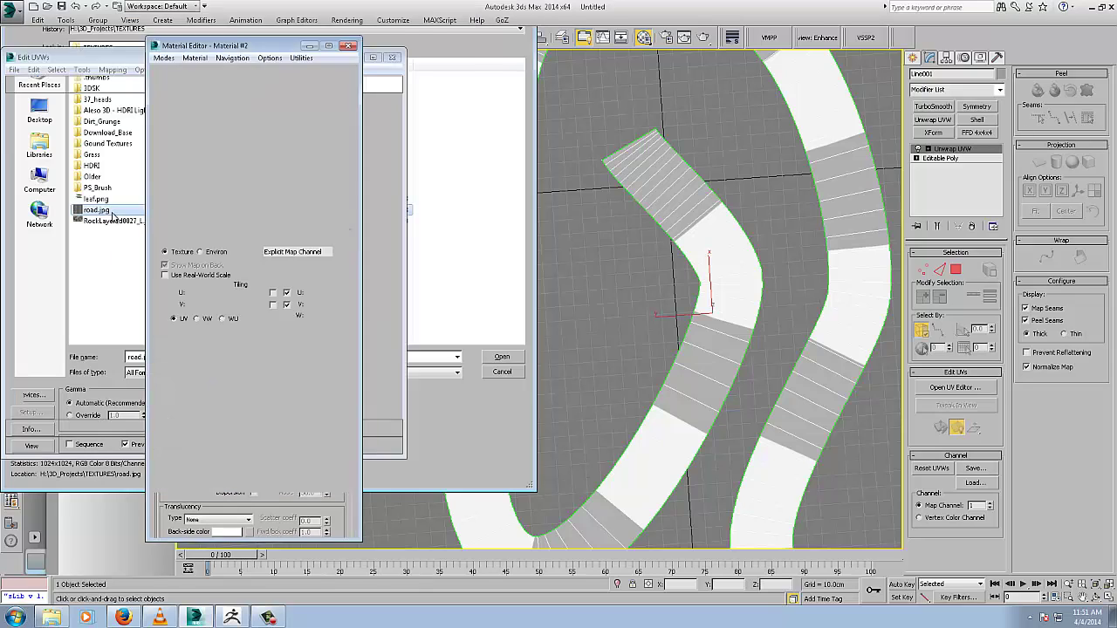
click(354, 520)
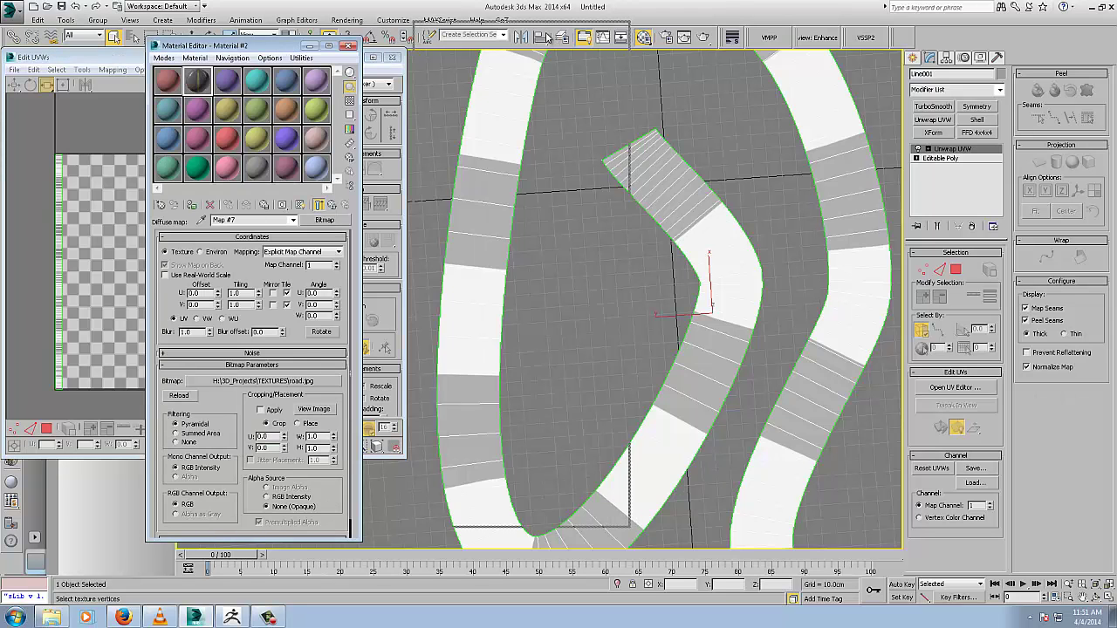
Step: Arrange the Material Editor and the UV editor side by side so that both are accessible
drag(279, 46, 547, 32)
click(274, 59)
drag(274, 58, 278, 68)
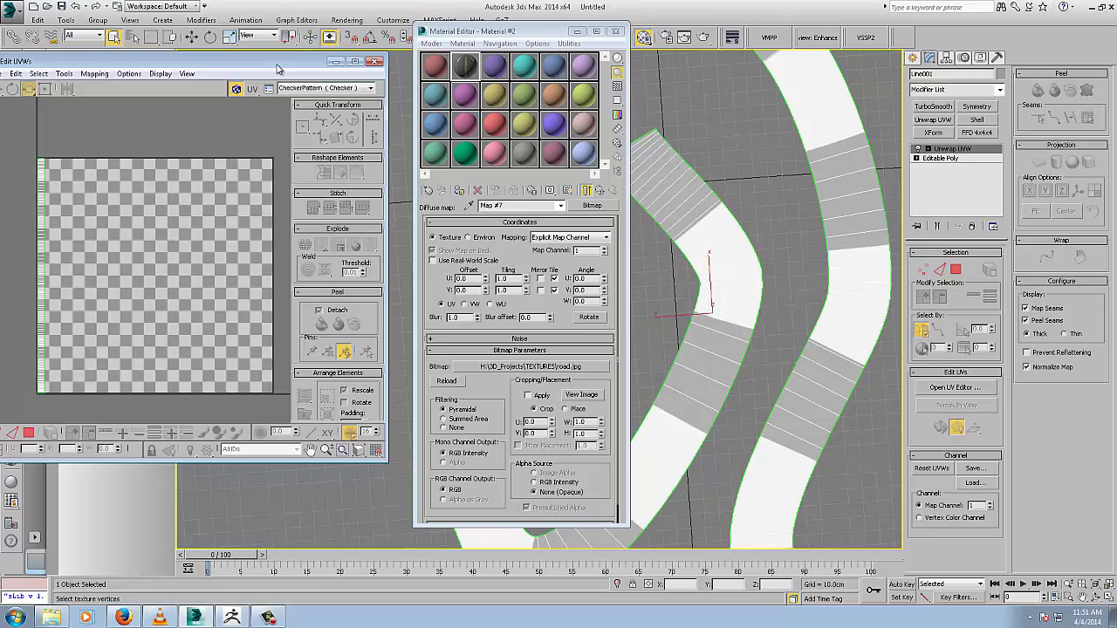
click(316, 87)
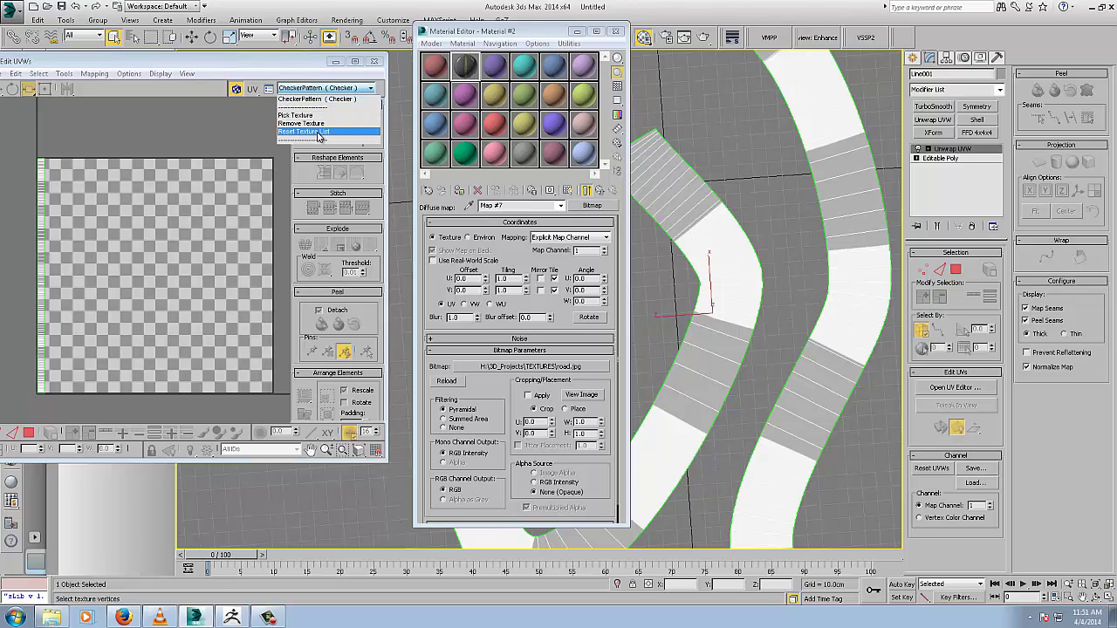
click(323, 102)
click(324, 88)
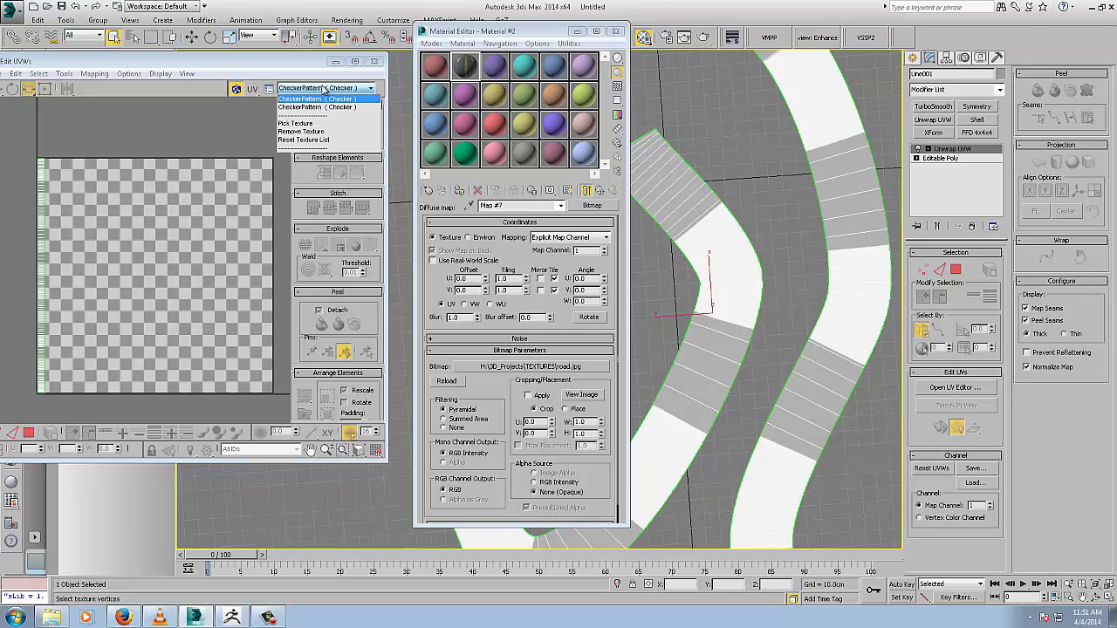
click(440, 74)
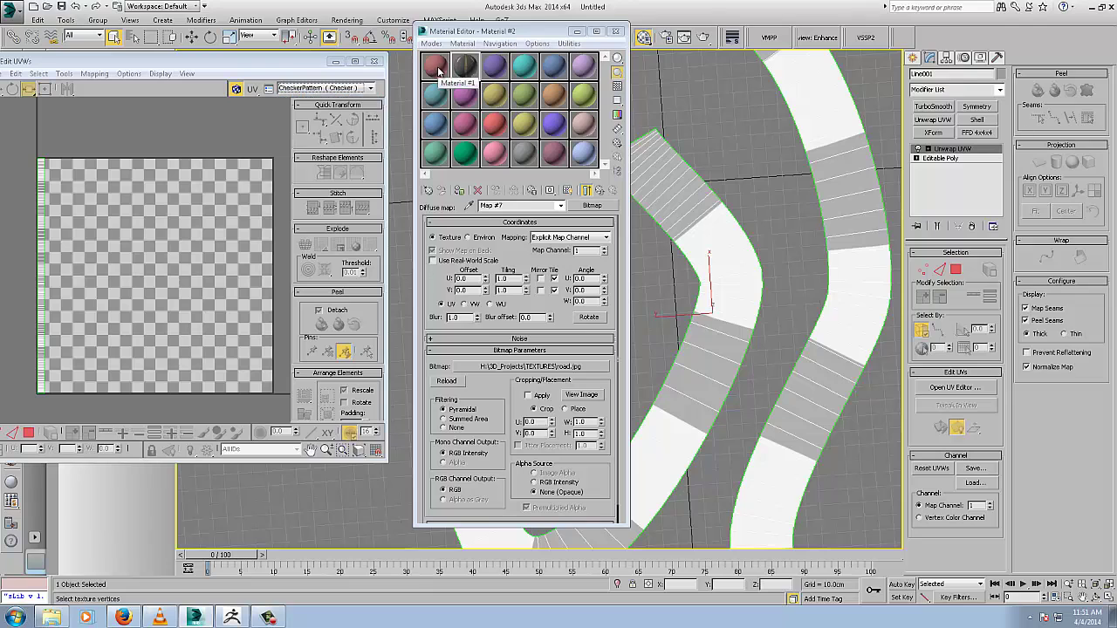
click(496, 75)
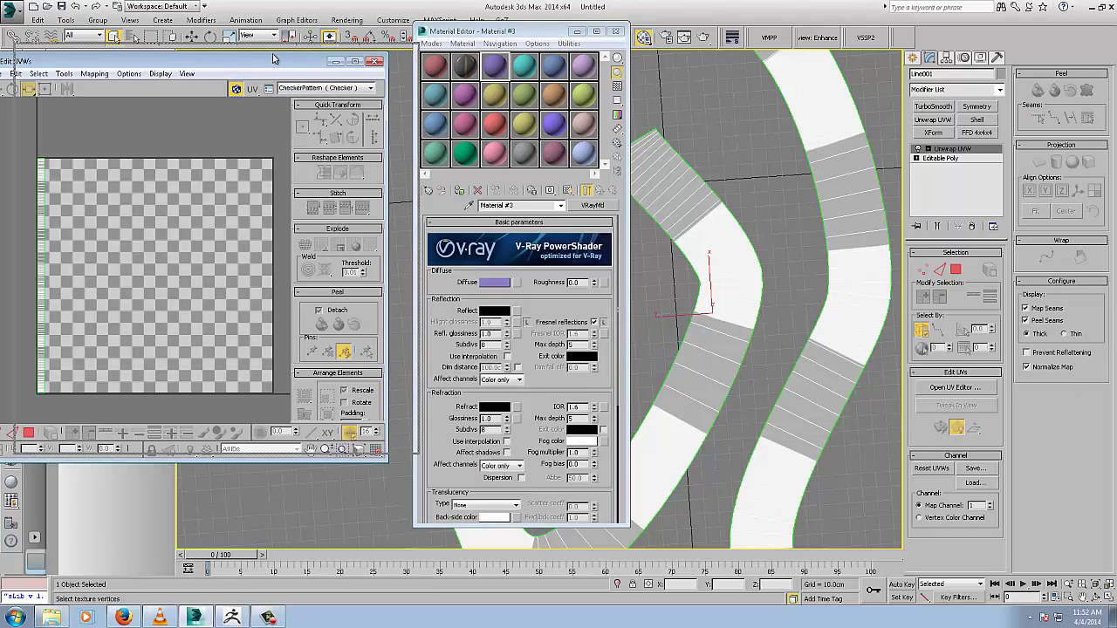
Step: Pick the road.jpg bitmap as the background texture of the UV editor
mouse_move(242, 66)
mouse_down()
mouse_move(273, 58)
mouse_move(256, 61)
mouse_up()
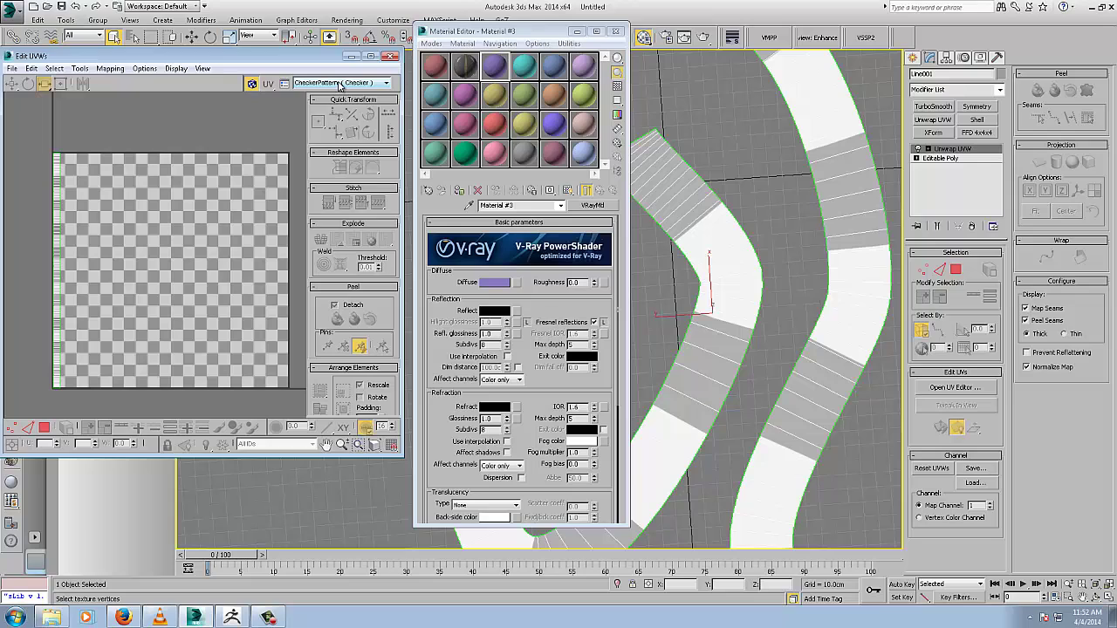
click(339, 83)
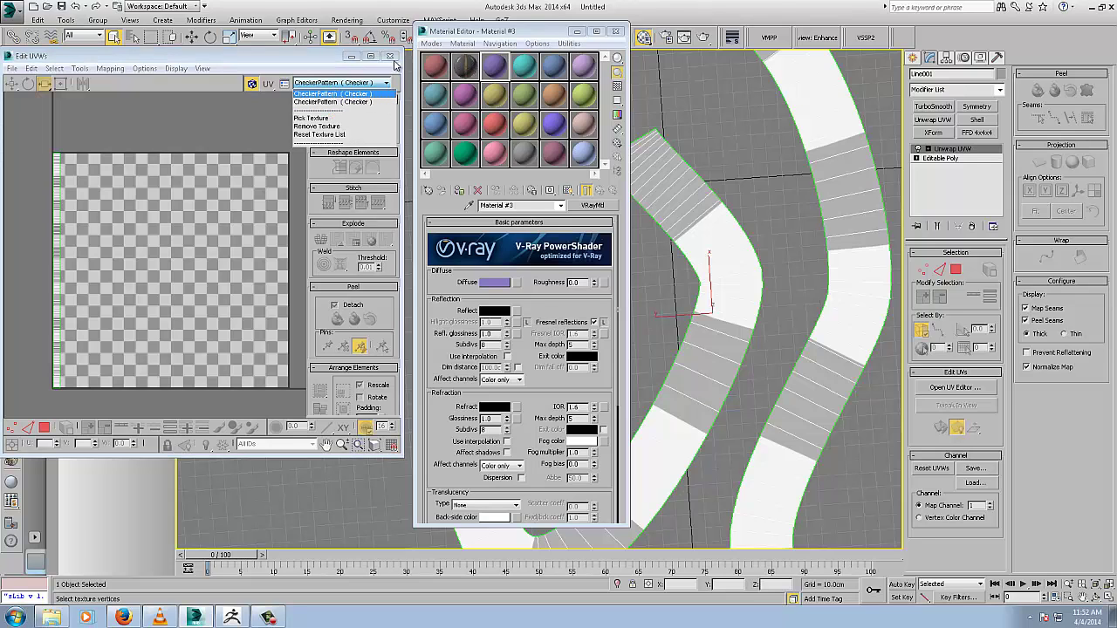
click(339, 134)
click(343, 85)
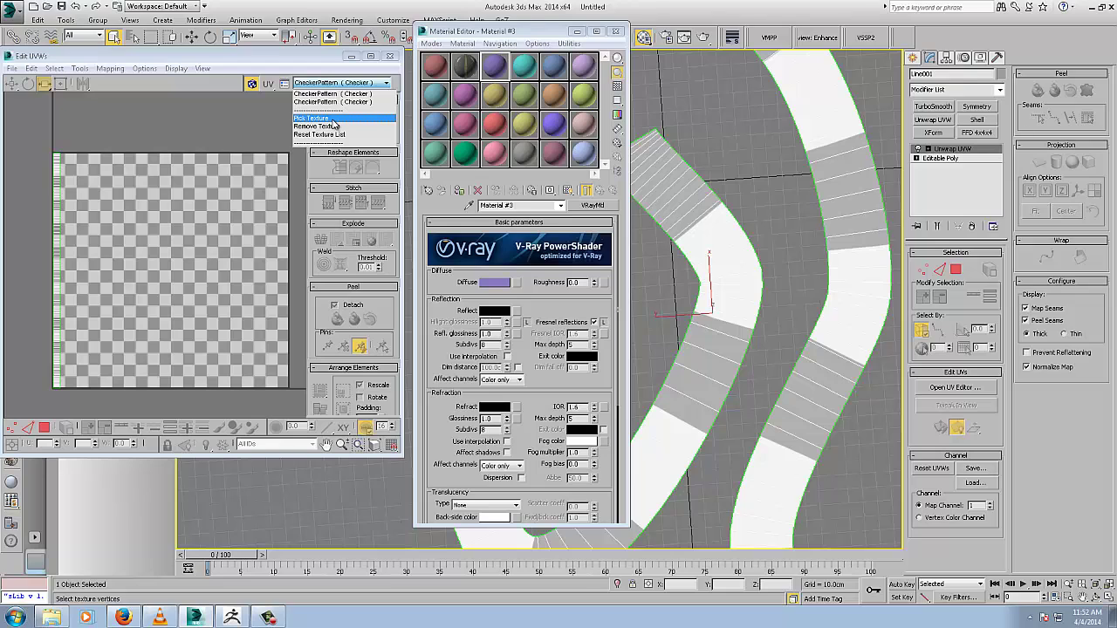
click(334, 123)
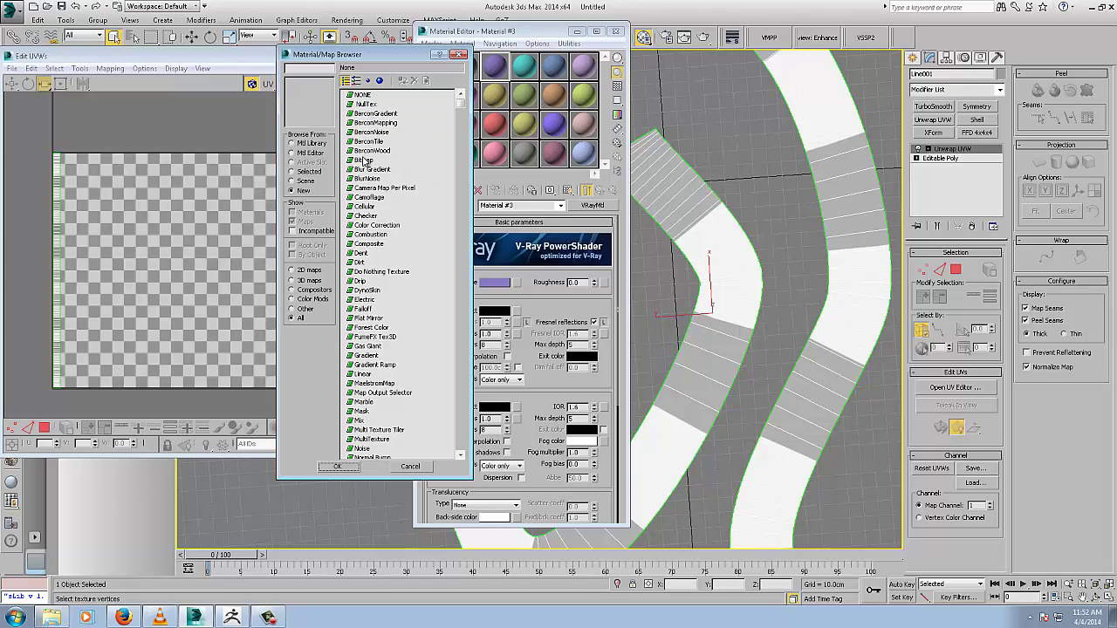
double_click(365, 161)
click(101, 212)
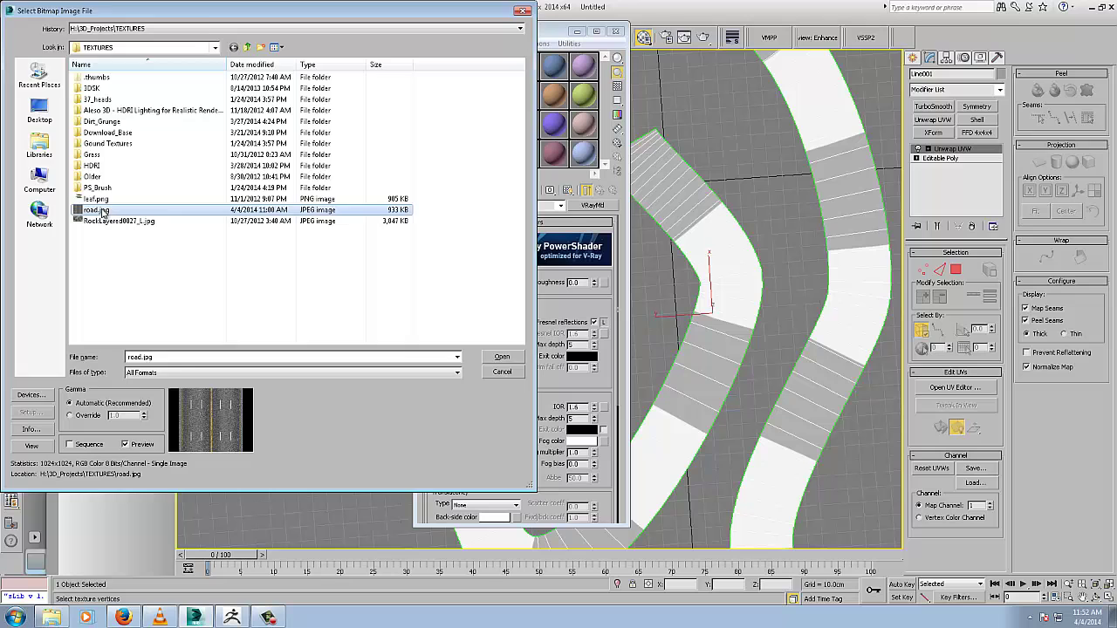
double_click(101, 212)
Step: Select one edge on the inner long side of the UV band, facing the road image, and extend it to the full loop
middle_drag(158, 259, 204, 254)
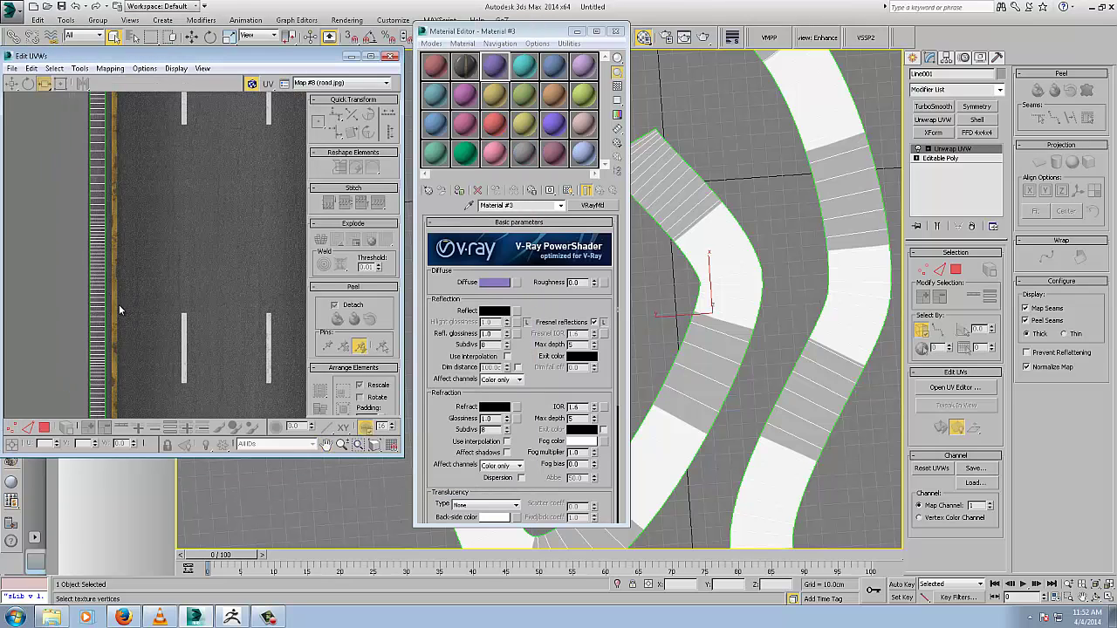
scroll(118, 305, up, 3)
click(30, 427)
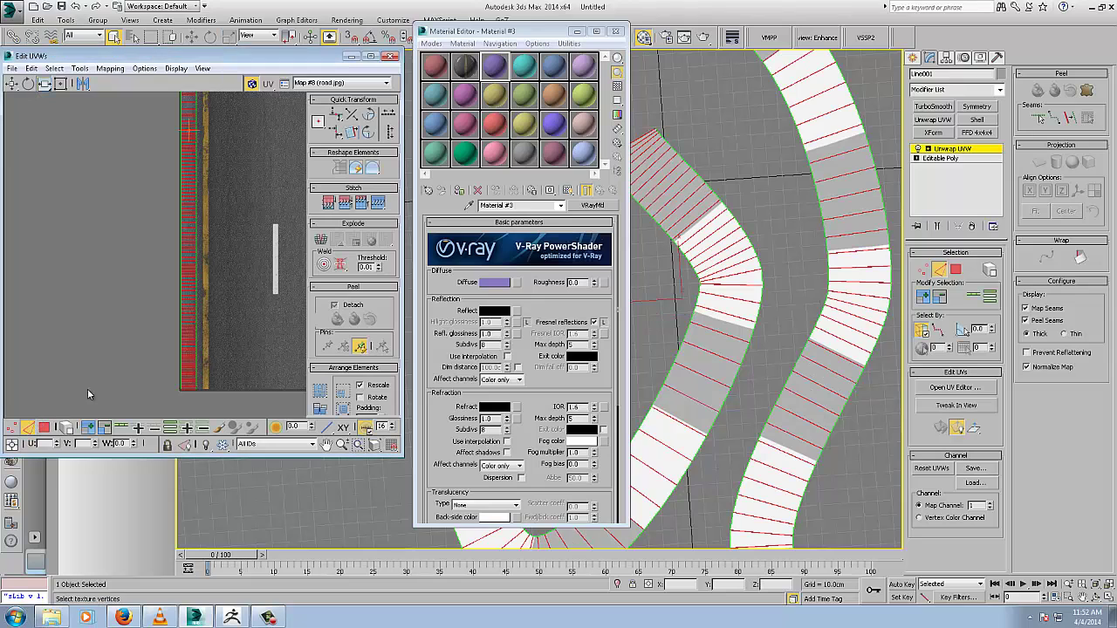
click(196, 323)
scroll(219, 351, up, 3)
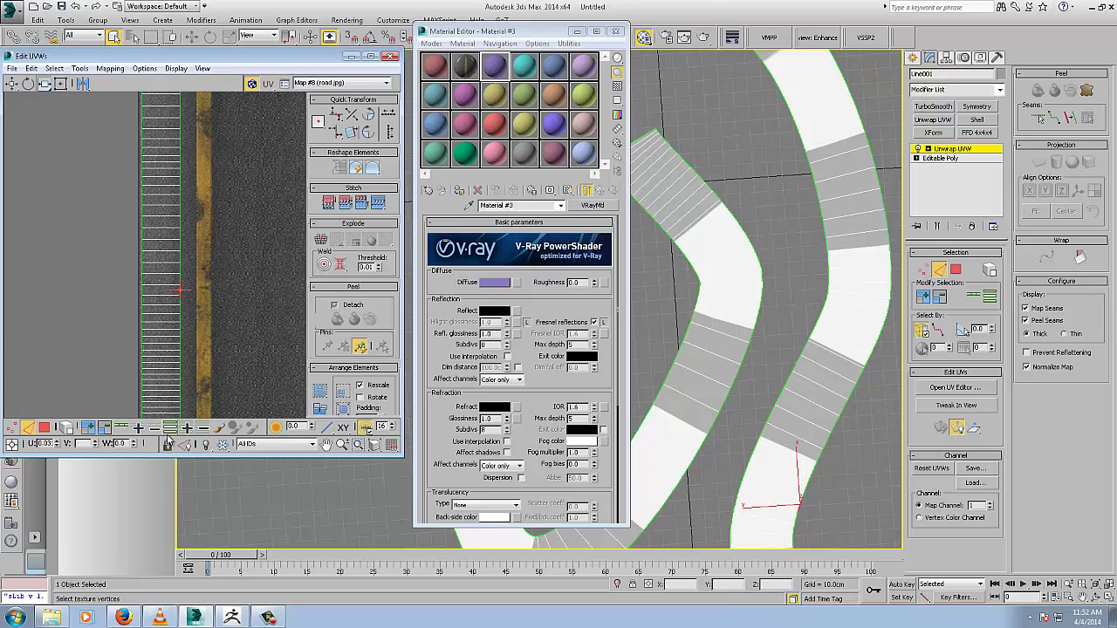
click(118, 429)
scroll(187, 288, down, 3)
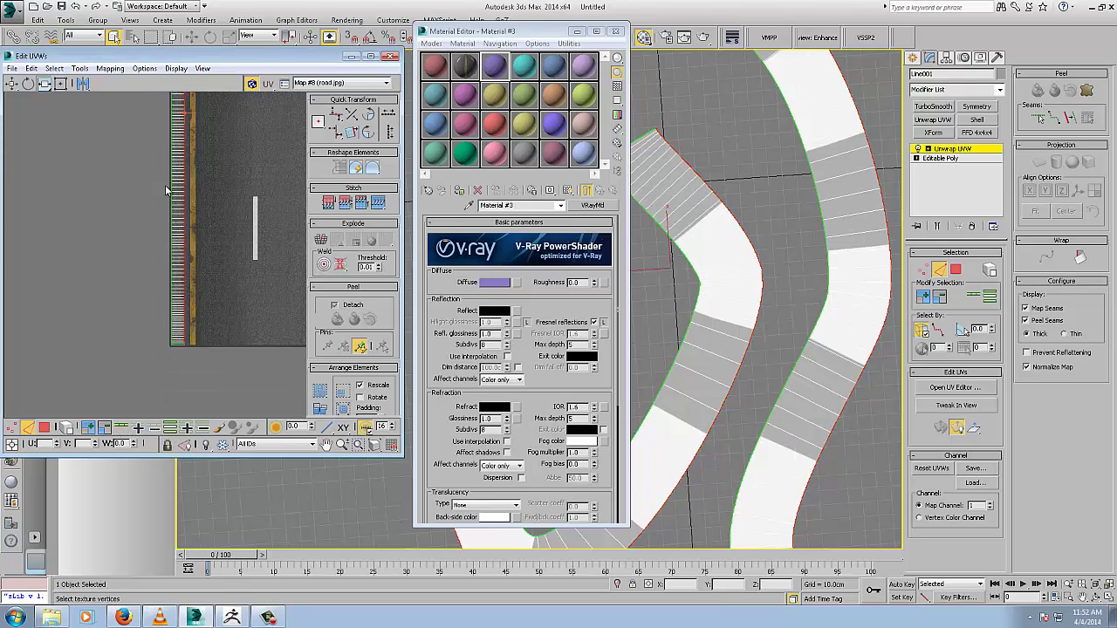
Step: Move the selected long edge loop horizontally to the middle of the road's double yellow centre line
click(11, 84)
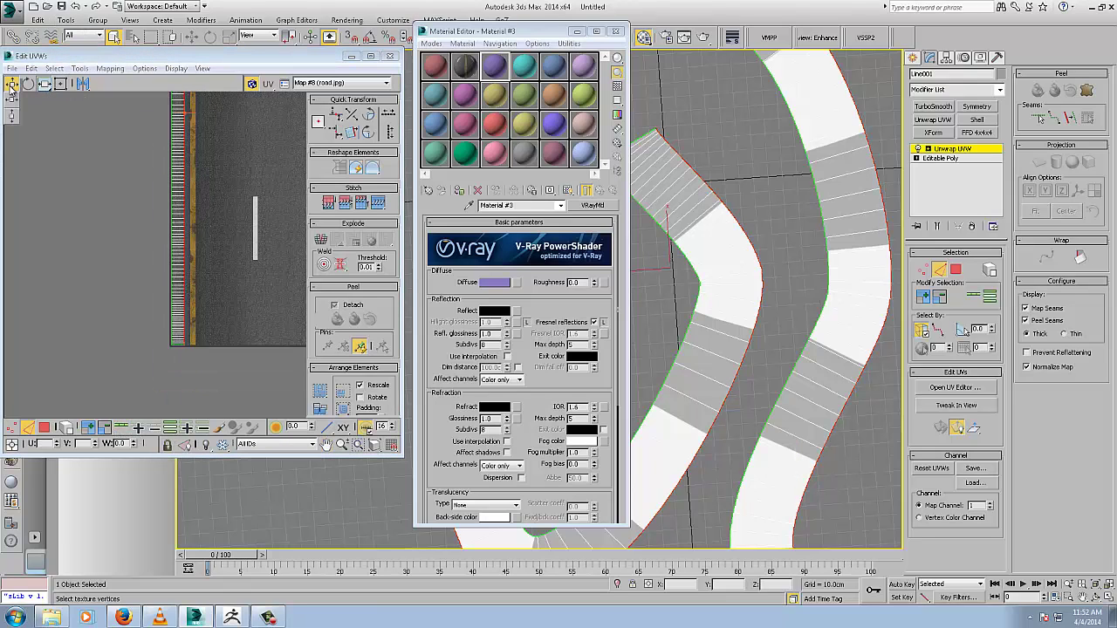
click(11, 102)
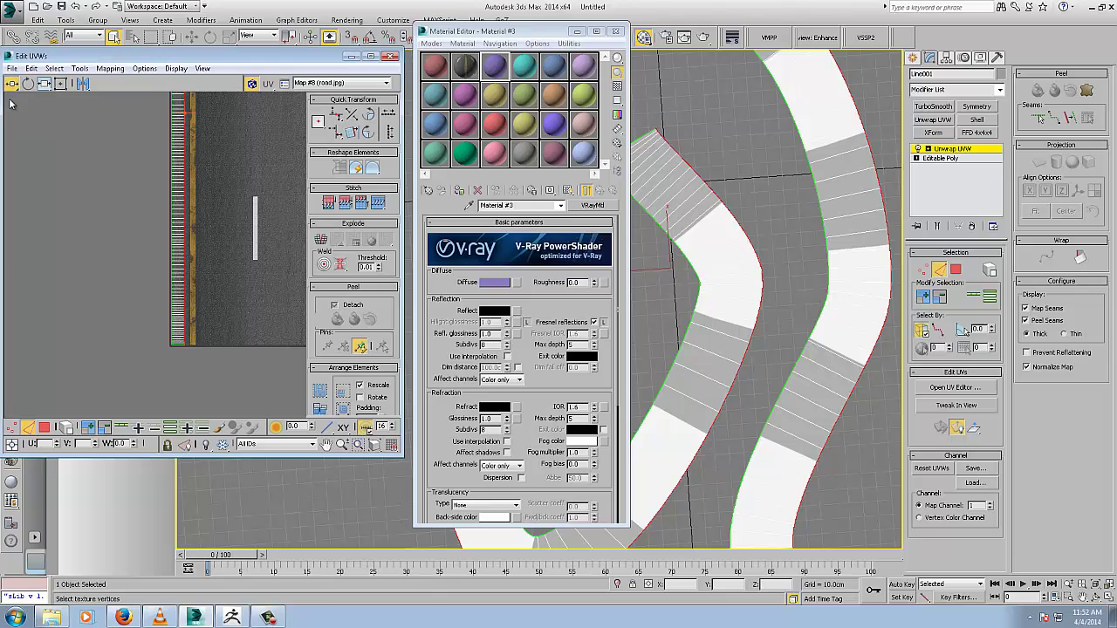
drag(185, 220, 272, 238)
scroll(267, 239, up, 4)
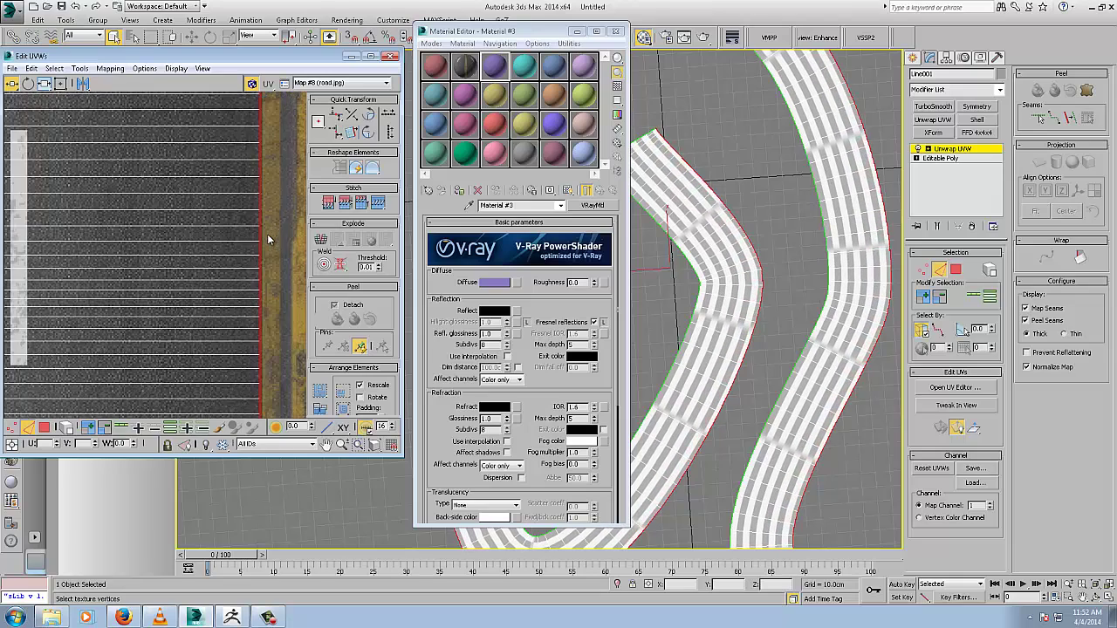
middle_drag(269, 239, 83, 219)
scroll(94, 221, up, 3)
drag(109, 218, 162, 206)
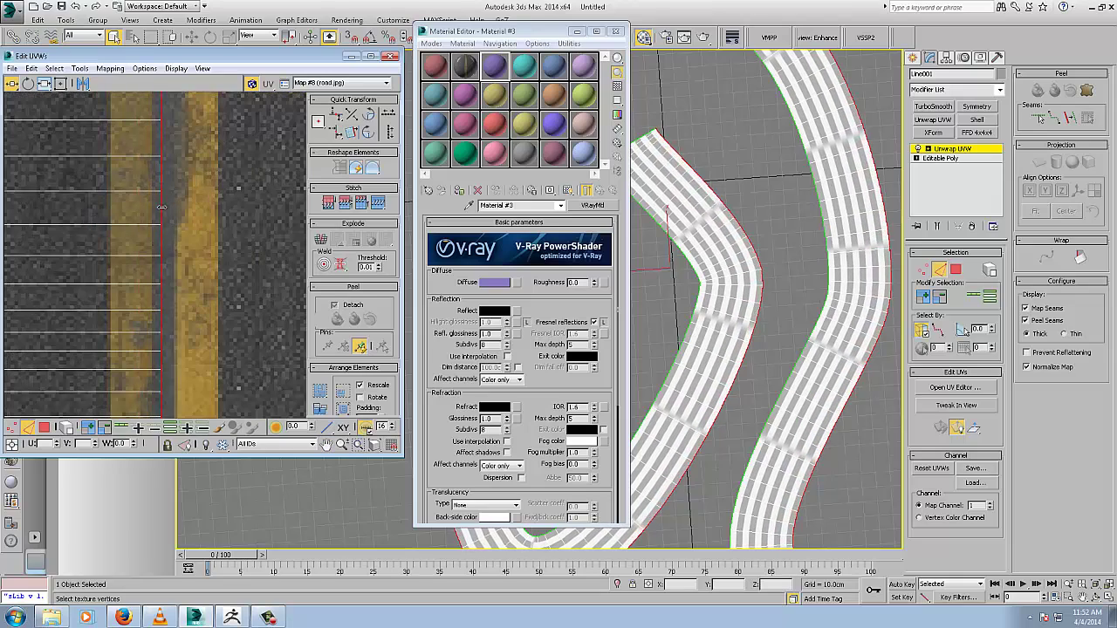
Step: Select an edge on the band's opposite long side, at the road image's outer border, and extend it to the full loop
scroll(85, 229, down, 5)
middle_drag(83, 232, 277, 229)
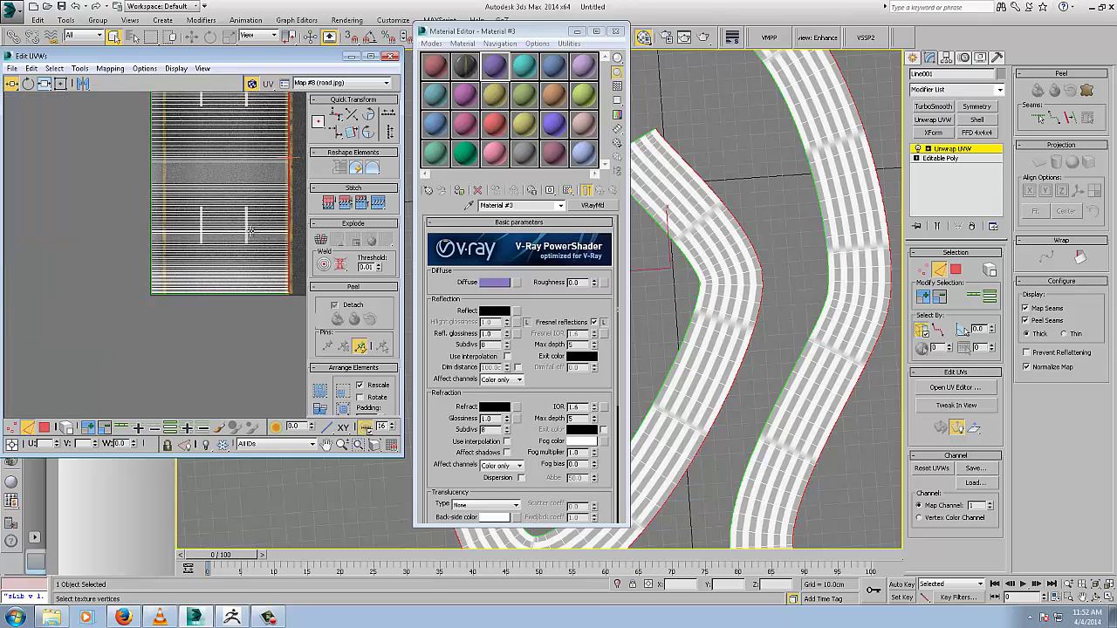
scroll(129, 246, up, 5)
middle_drag(188, 250, 53, 240)
scroll(53, 240, up, 2)
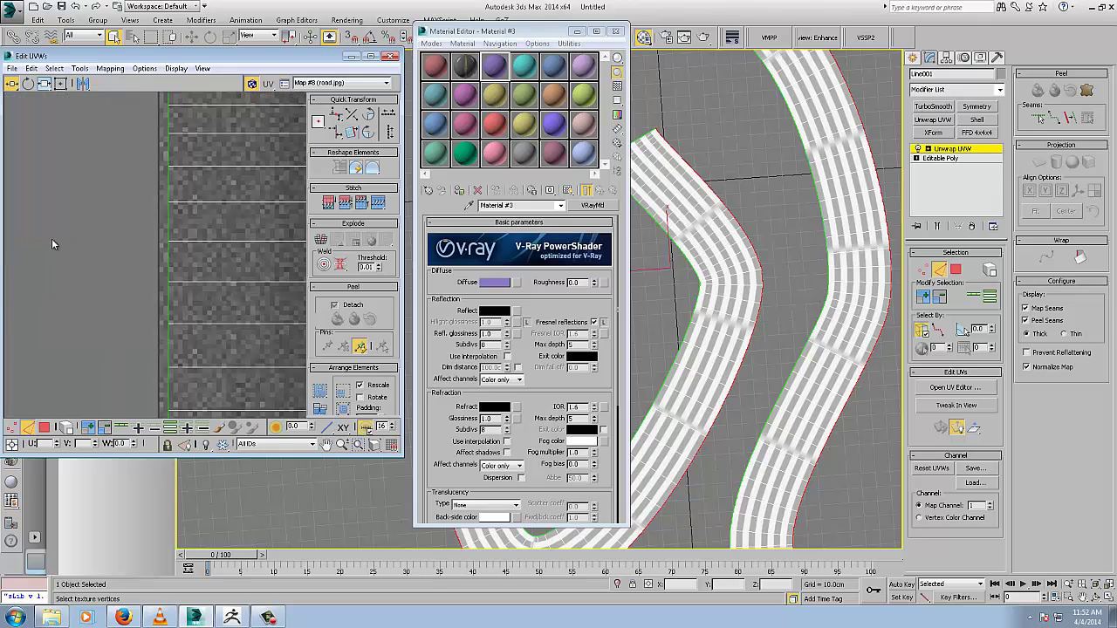
click(168, 228)
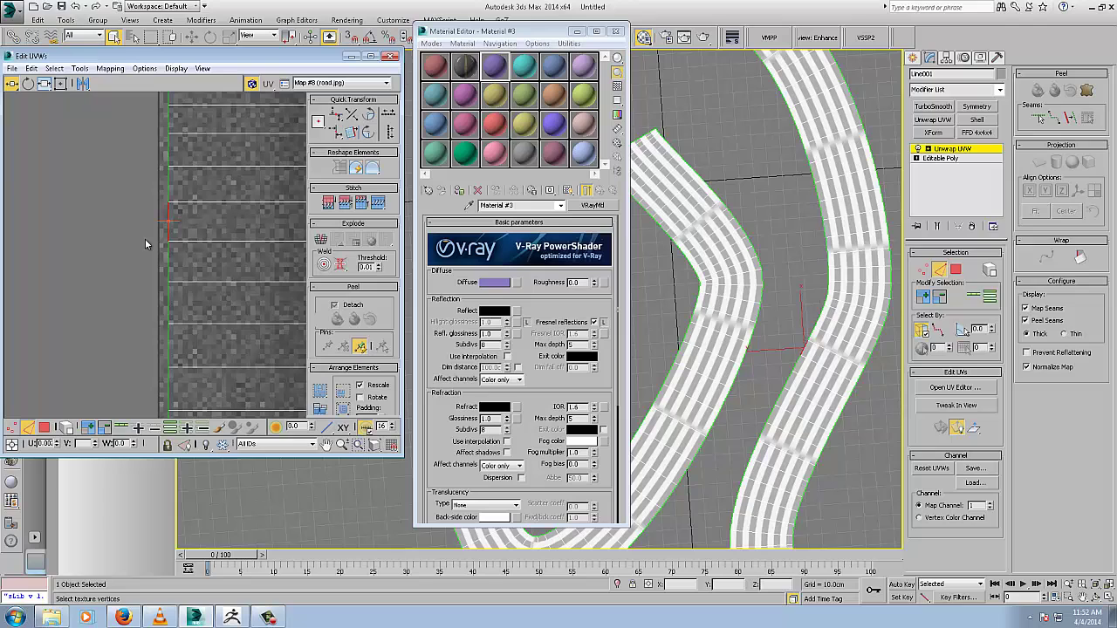
click(123, 427)
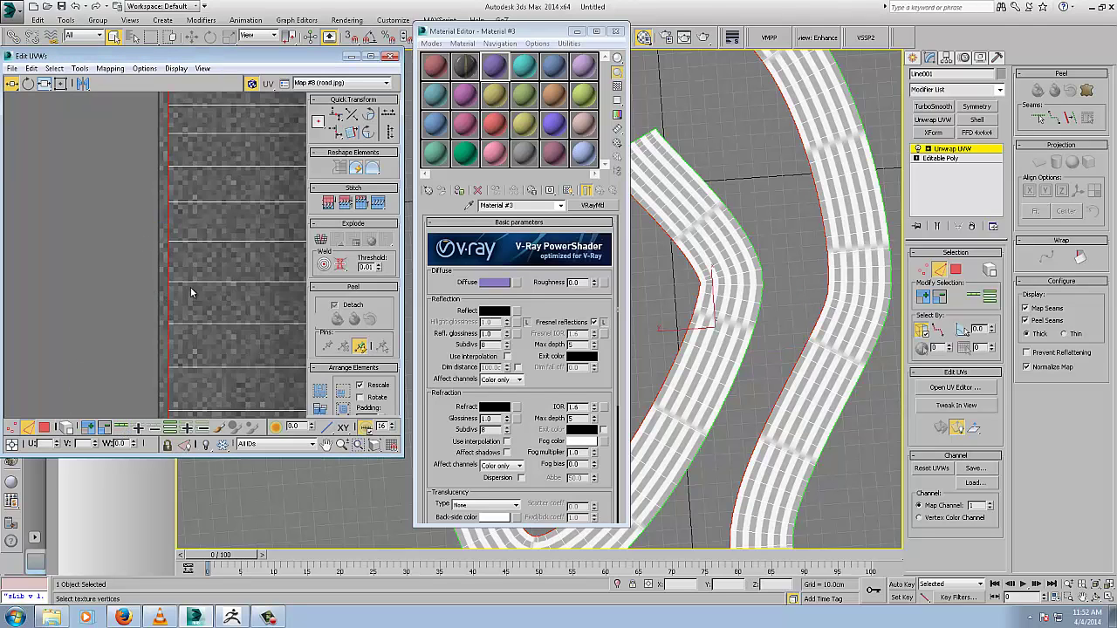
Step: Move the outer edge loop horizontally inward to just outside the road's outer yellow line
scroll(191, 293, down, 5)
drag(185, 294, 247, 281)
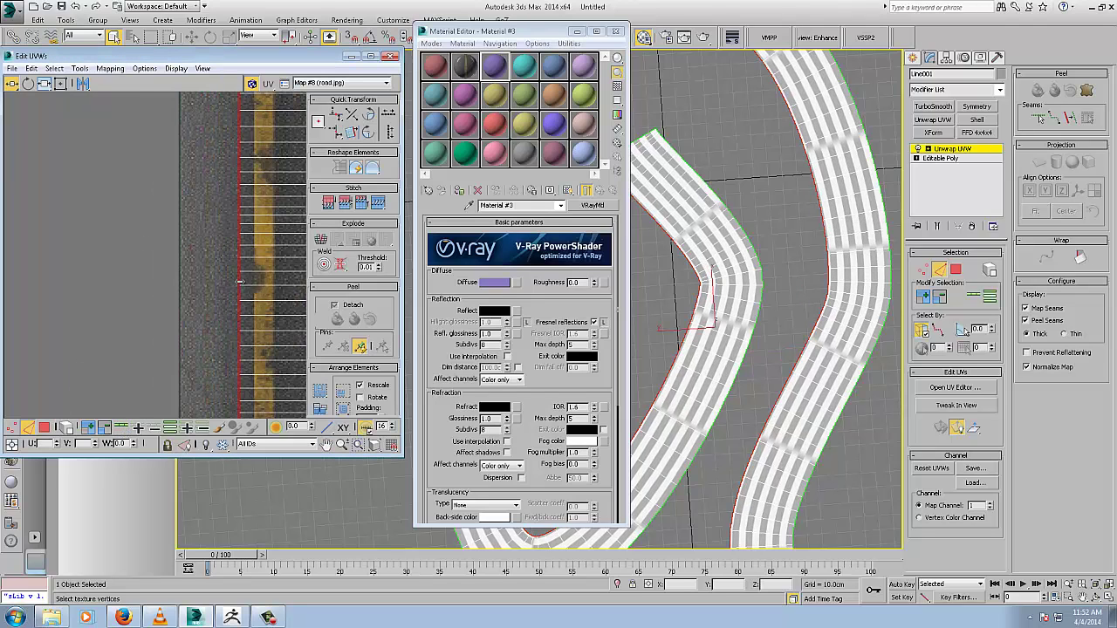
middle_drag(247, 281, 117, 267)
scroll(119, 270, down, 9)
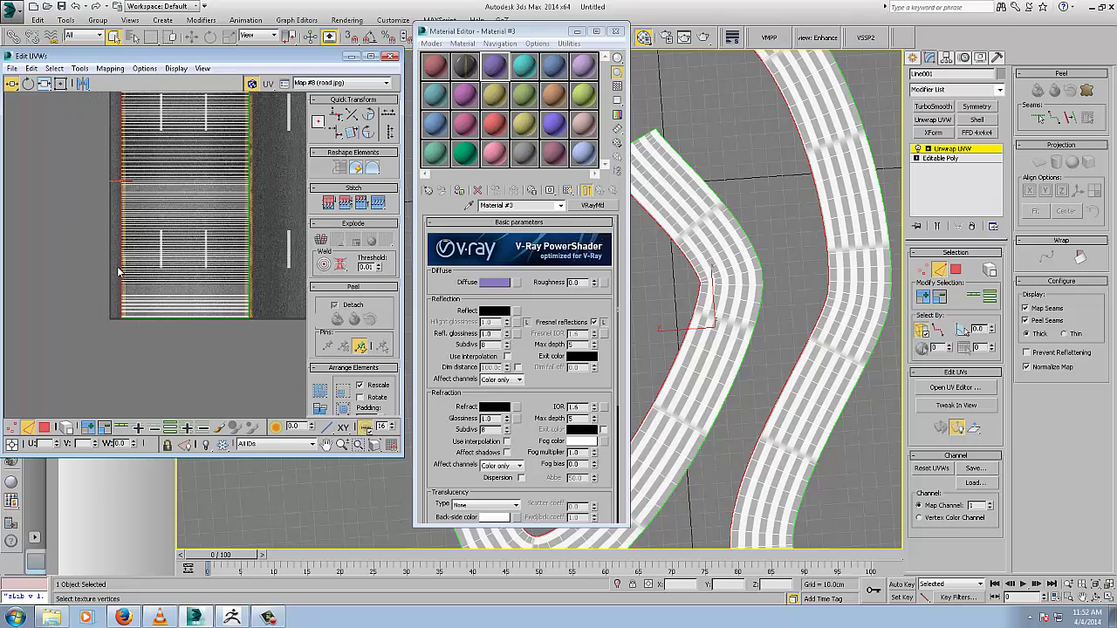
Step: Assign the road material from the second sample slot to the strip and set its diffuse bitmap's blur to 0.01
click(467, 70)
click(459, 190)
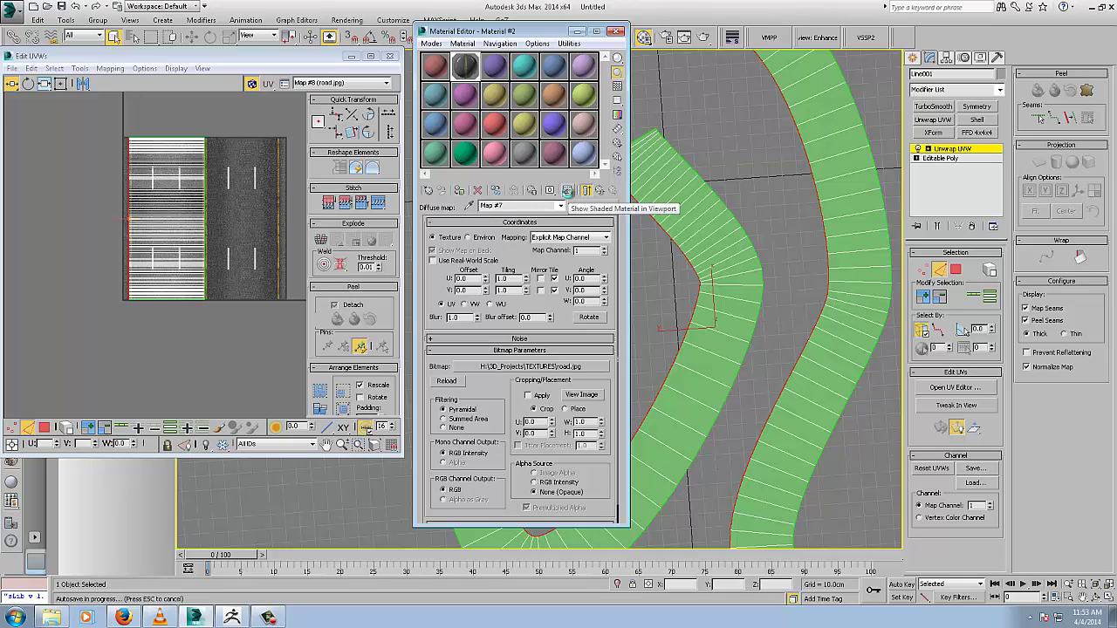
right_click(477, 320)
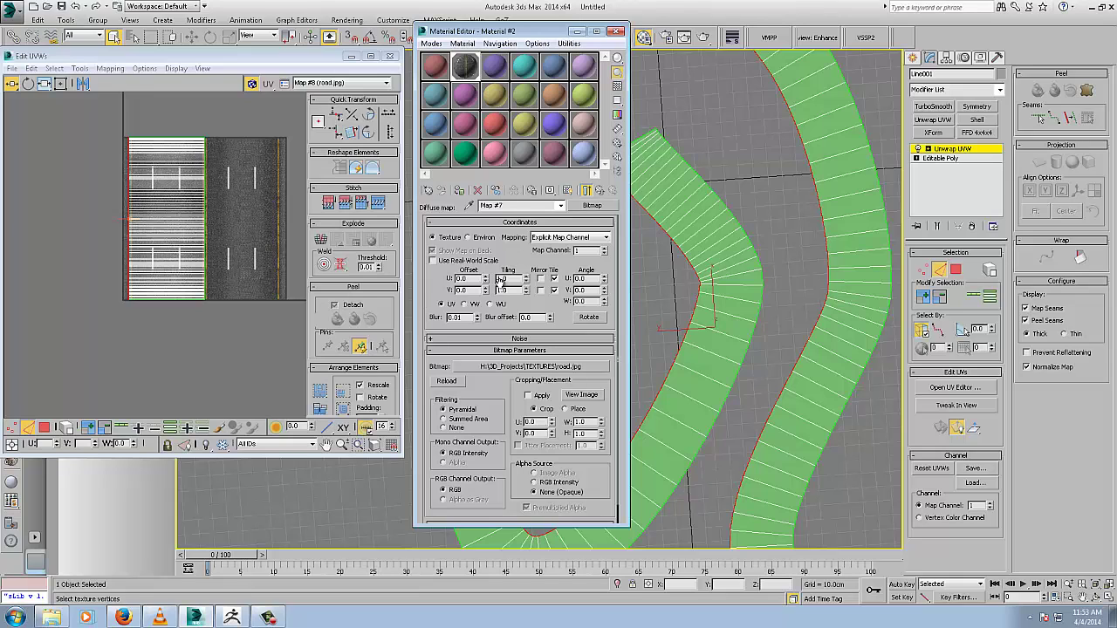
Step: Reopen the material's diffuse road bitmap and display it shaded in the viewport
click(603, 190)
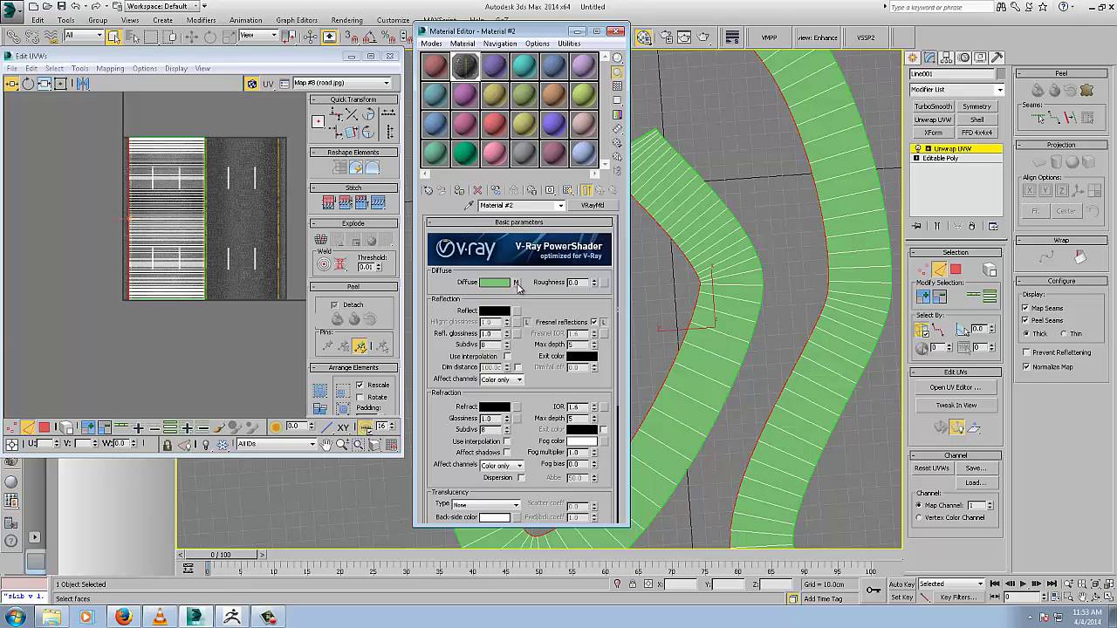
click(516, 284)
click(567, 190)
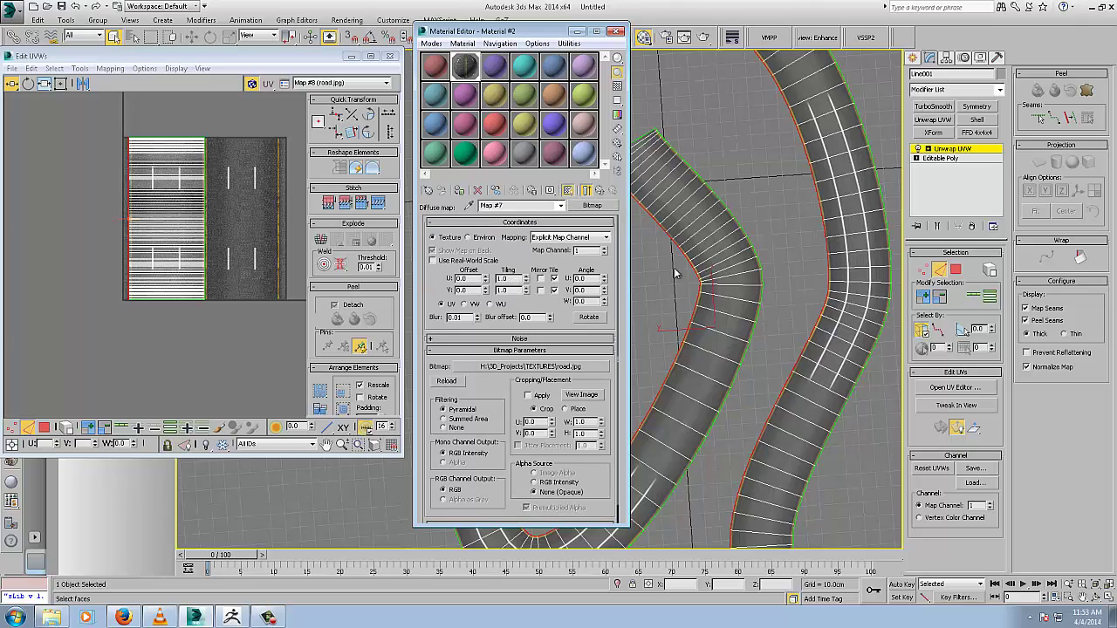
Step: Set the road bitmap's V tiling to 26.0 and close the Material Editor
scroll(751, 305, down, 8)
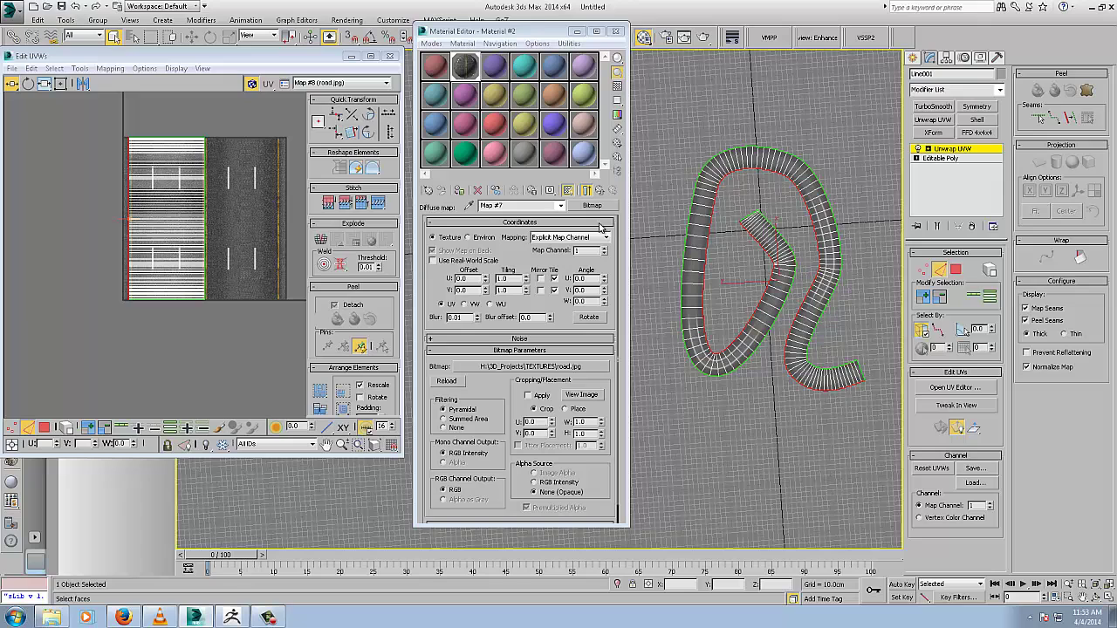
scroll(743, 278, up, 5)
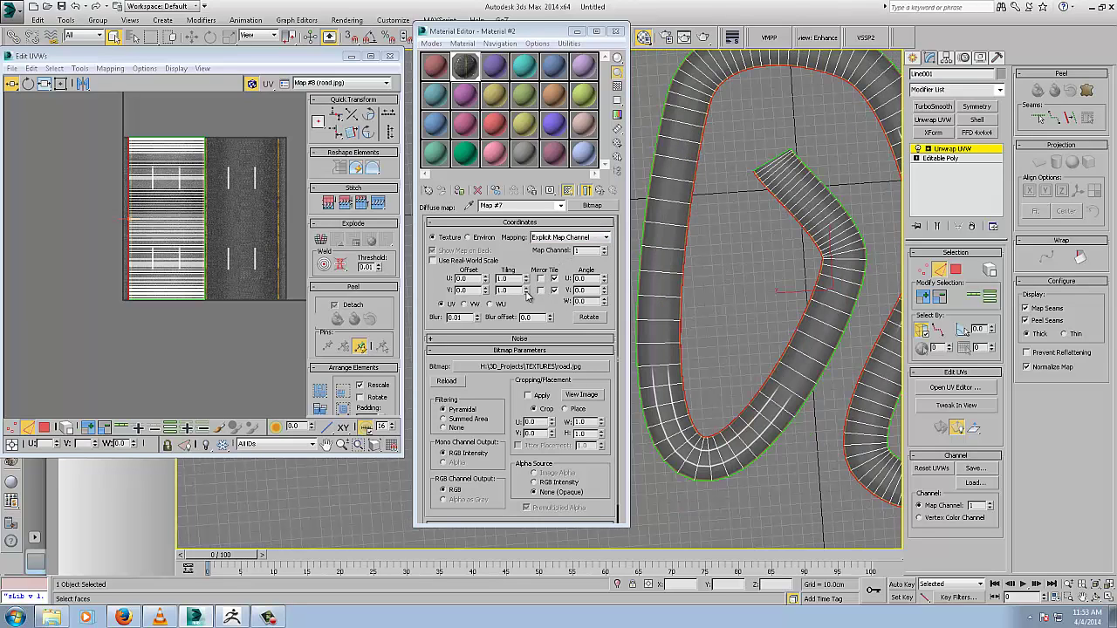
drag(526, 291, 551, 5)
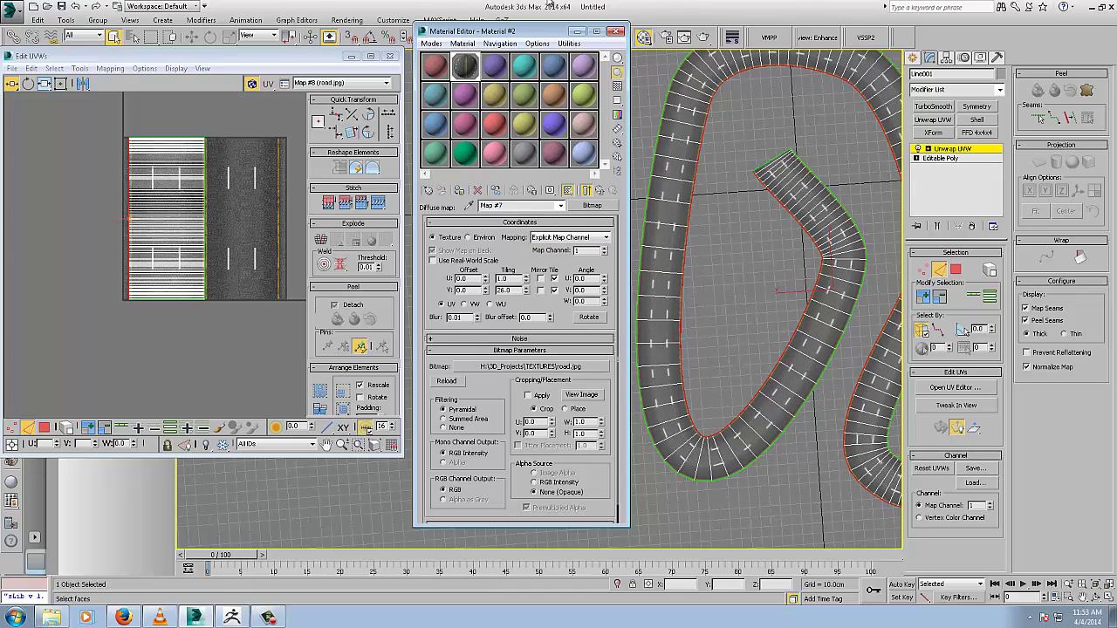
click(617, 30)
Step: Deselect the strip's edges and turn off the display of both map seams and peel seams
alt+middle_drag(701, 398, 680, 317)
scroll(620, 372, up, 2)
click(614, 317)
scroll(636, 353, up, 5)
scroll(650, 337, down, 3)
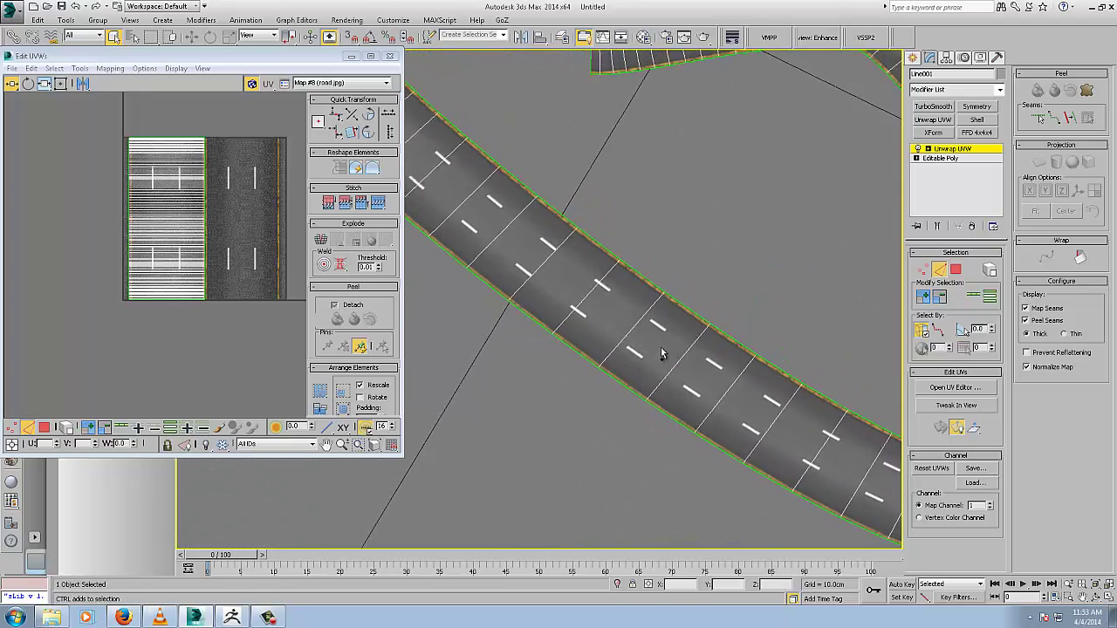
scroll(666, 342, up, 1)
scroll(666, 348, up, 1)
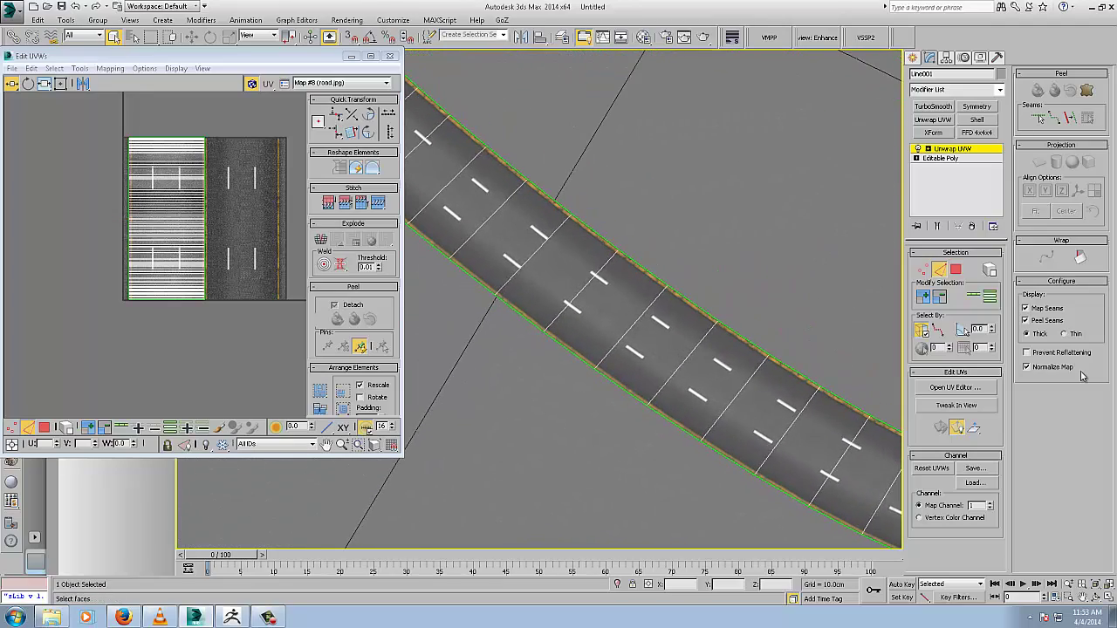
click(1025, 309)
middle_drag(666, 357, 717, 341)
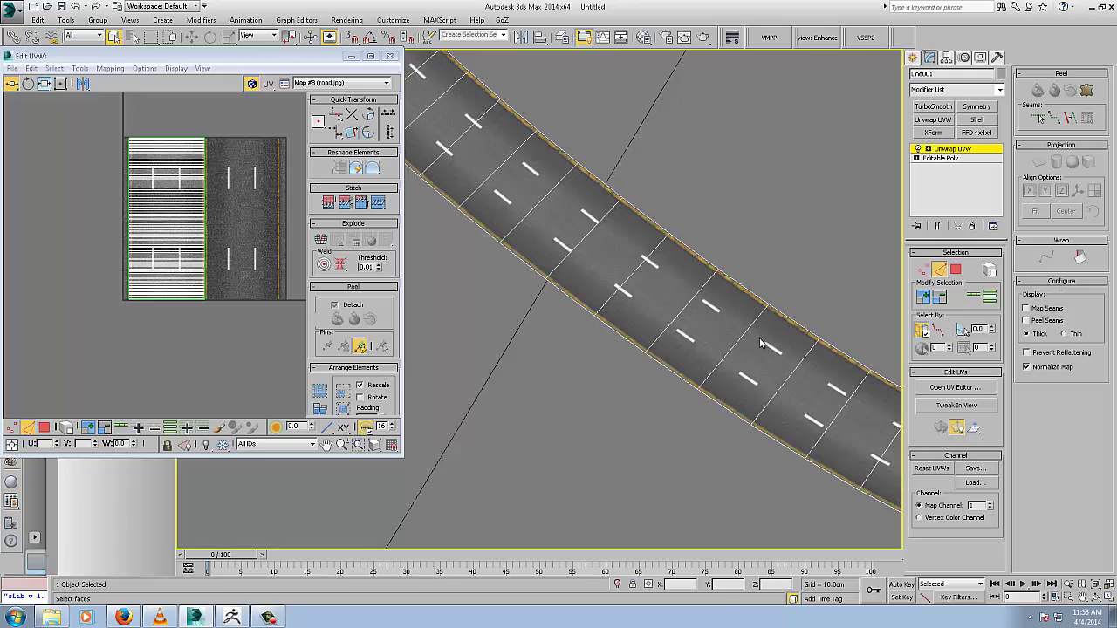
Step: Turn off Display Selected with Edged Faces in the viewport configuration and apply it to the active view
scroll(700, 322, up, 6)
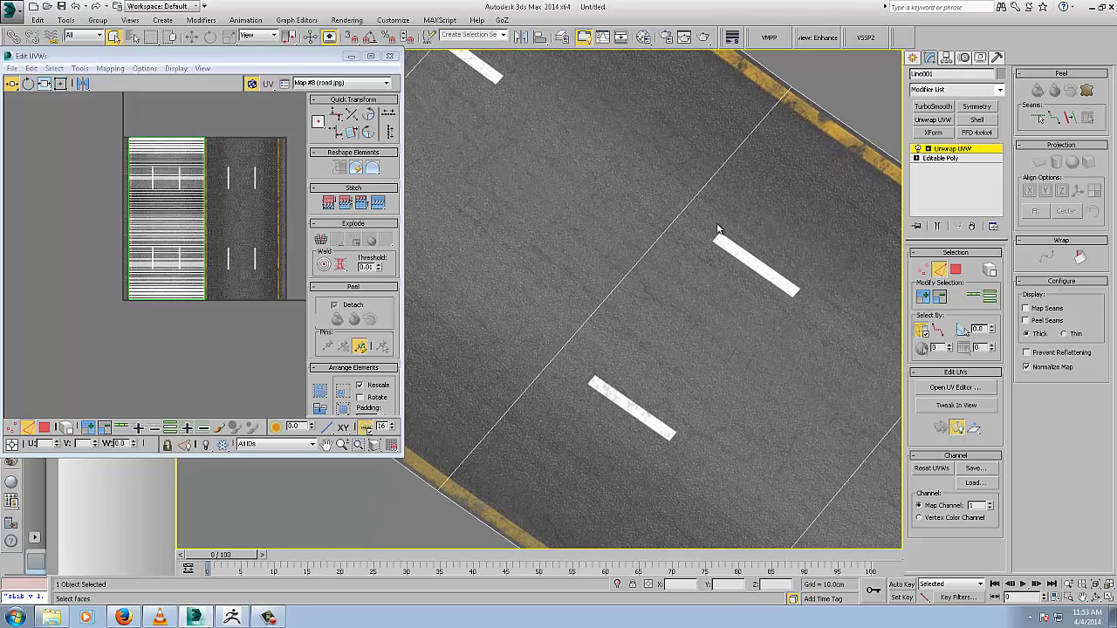
scroll(720, 225, down, 6)
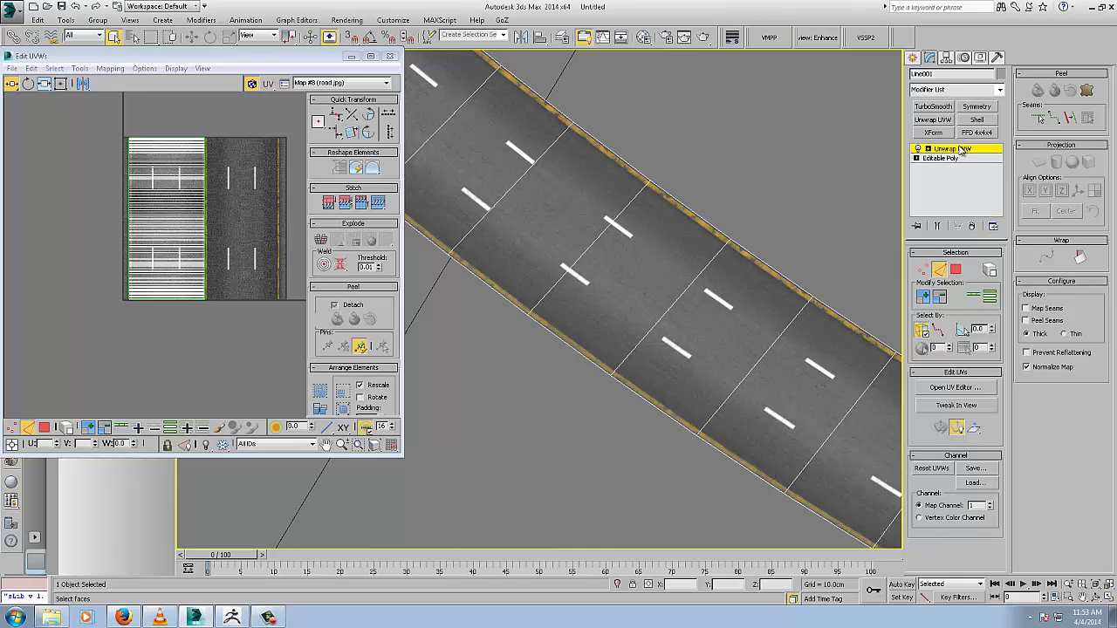
drag(244, 60, 204, 213)
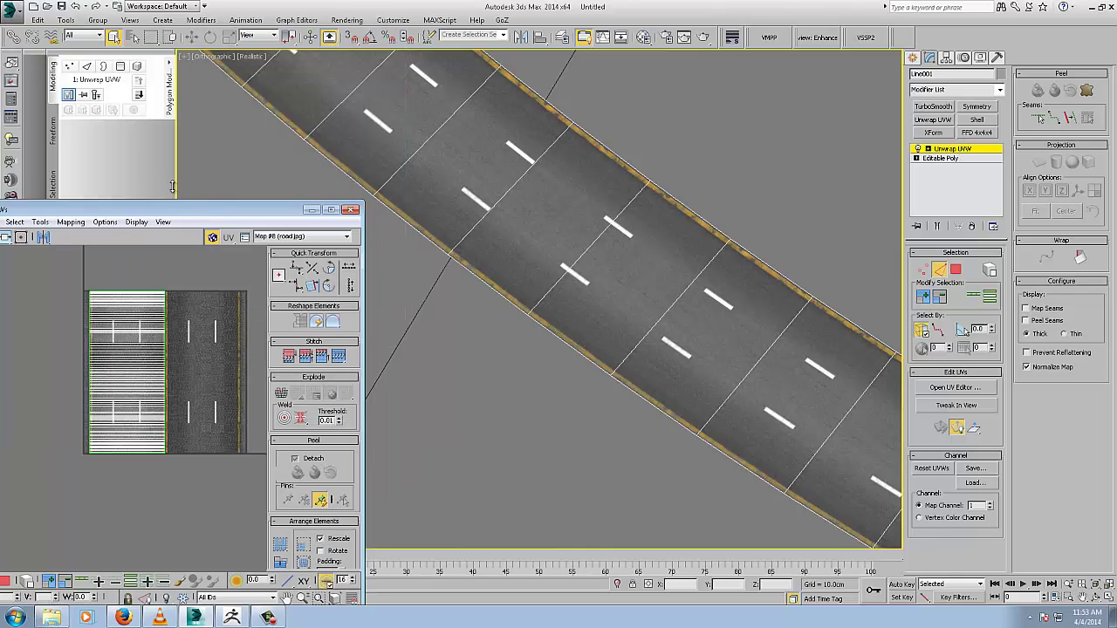
click(184, 58)
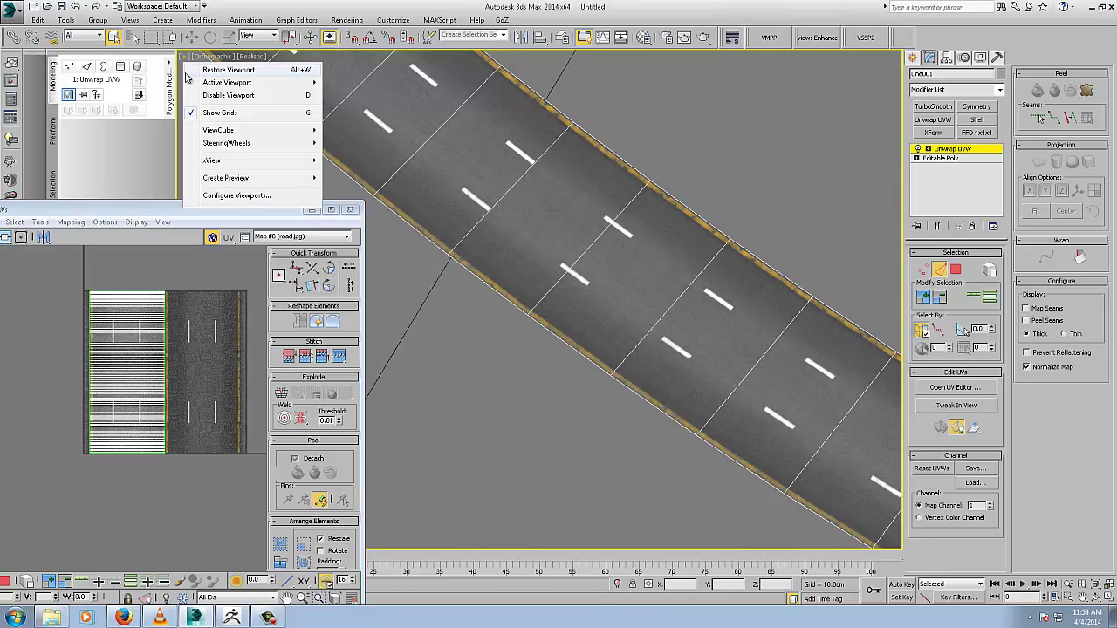
click(247, 196)
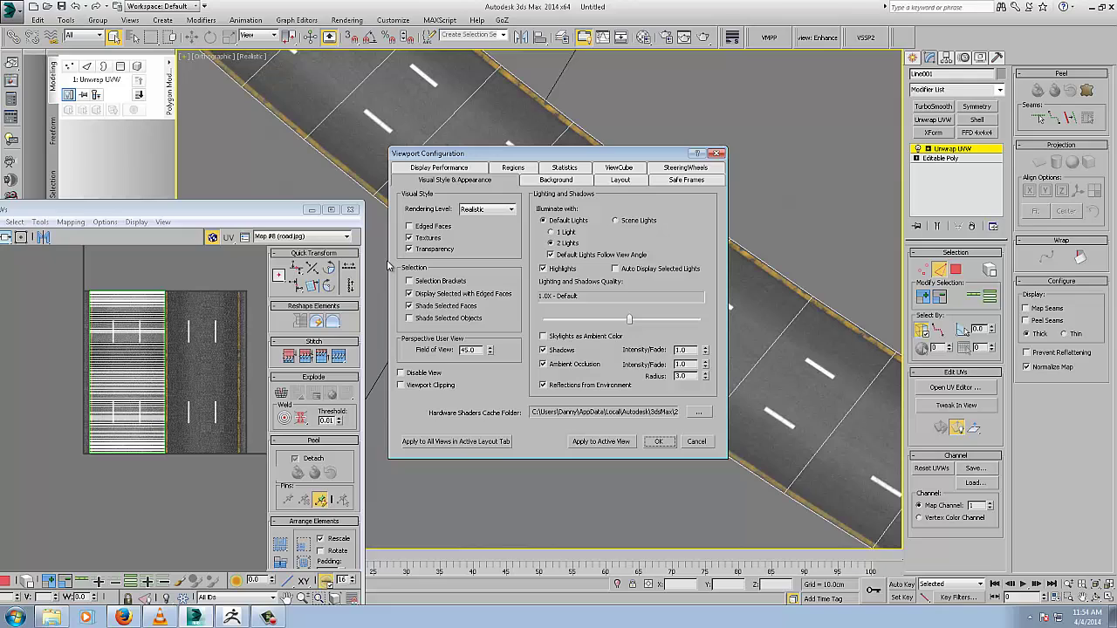
click(408, 294)
click(610, 444)
click(655, 443)
Step: Inspect the road texture along the whole winding strip, both close up and from a distance
scroll(683, 352, down, 10)
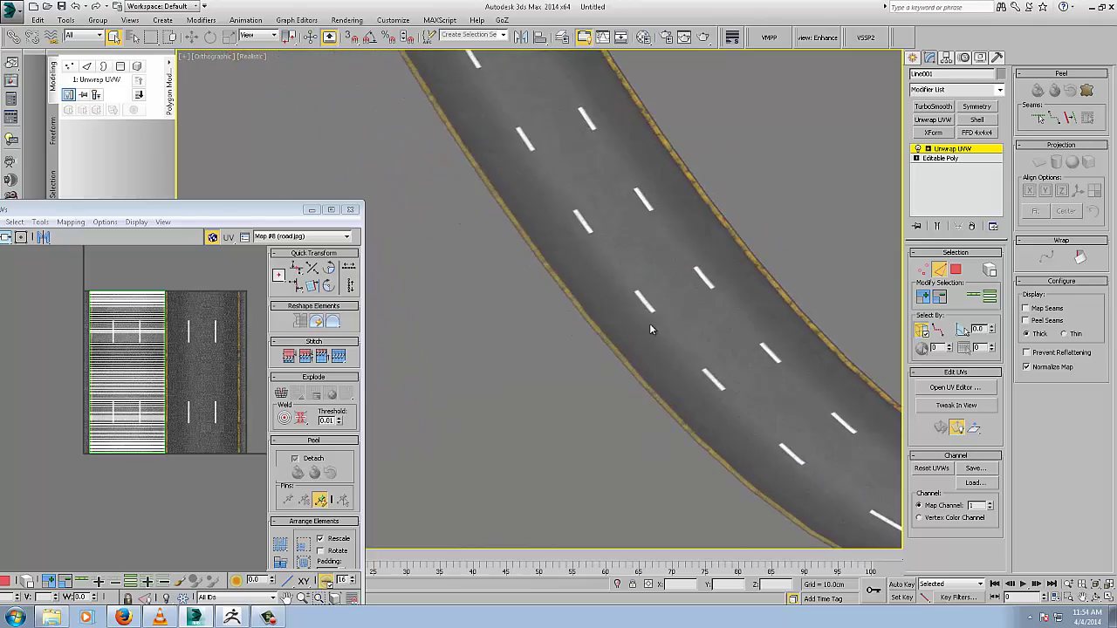
scroll(620, 305, down, 4)
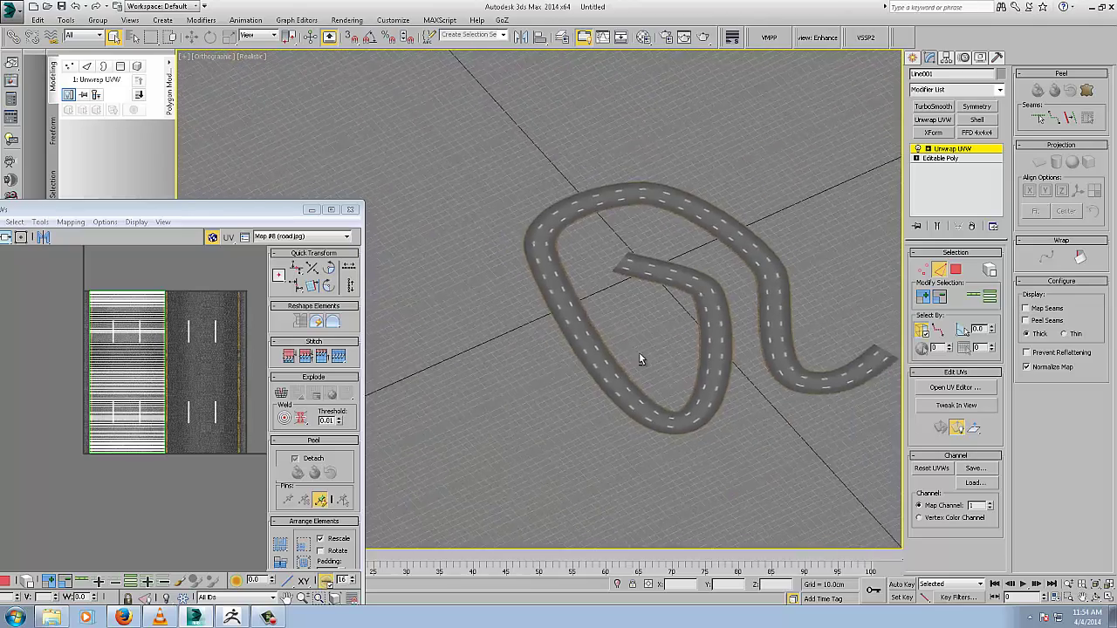
alt+middle_drag(639, 352, 609, 381)
scroll(609, 381, up, 5)
scroll(578, 313, up, 1)
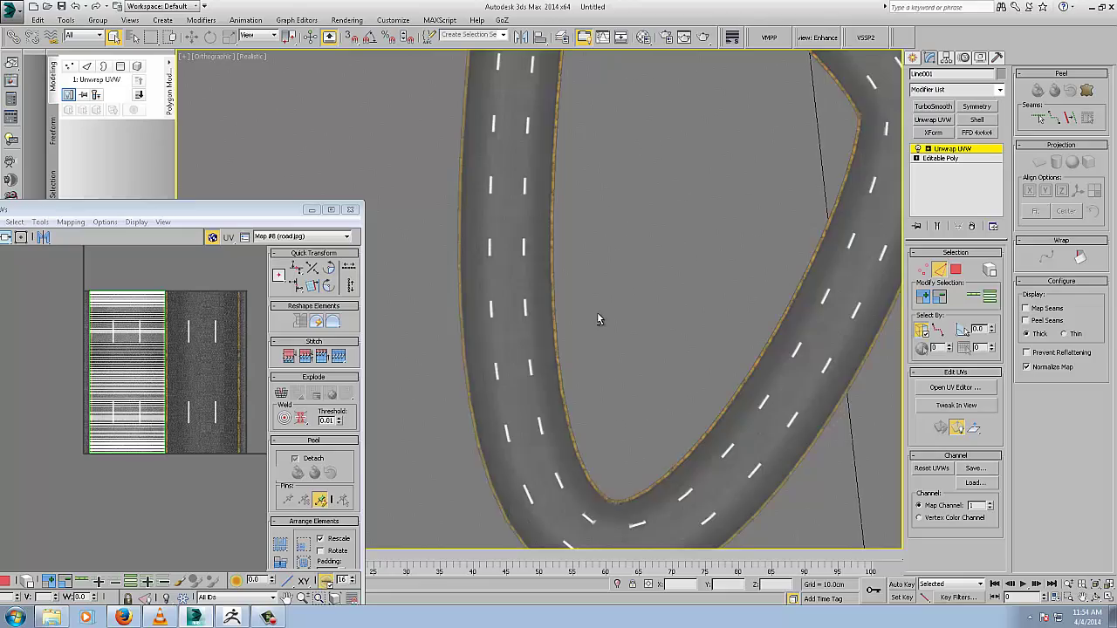
alt+middle_drag(597, 313, 544, 301)
scroll(634, 234, up, 10)
scroll(659, 131, up, 5)
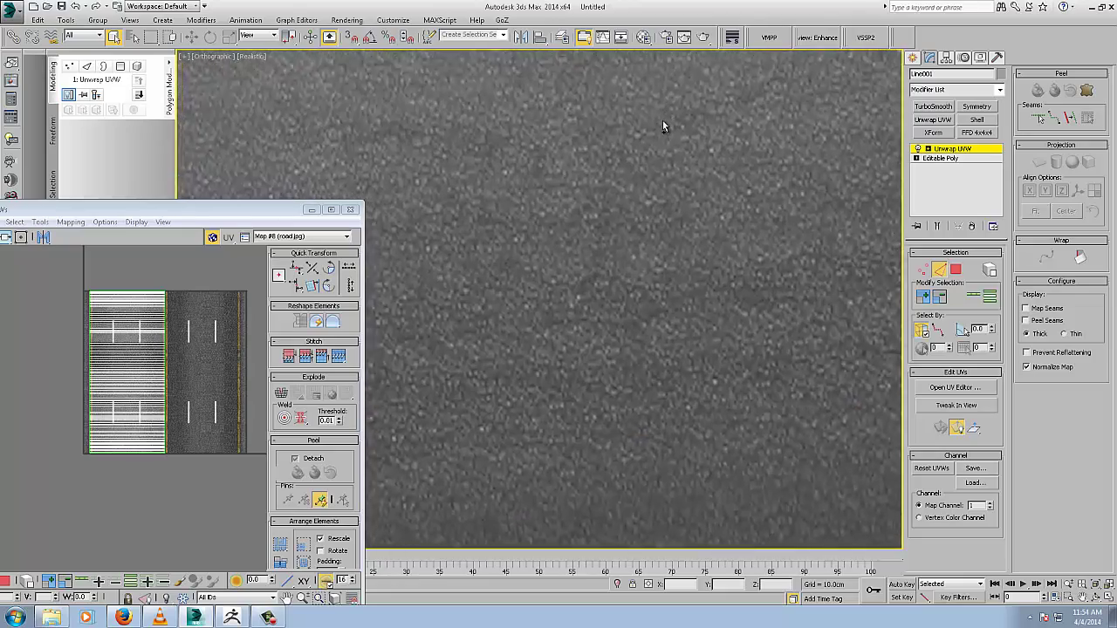
scroll(674, 158, down, 5)
alt+middle_drag(684, 175, 743, 469)
scroll(646, 342, down, 4)
scroll(697, 457, down, 4)
scroll(755, 468, up, 2)
scroll(666, 463, down, 4)
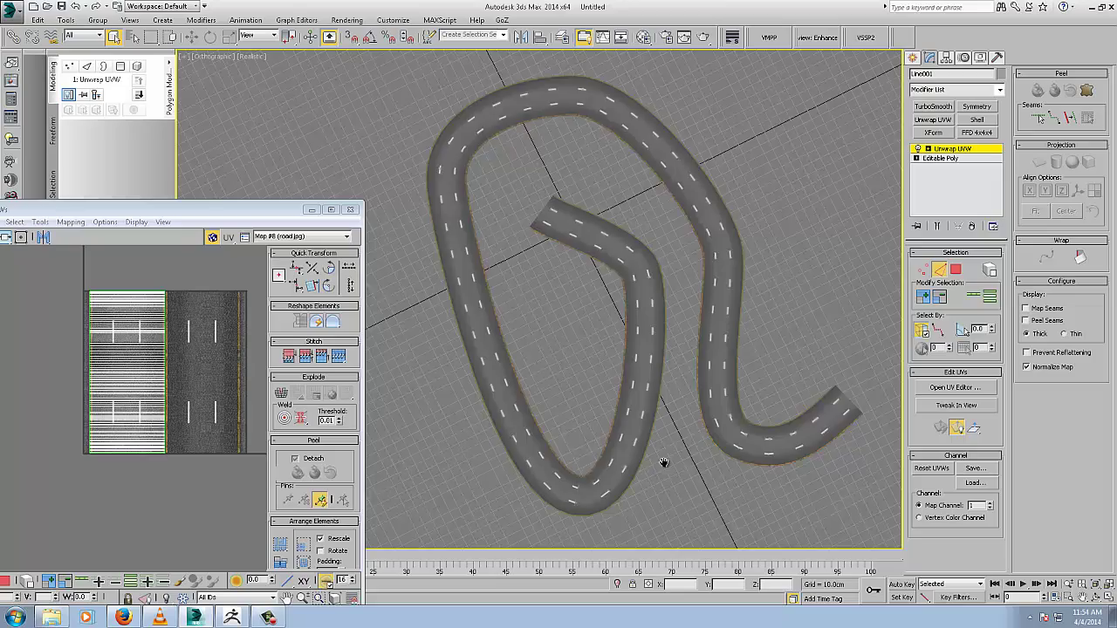
alt+middle_drag(682, 428, 661, 434)
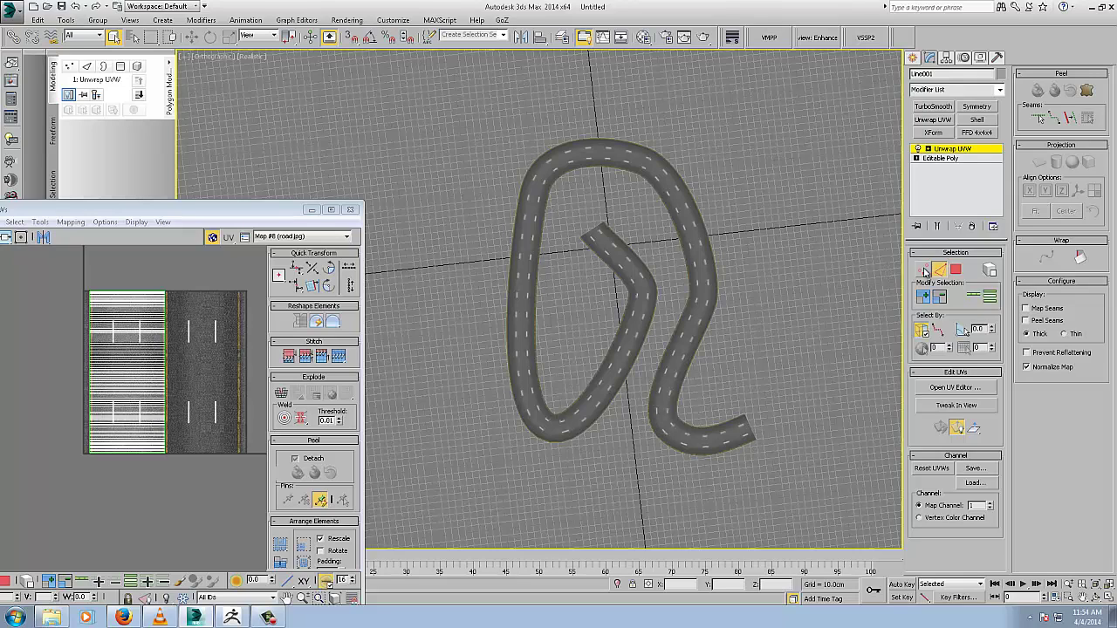
Step: Close the UV editor and collapse the strip's entire modifier stack into the Editable Poly
click(147, 345)
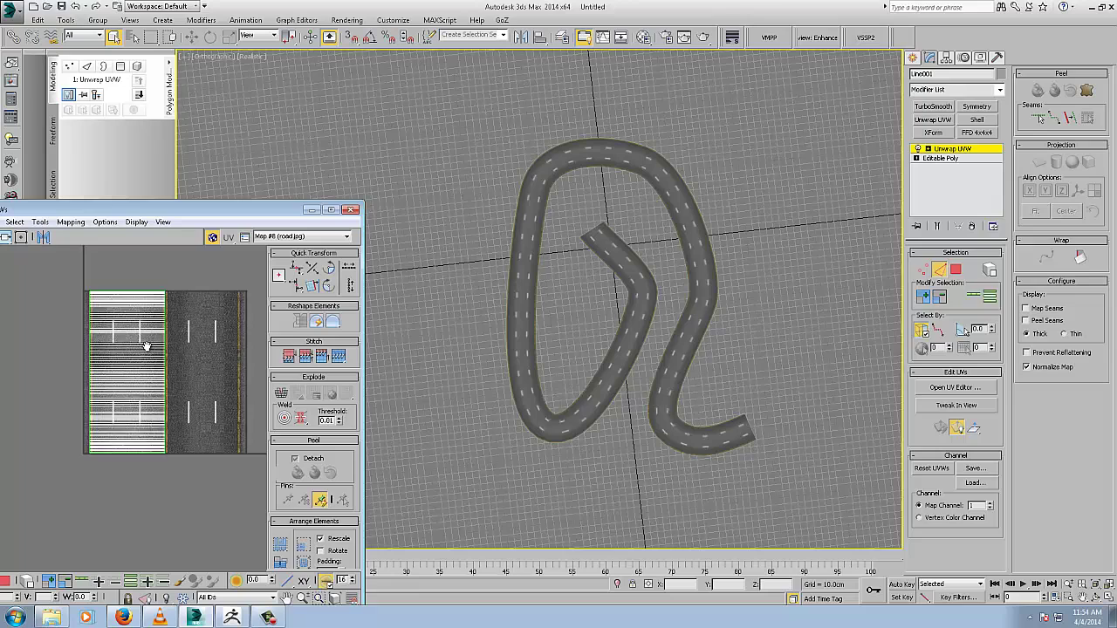
click(350, 209)
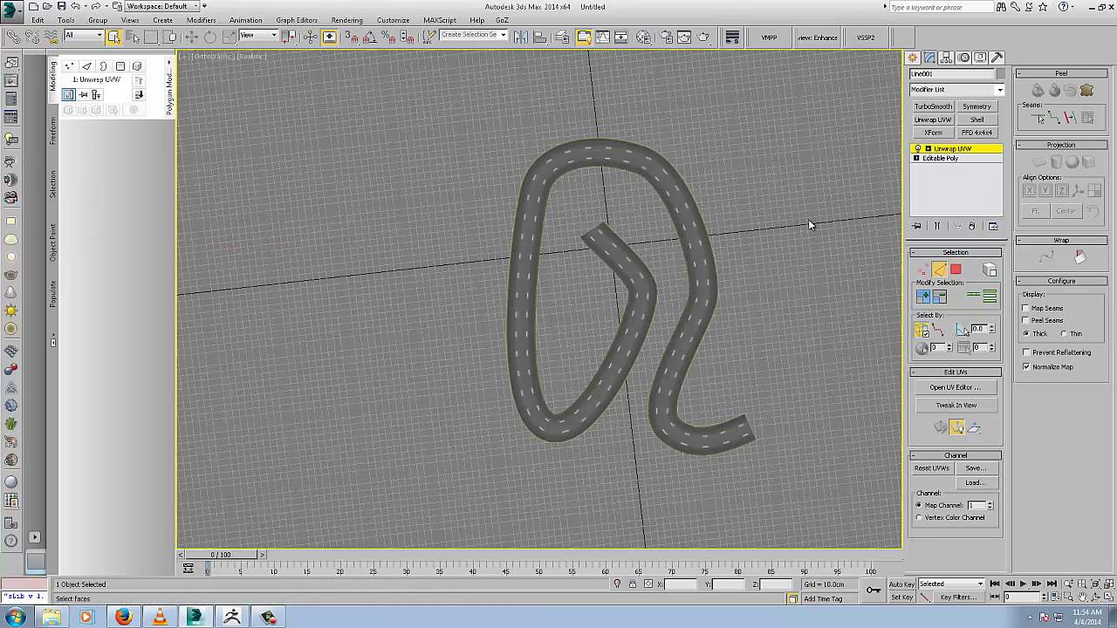
right_click(957, 153)
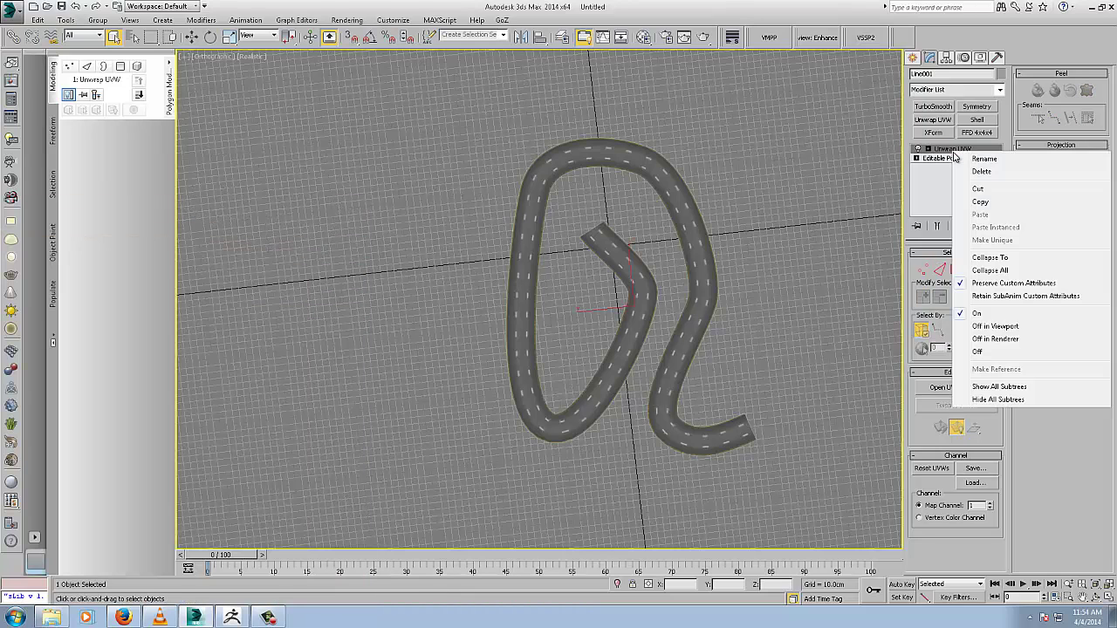
click(1004, 271)
Step: Add a new Unwrap UVW modifier to the collapsed road and open its UV editor to check the stored layout
middle_drag(733, 341, 654, 344)
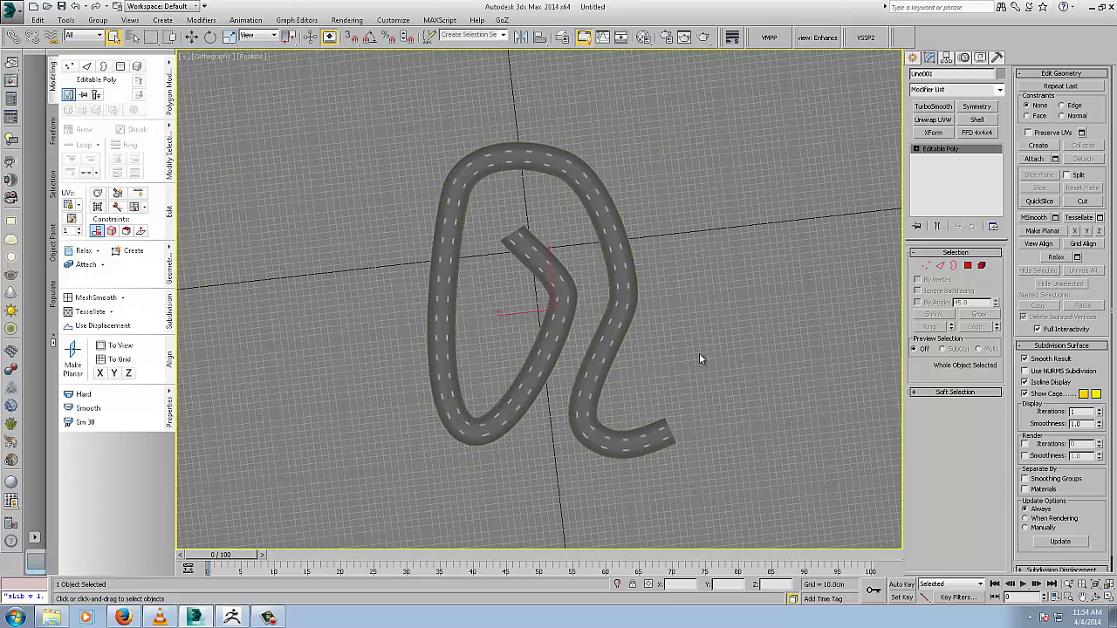
alt+middle_drag(699, 358, 651, 331)
scroll(644, 338, up, 4)
scroll(640, 339, down, 3)
scroll(642, 327, up, 1)
scroll(718, 306, down, 2)
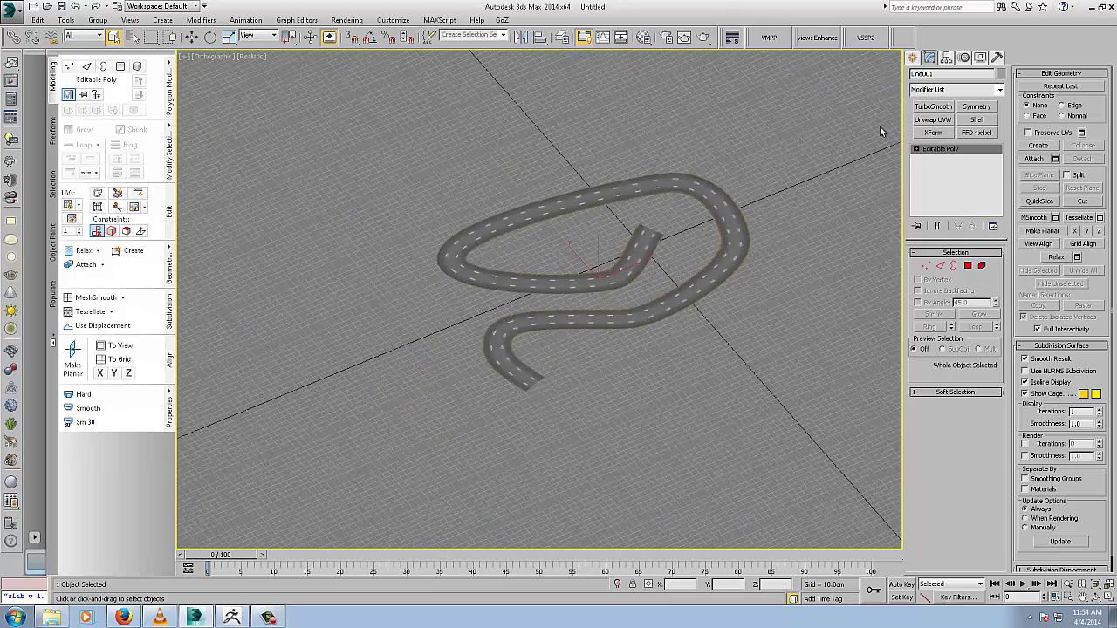
click(932, 119)
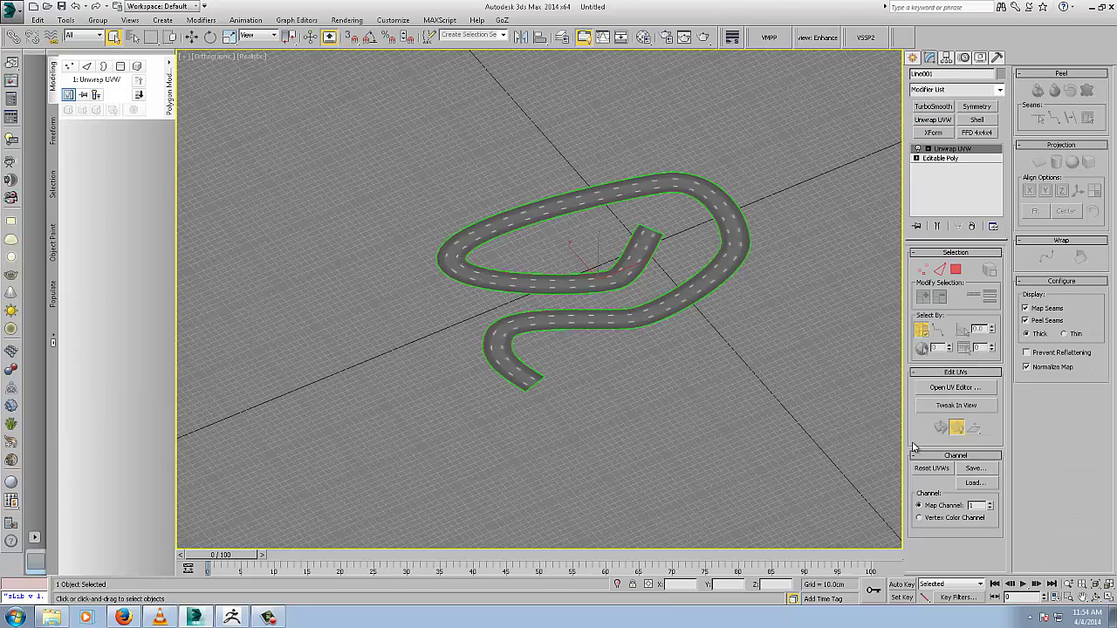
click(955, 388)
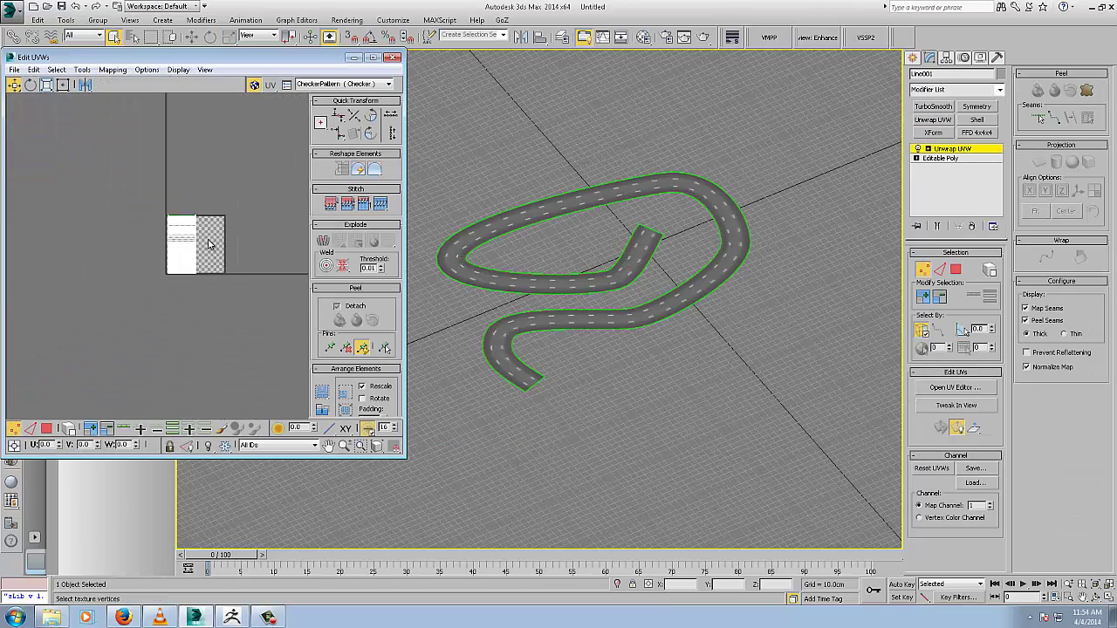
scroll(209, 245, up, 2)
scroll(208, 245, down, 3)
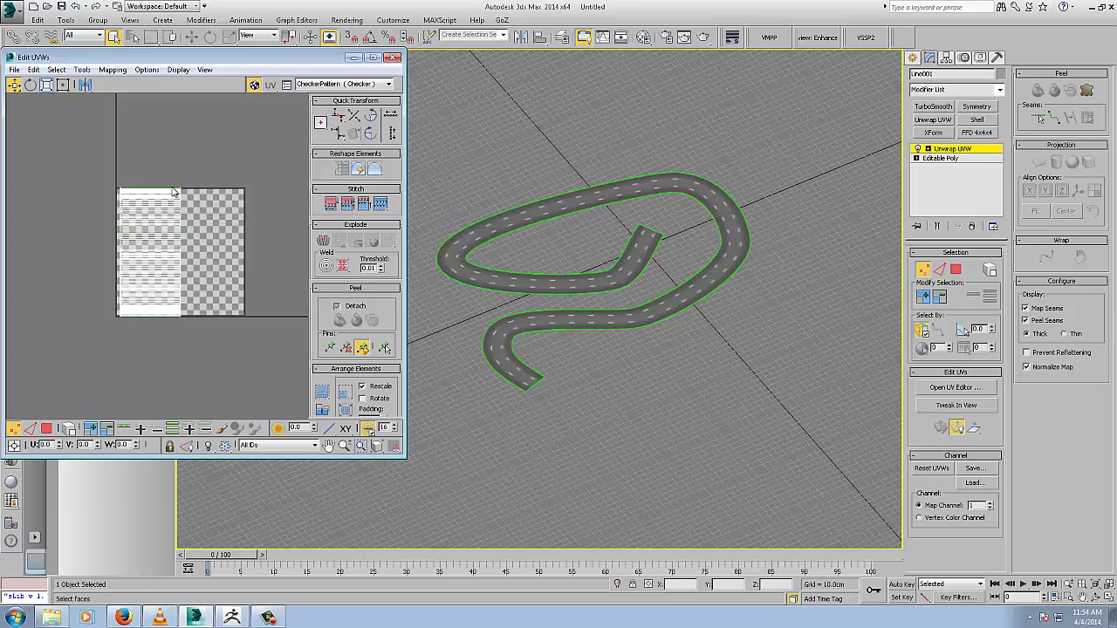
scroll(172, 223, up, 5)
scroll(172, 225, down, 4)
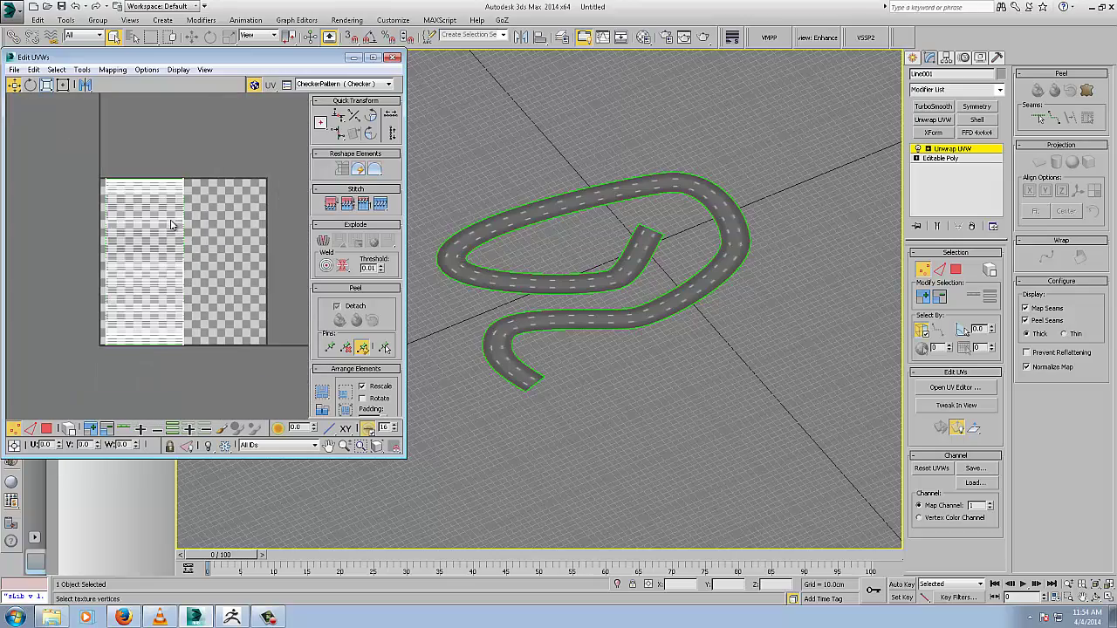
Step: Close the UV editor and leave the Unwrap UVW modifier's sub-object level
click(390, 58)
scroll(491, 291, up, 5)
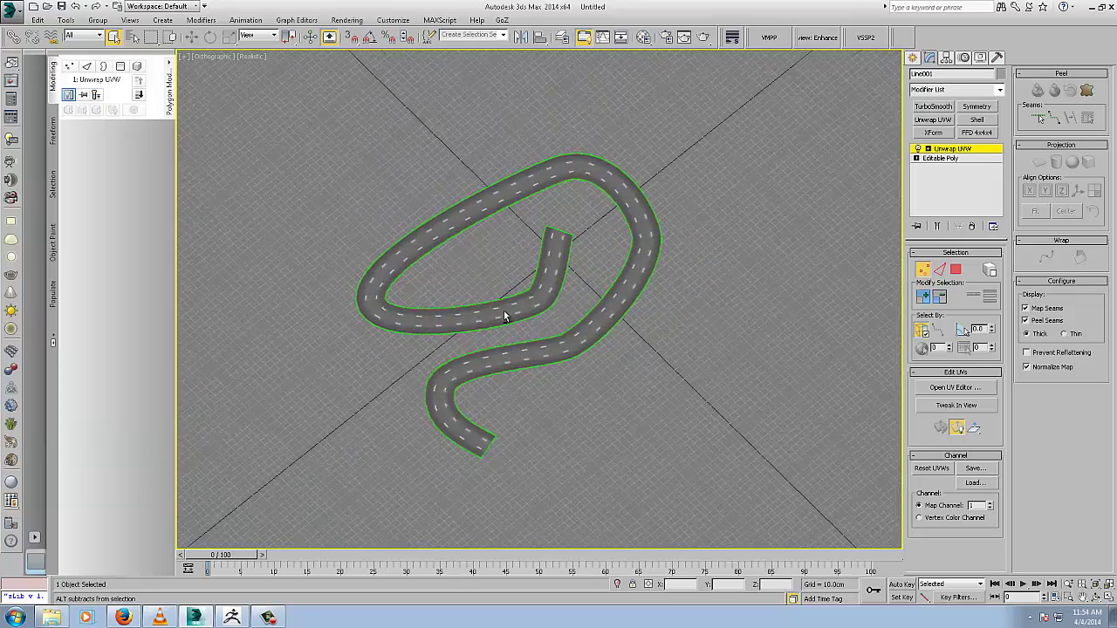
scroll(485, 296, up, 1)
middle_drag(582, 273, 539, 308)
alt+middle_drag(539, 308, 550, 278)
click(965, 150)
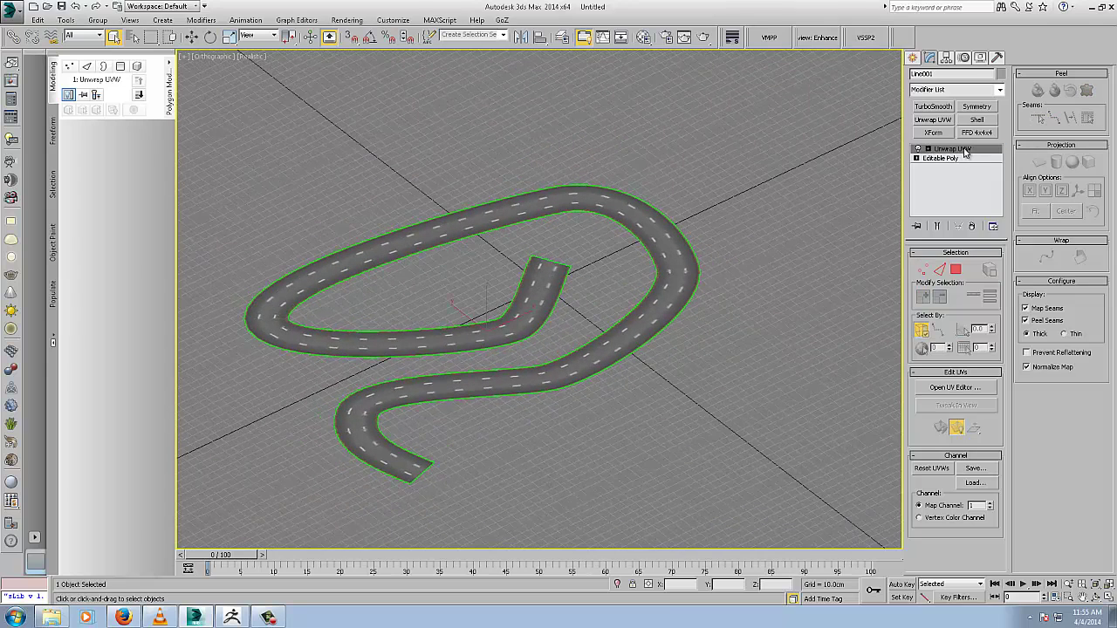